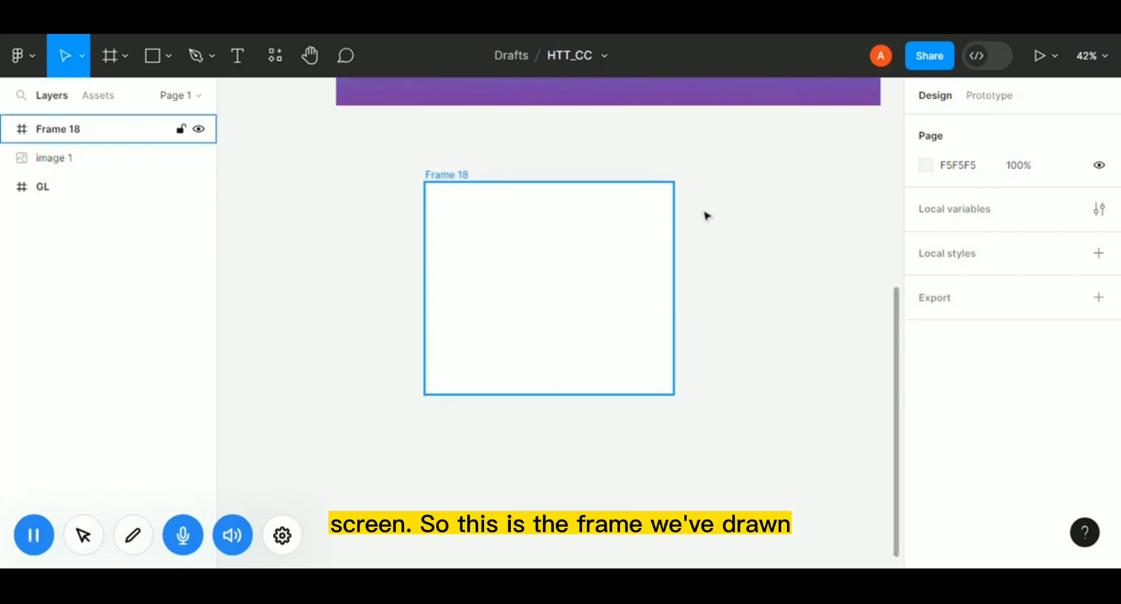
# Resize Frame 18 to 1440 by 1024 and nudge it slightly up and to the left.
pyautogui.click(703, 215)
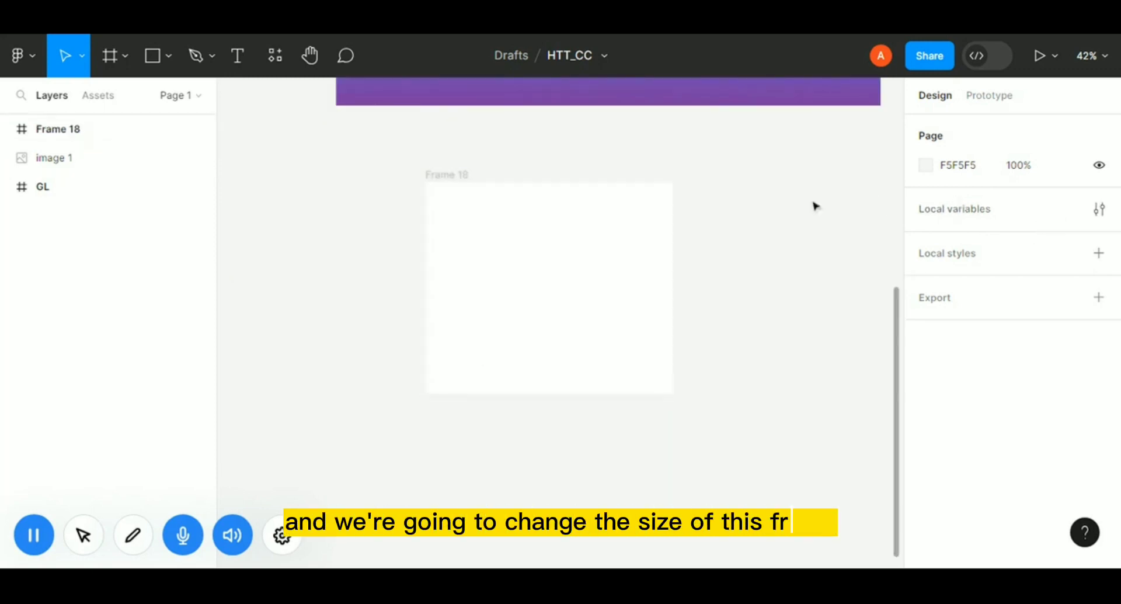
pyautogui.click(612, 254)
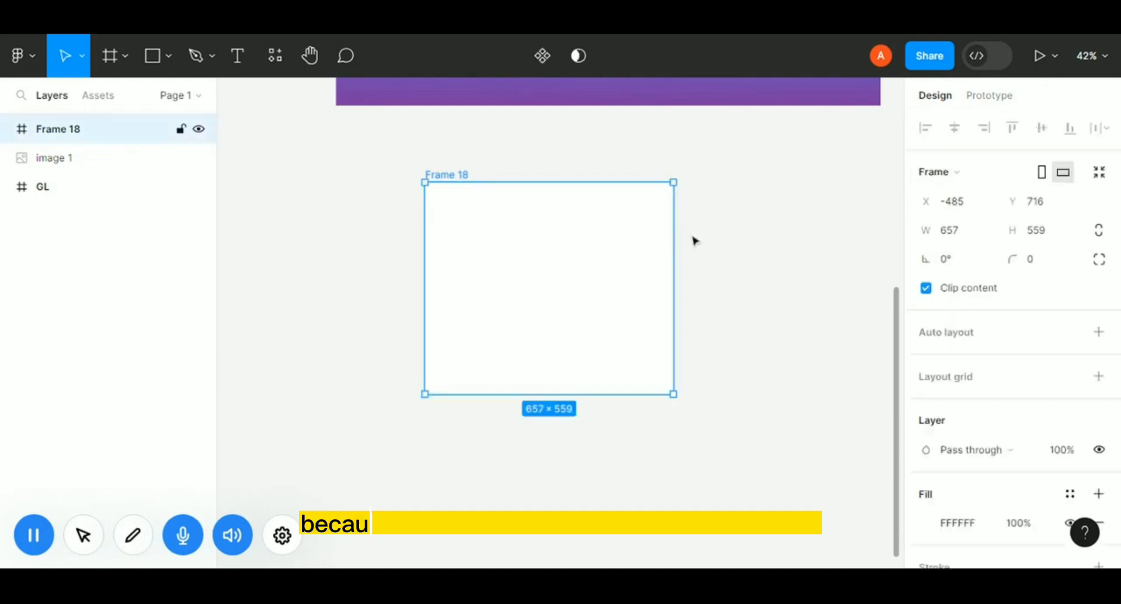
pyautogui.click(958, 233)
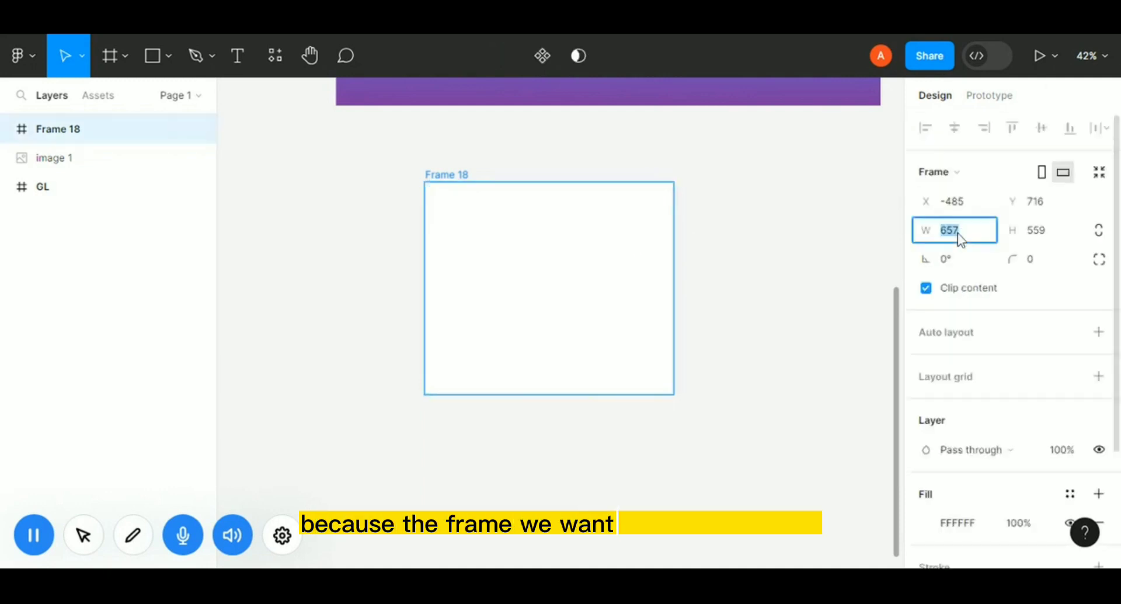
pyautogui.write('1')
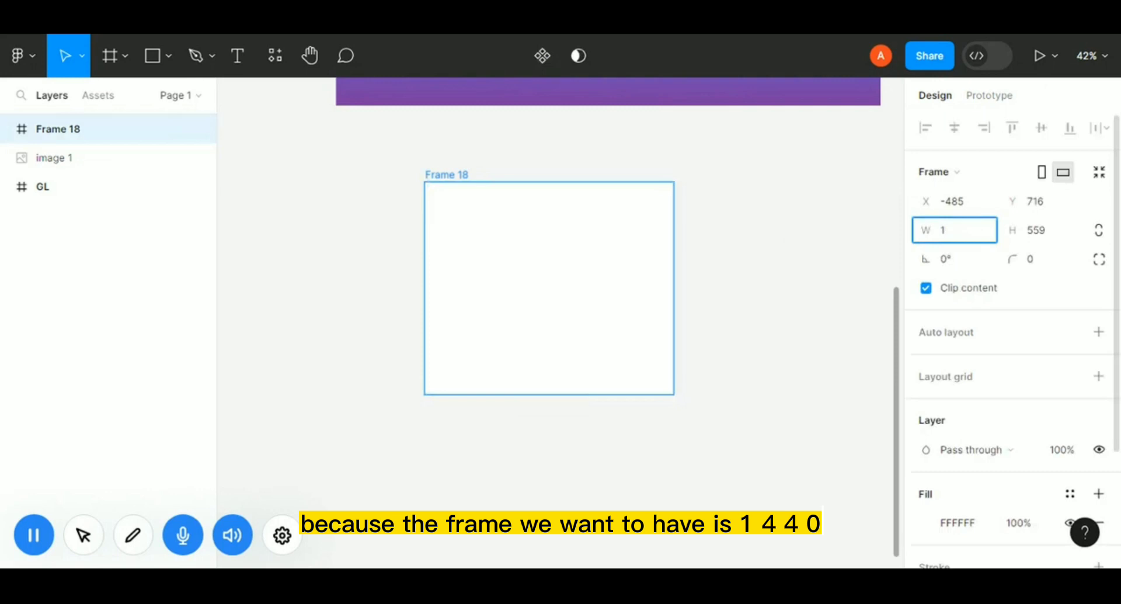
pyautogui.write('440')
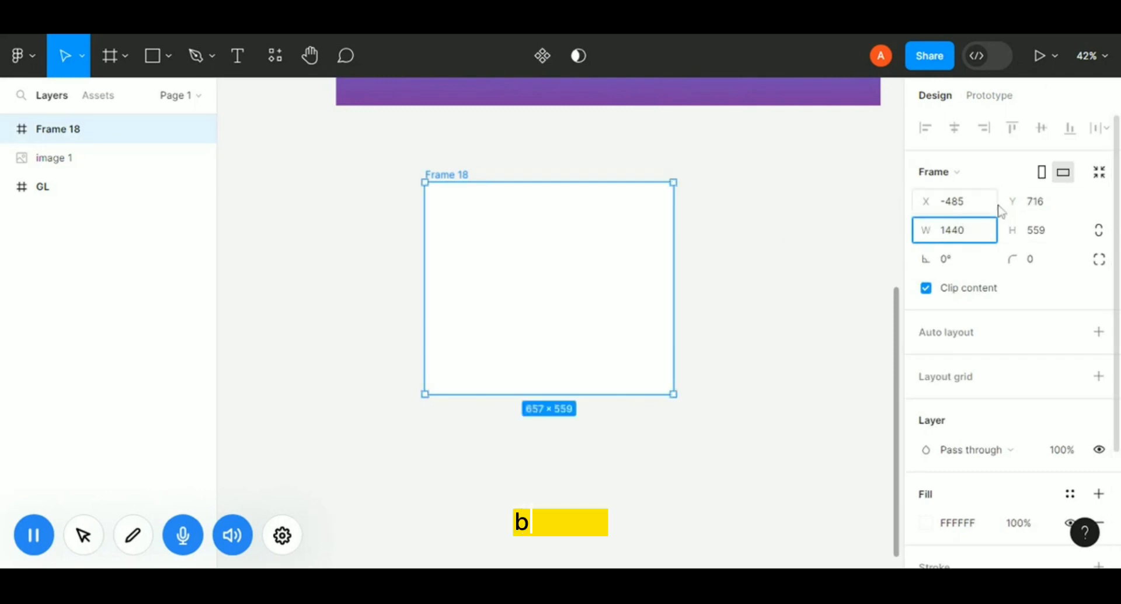
pyautogui.click(1042, 236)
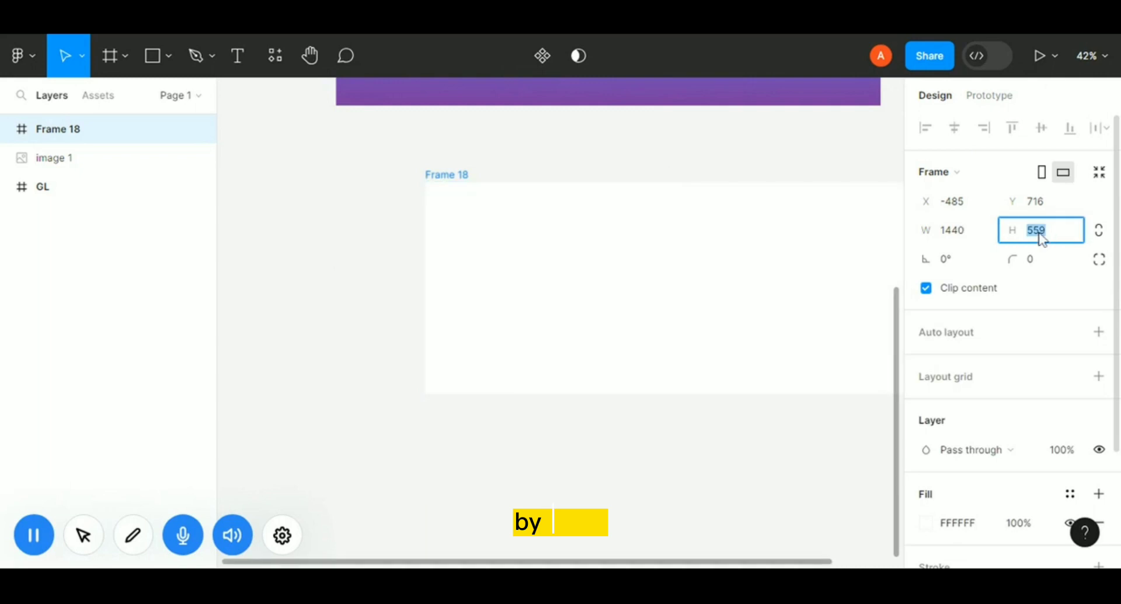
pyautogui.write('1024')
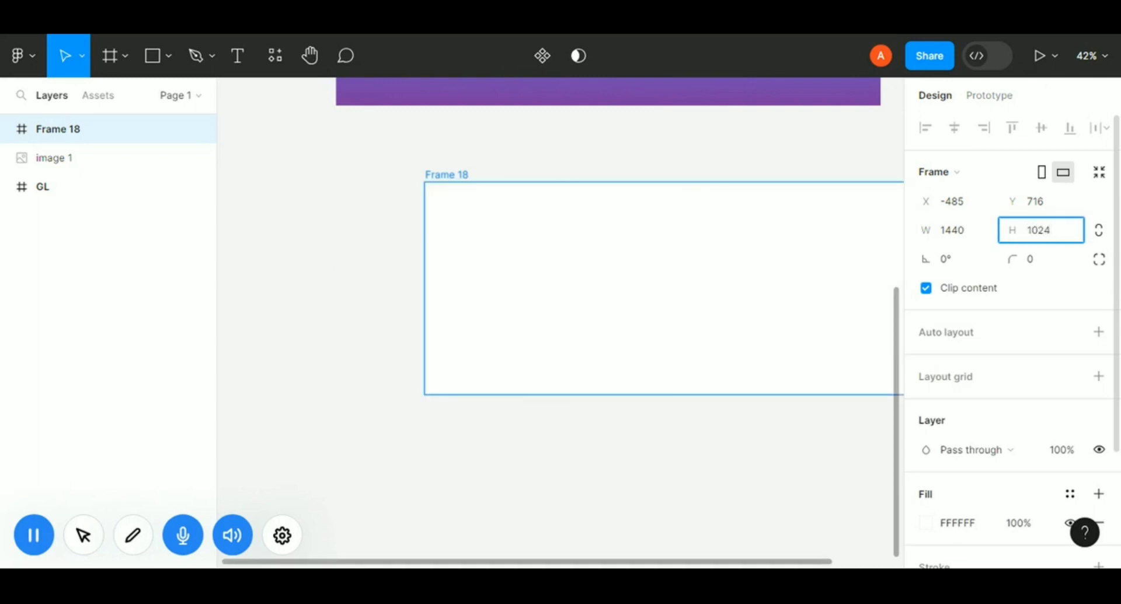
pyautogui.press('Return')
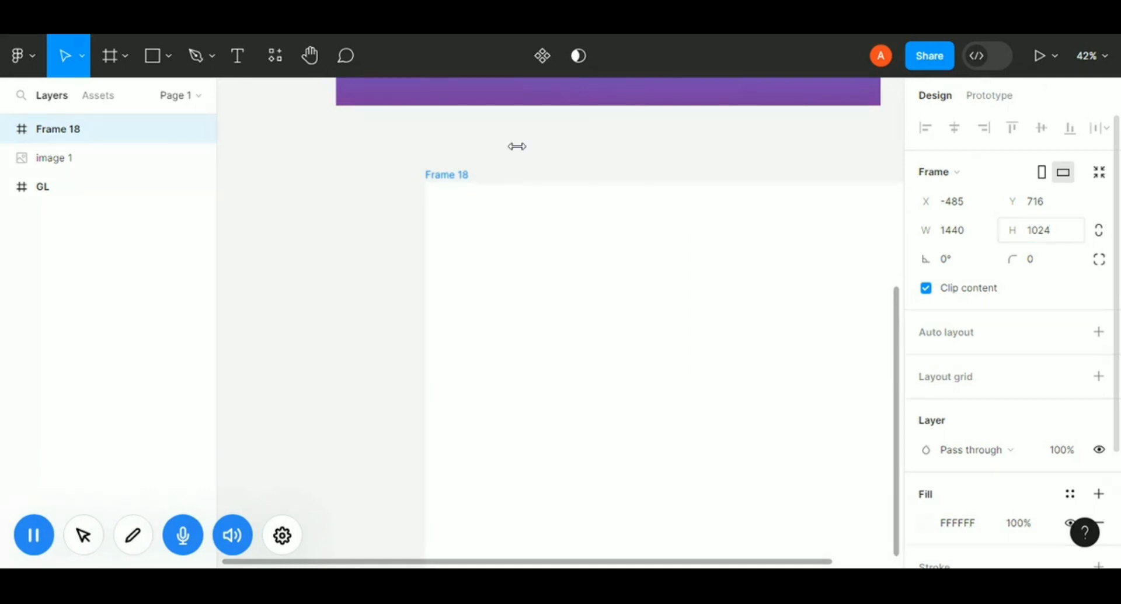
pyautogui.moveTo(506, 264); pyautogui.dragTo(490, 258)
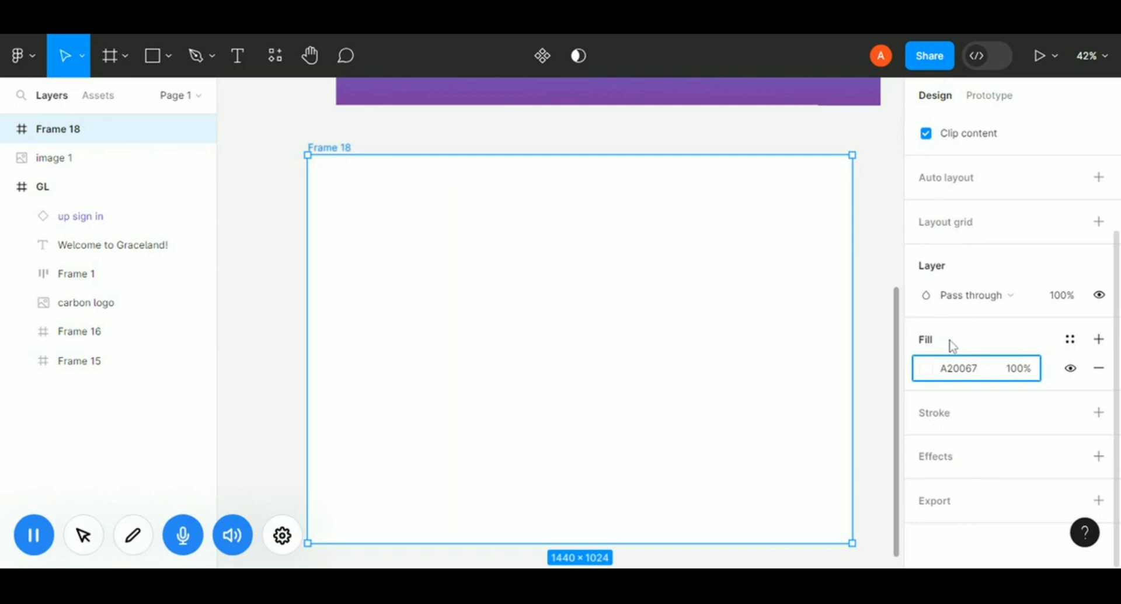
pyautogui.press('Return')
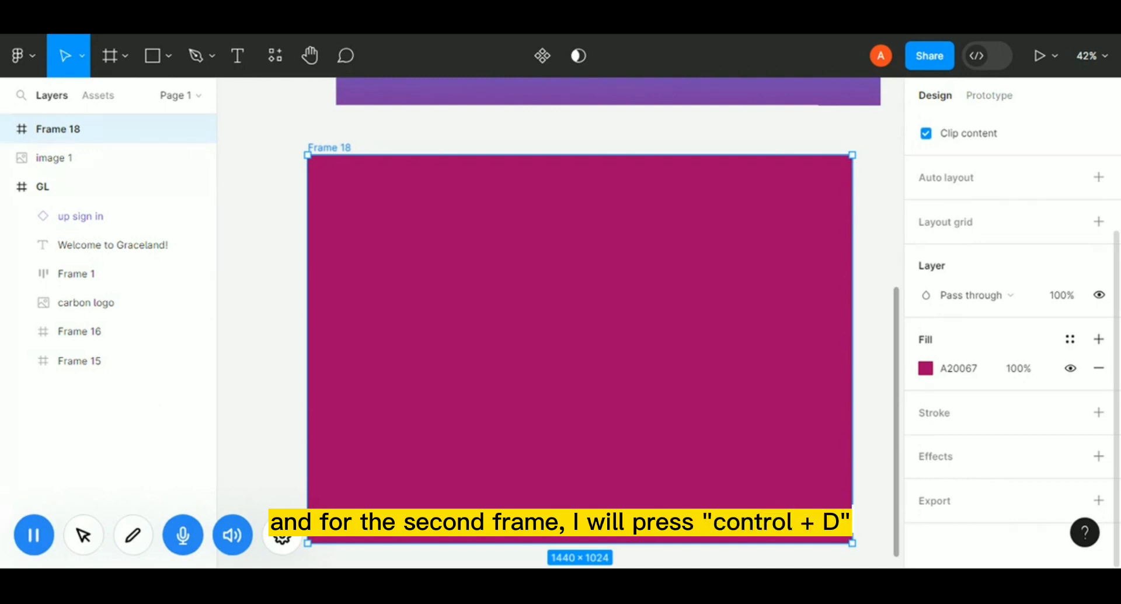
# Duplicate Frame 18 and change the copy's fill to a linear gradient.
pyautogui.hotkey('ctrl', 'd')
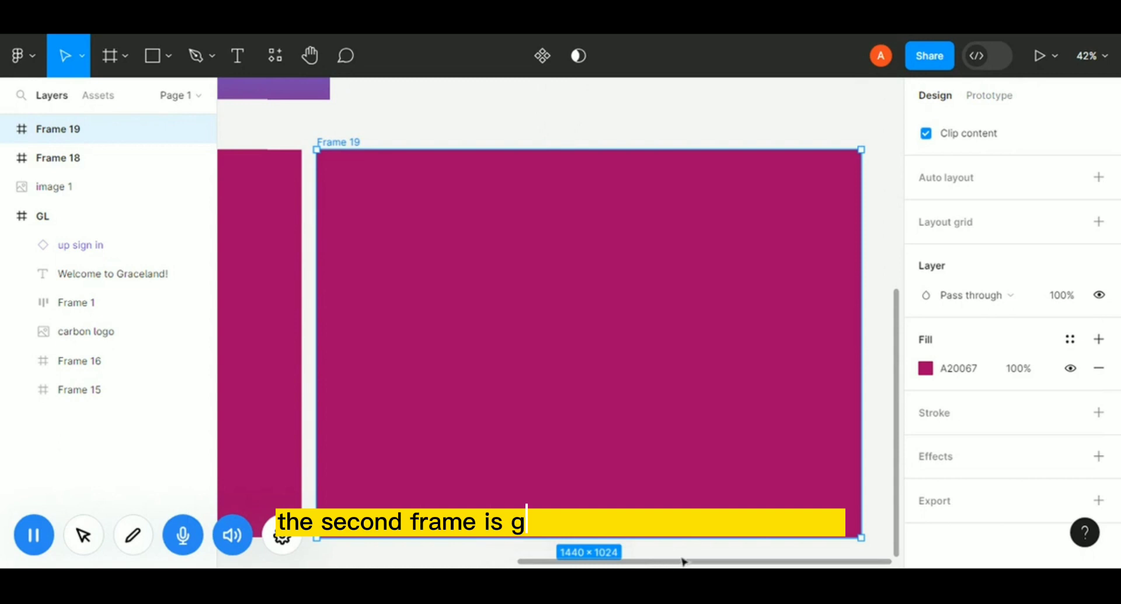
pyautogui.click(925, 368)
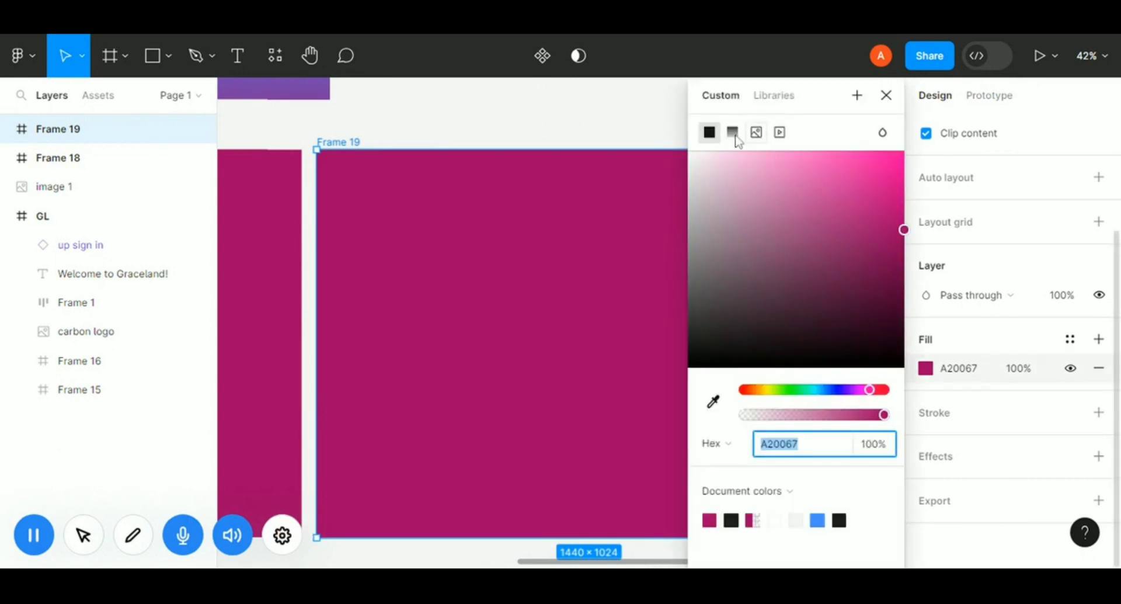
pyautogui.click(734, 138)
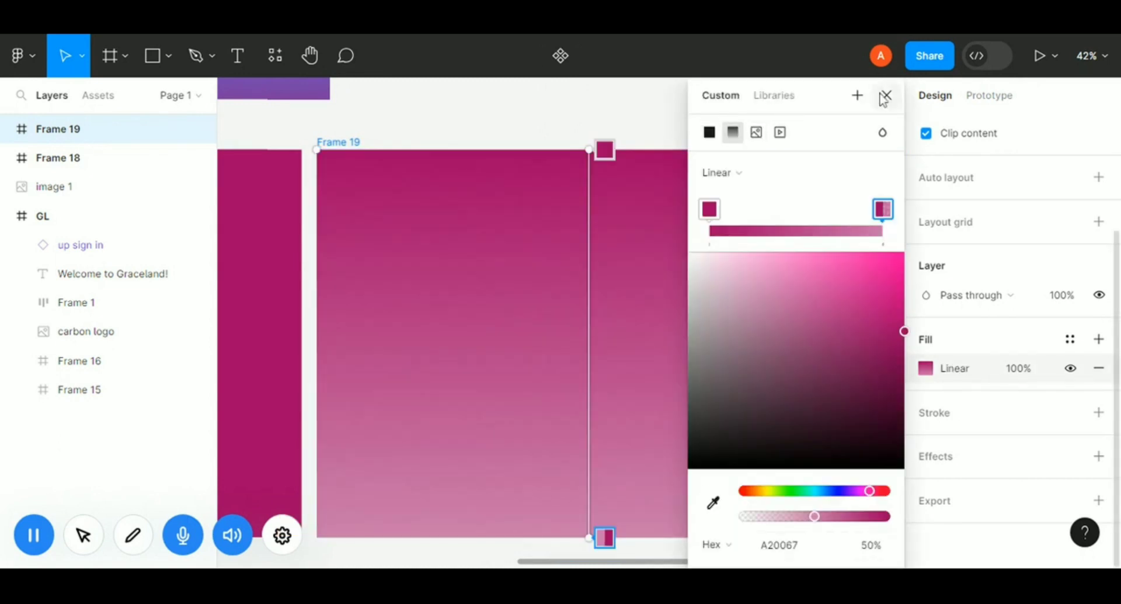
pyautogui.click(885, 96)
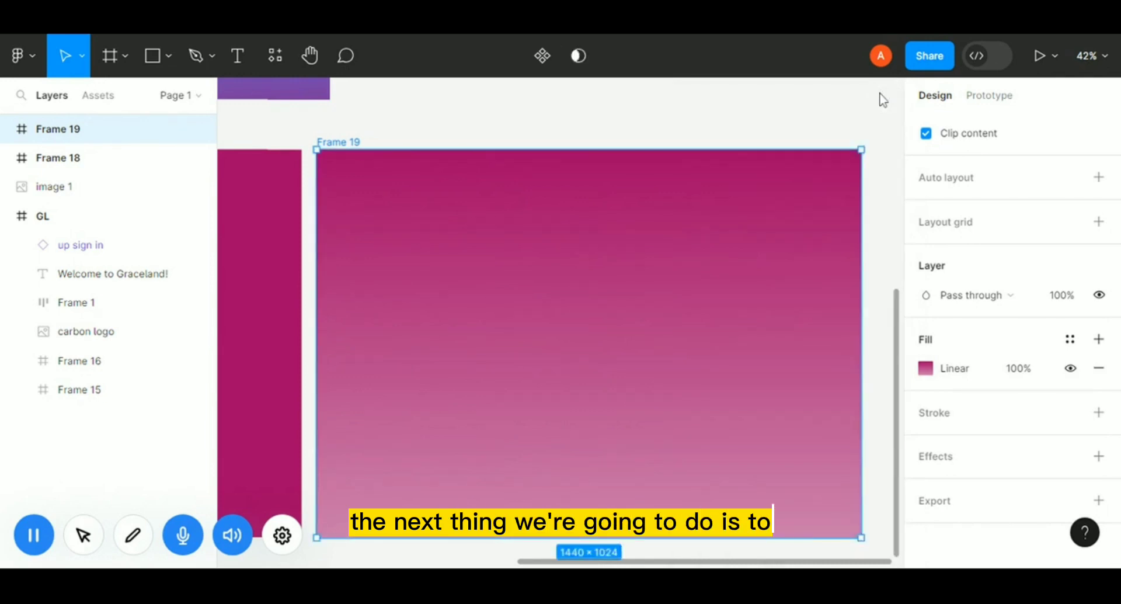
# Wrap Frame 18 and Frame 19 together in a new frame and turn on its clip content.
pyautogui.keyDown('shift'); pyautogui.click(261, 374); pyautogui.keyUp('shift')
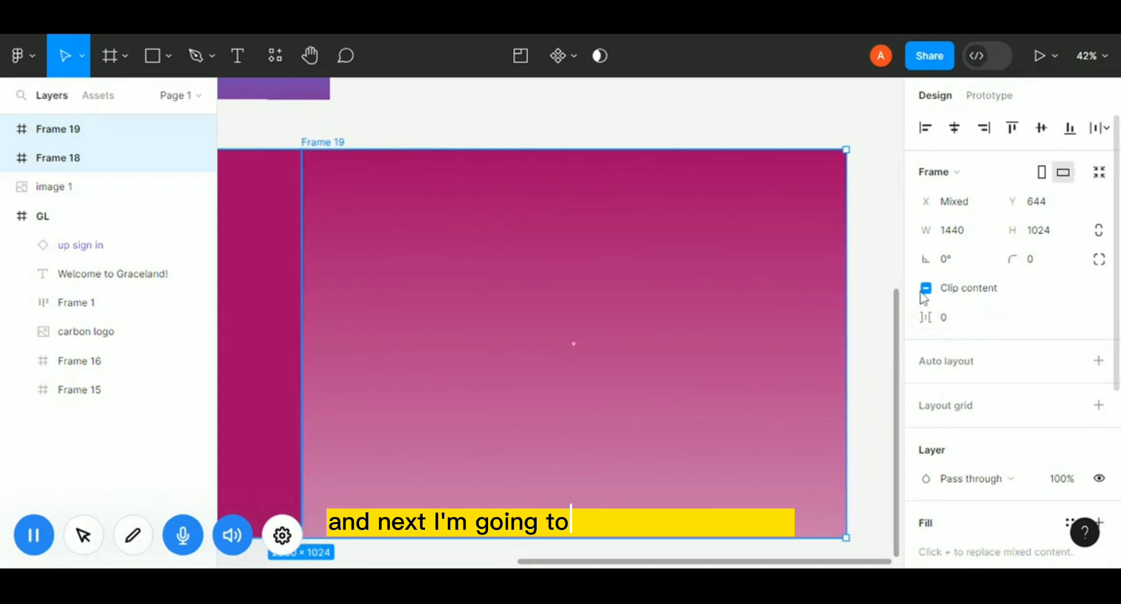
pyautogui.rightClick(710, 288)
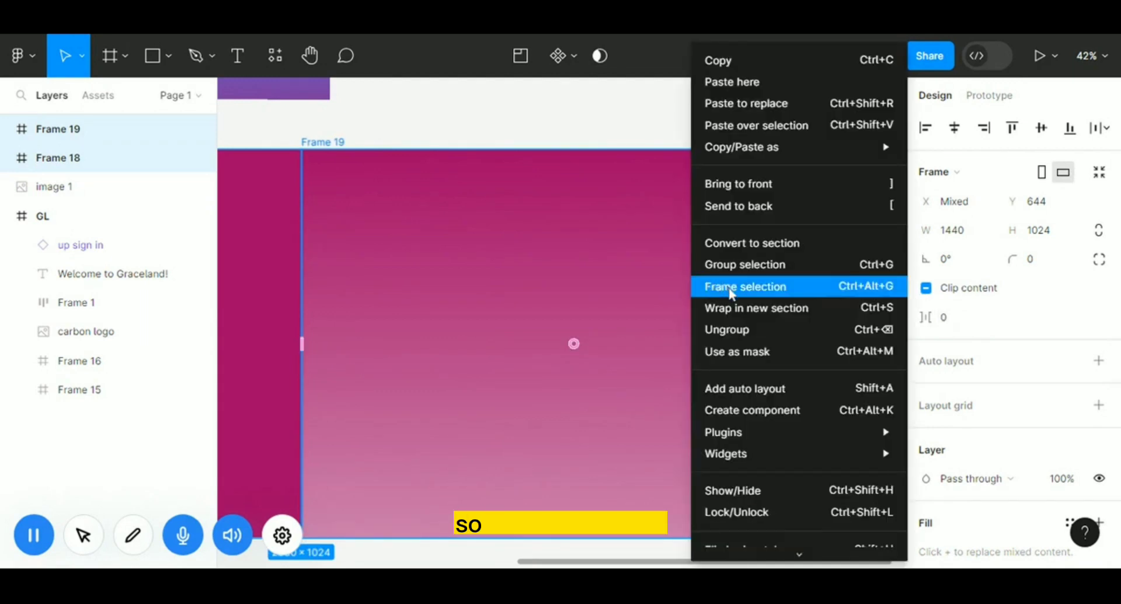
pyautogui.click(710, 287)
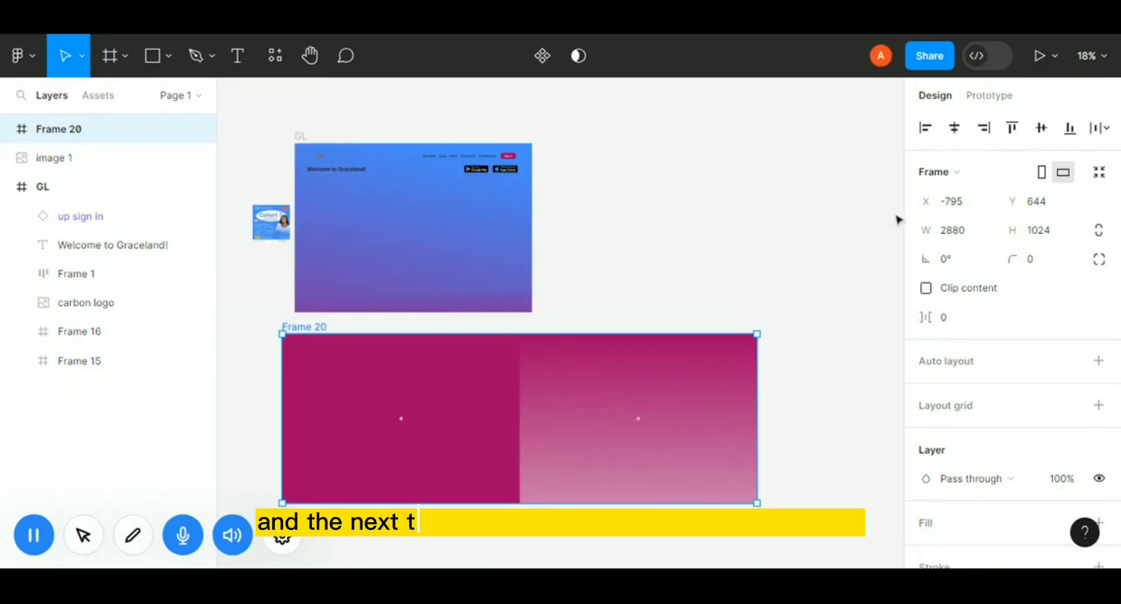
pyautogui.click(926, 289)
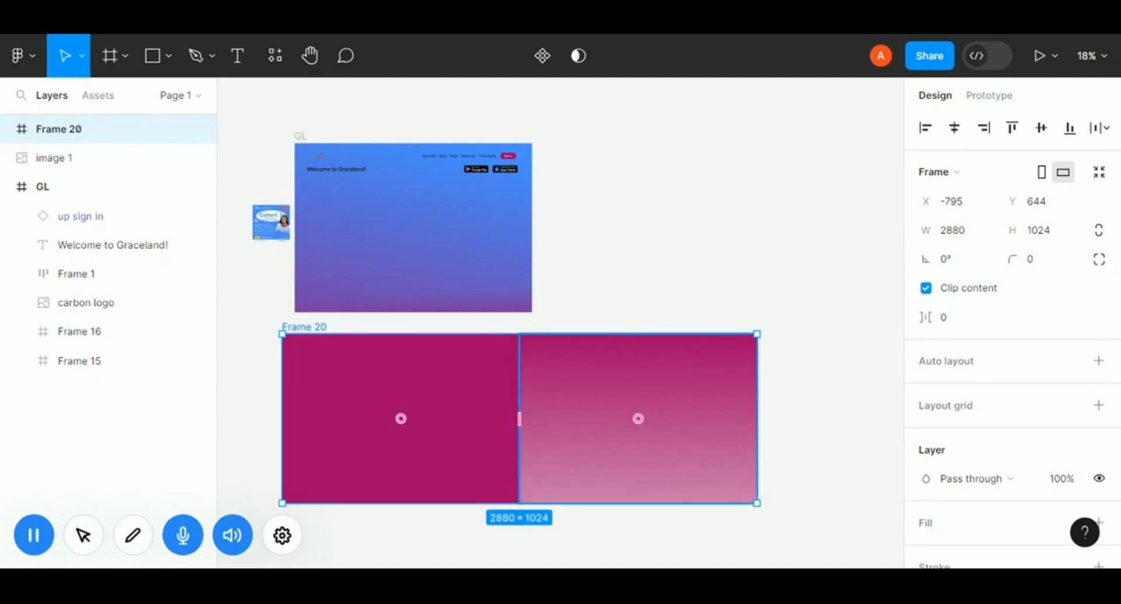
# Narrow the wrapping frame to about 1392 px wide and drop it inside the GL frame.
pyautogui.moveTo(758, 432); pyautogui.dragTo(512, 434)
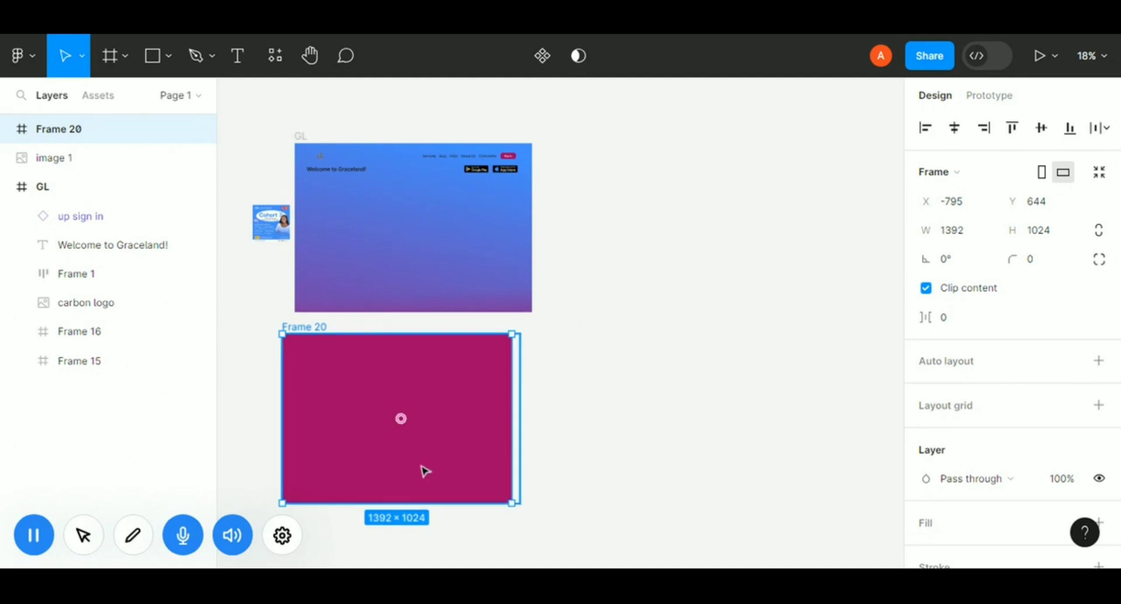
pyautogui.moveTo(442, 401); pyautogui.dragTo(419, 286)
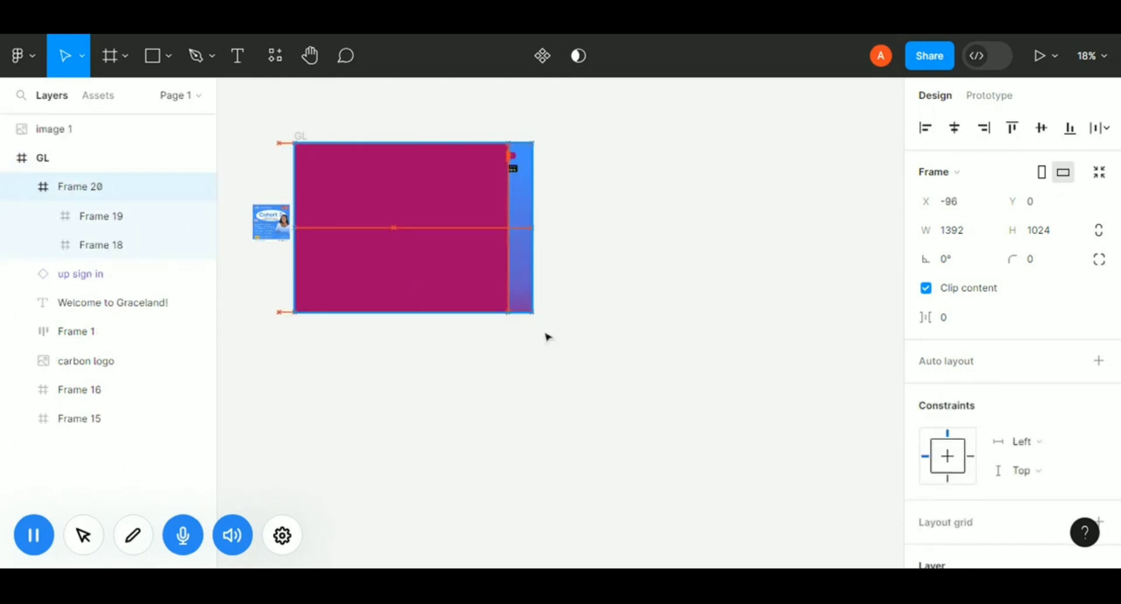
# Align the wrapping frame to the horizontal and vertical centers of GL.
pyautogui.moveTo(497, 292); pyautogui.dragTo(481, 292)
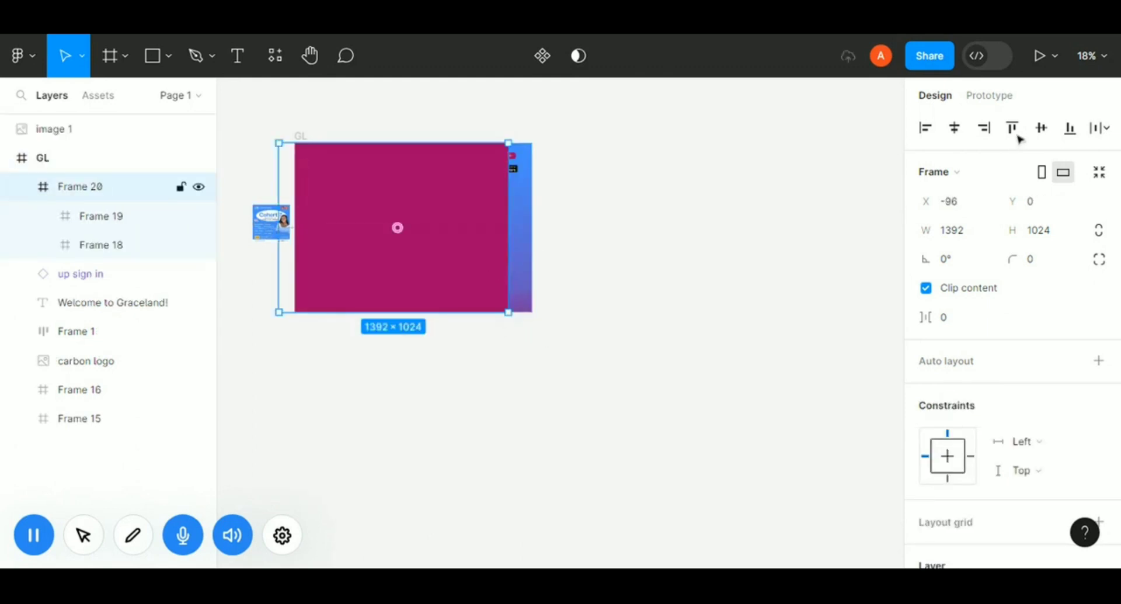
pyautogui.click(953, 128)
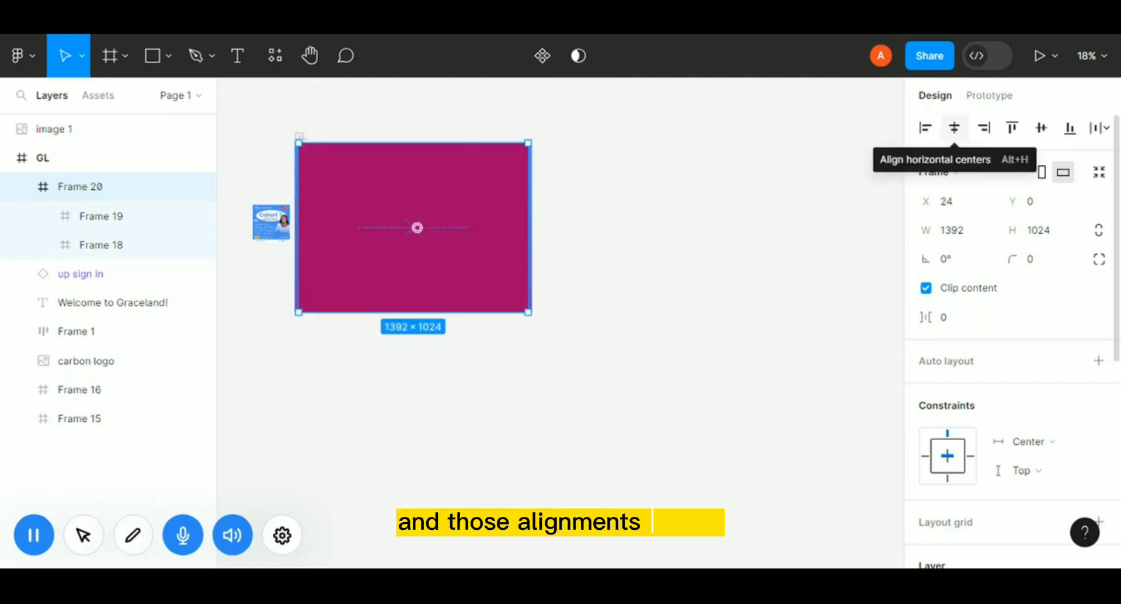
pyautogui.click(1042, 128)
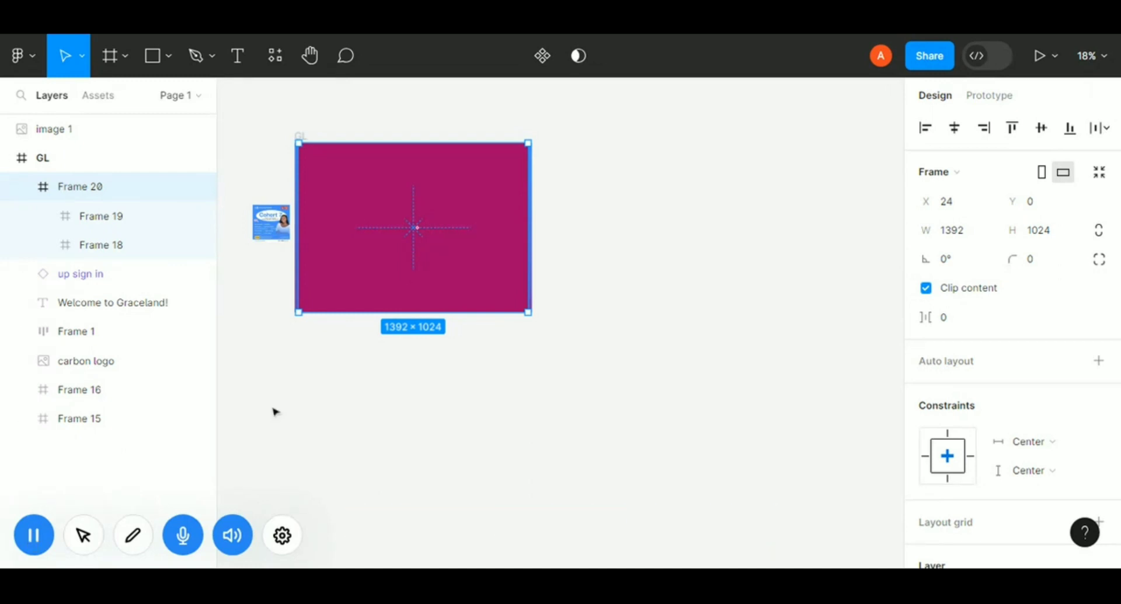
# Draw a new tall frame on the right side of Frame 18 and set its width to 378.
pyautogui.press('f')
pyautogui.moveTo(451, 175); pyautogui.dragTo(504, 278)
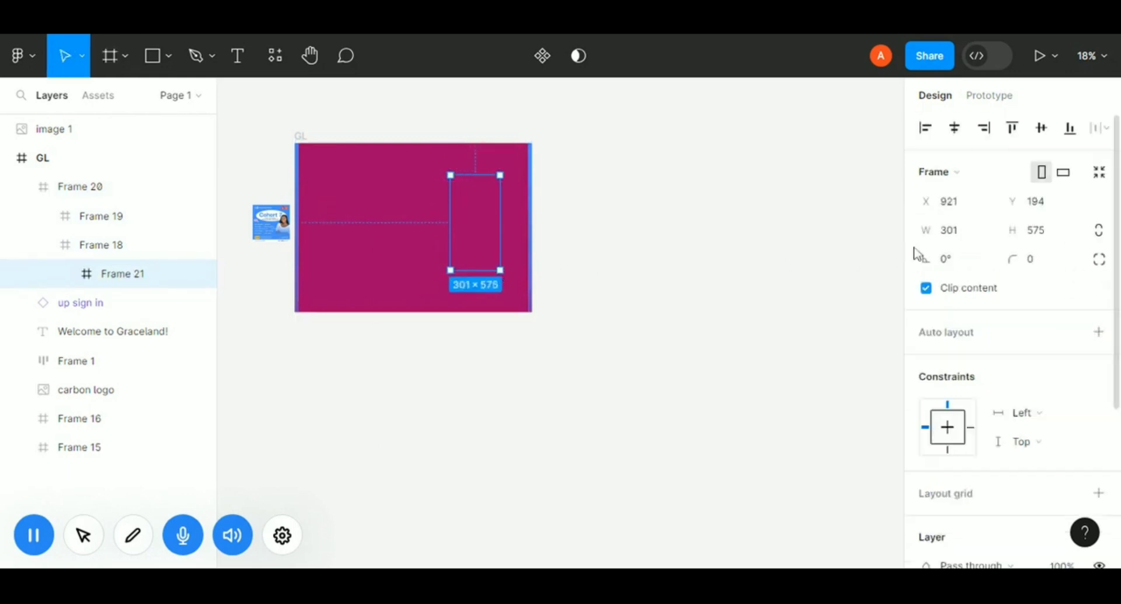
pyautogui.click(956, 233)
pyautogui.write('378')
pyautogui.press('Return')
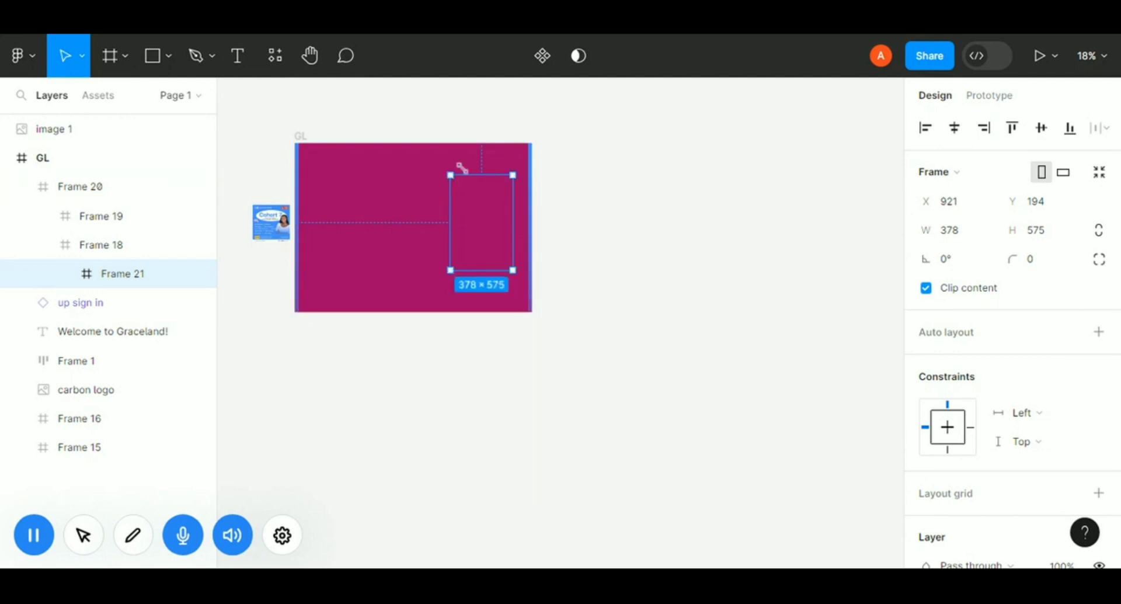
# Set the new frame's corner radius to 50 and add a fill to it.
pyautogui.click(1038, 264)
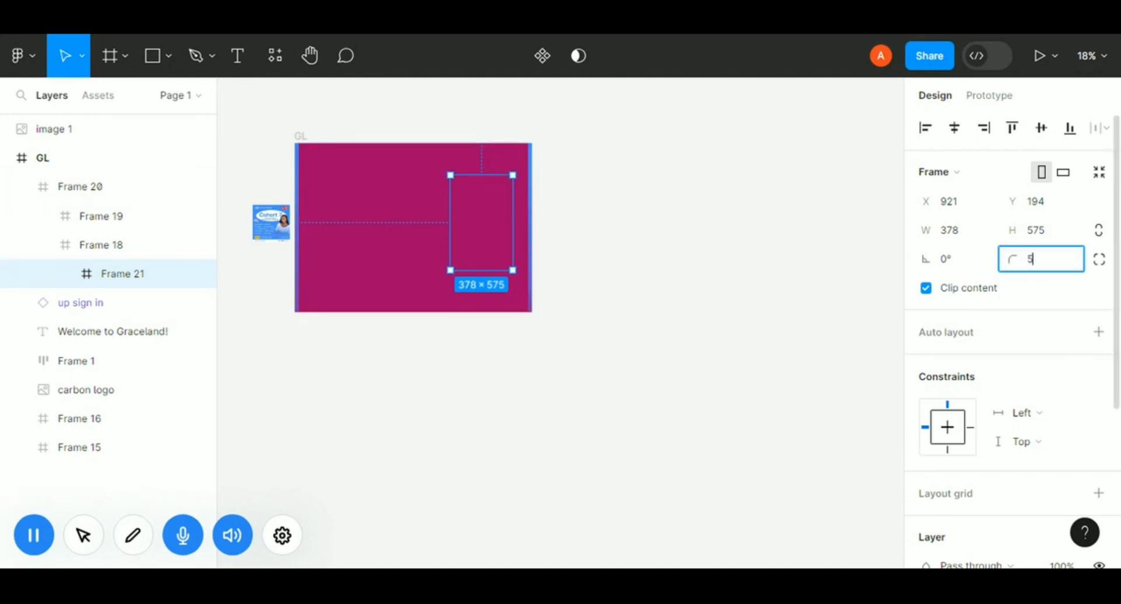
pyautogui.write('50')
pyautogui.press('Return')
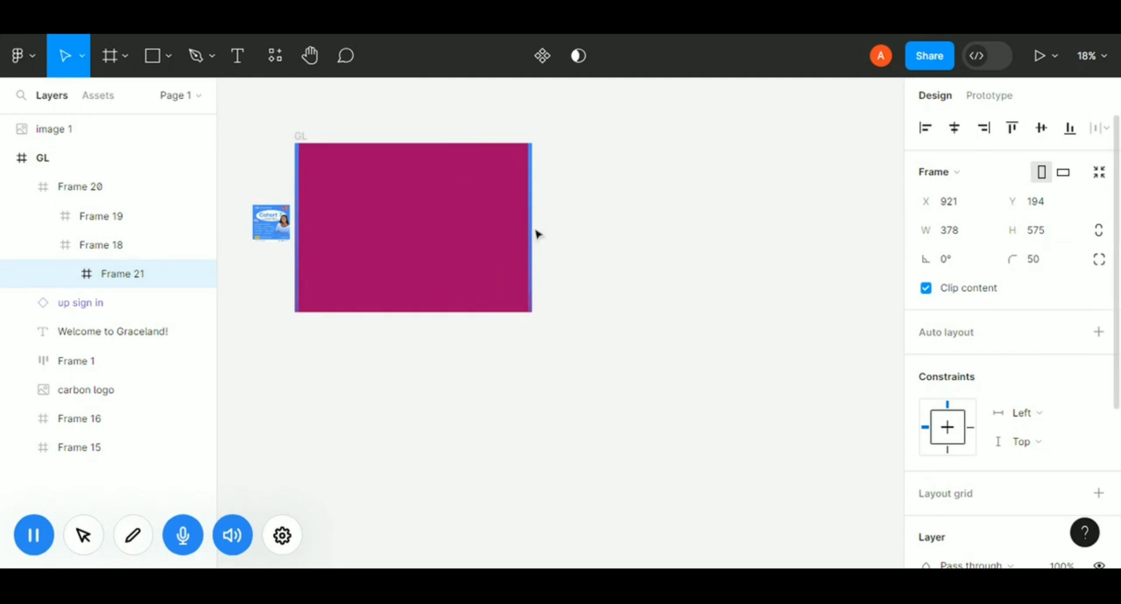
pyautogui.scroll(-5, 993, 508)
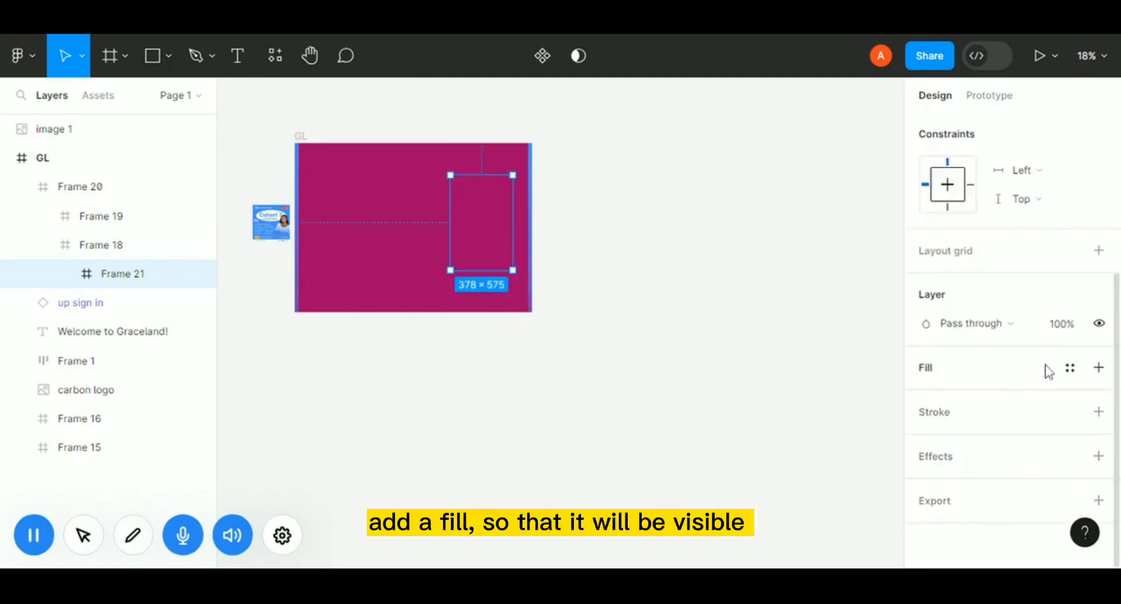
pyautogui.click(1099, 367)
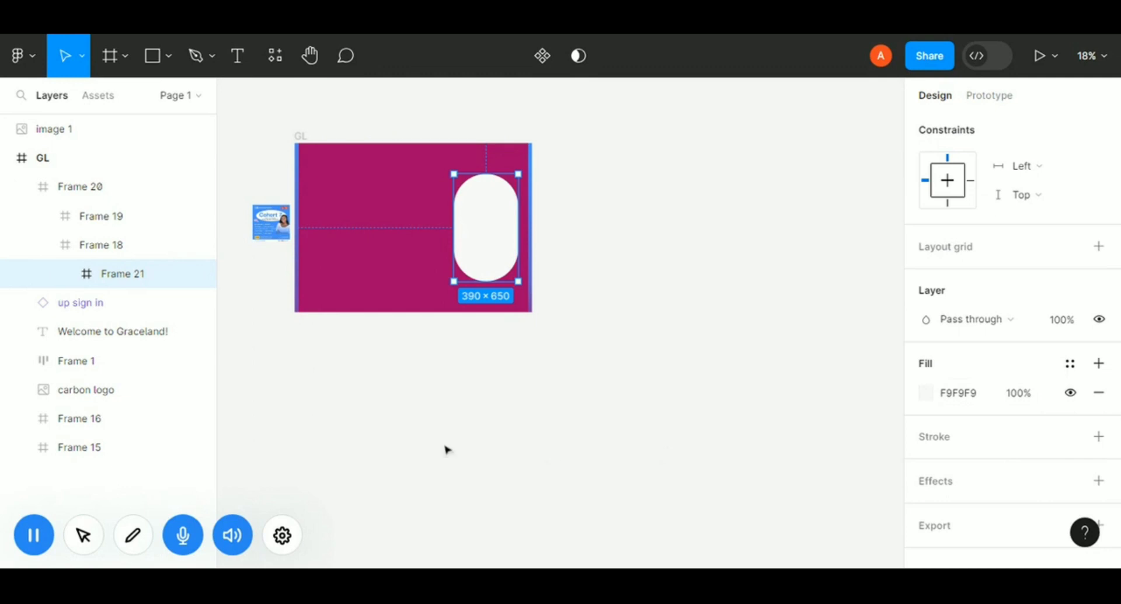
pyautogui.click(44, 546)
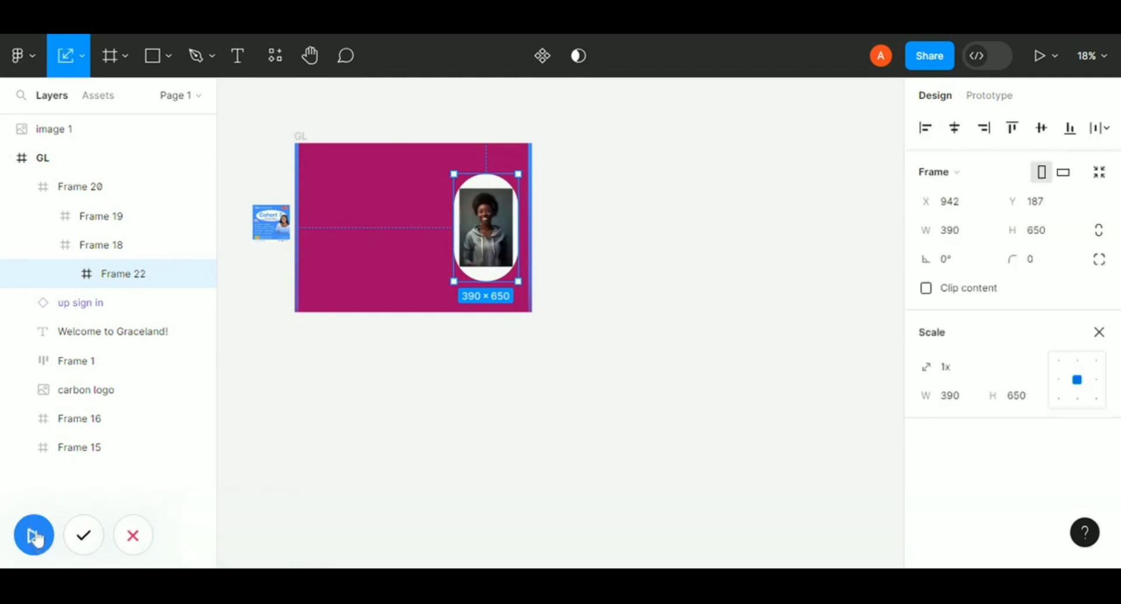
pyautogui.click(34, 535)
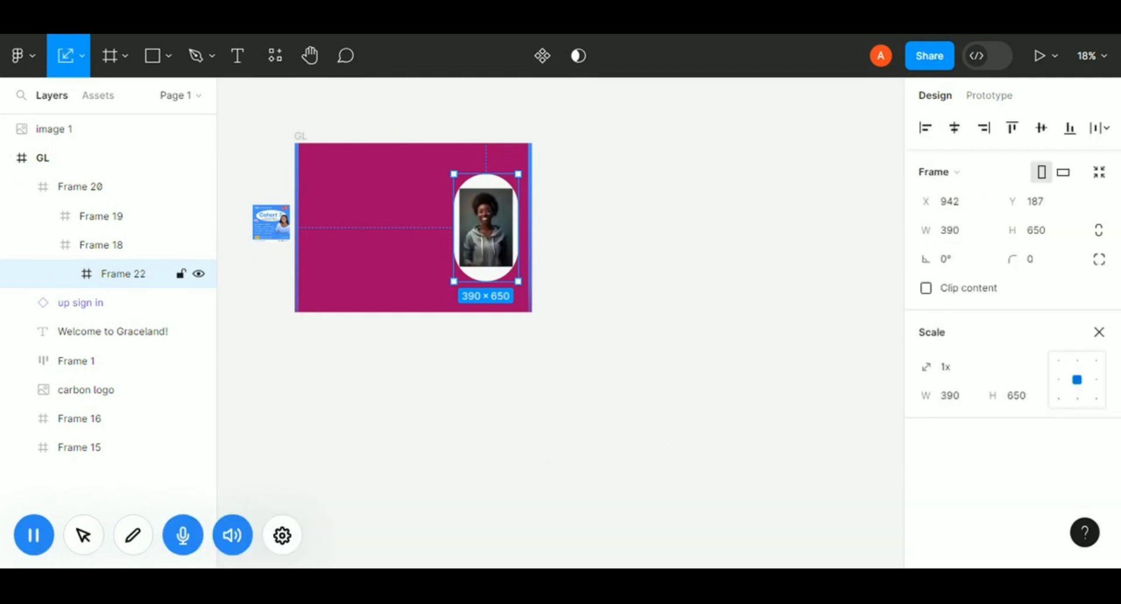
pyautogui.moveTo(485, 223); pyautogui.dragTo(609, 235)
pyautogui.hotkey('ctrl', 'z')
pyautogui.hotkey('ctrl', 'z')
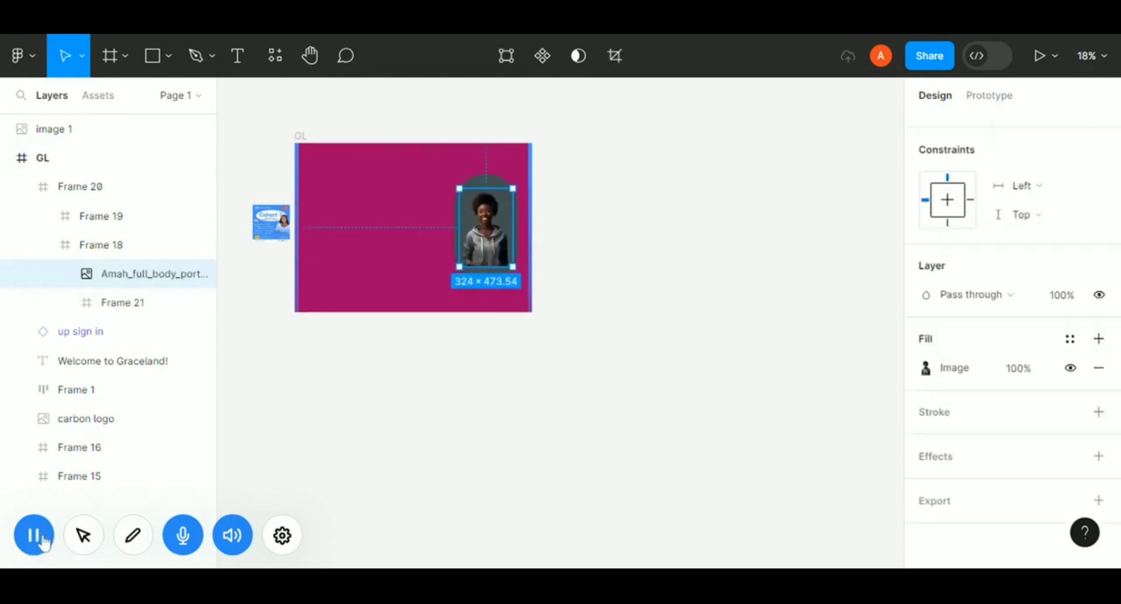
# Move the rounded portrait frame with its image out of GL onto the empty canvas.
pyautogui.click(120, 277)
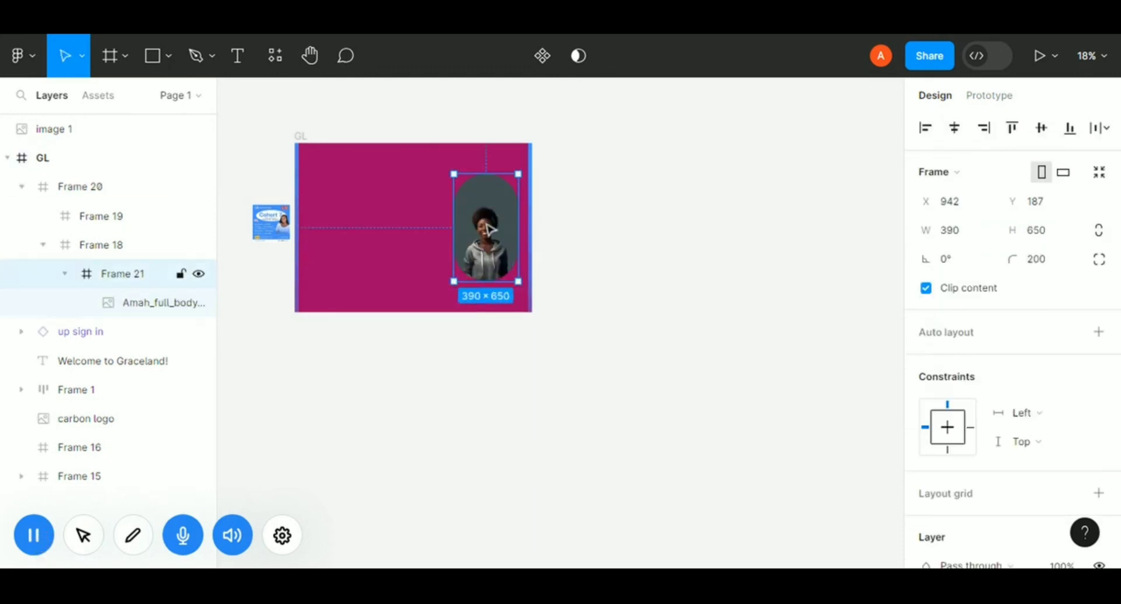
pyautogui.moveTo(503, 229); pyautogui.dragTo(633, 245)
pyautogui.click(632, 246)
pyautogui.click(614, 183)
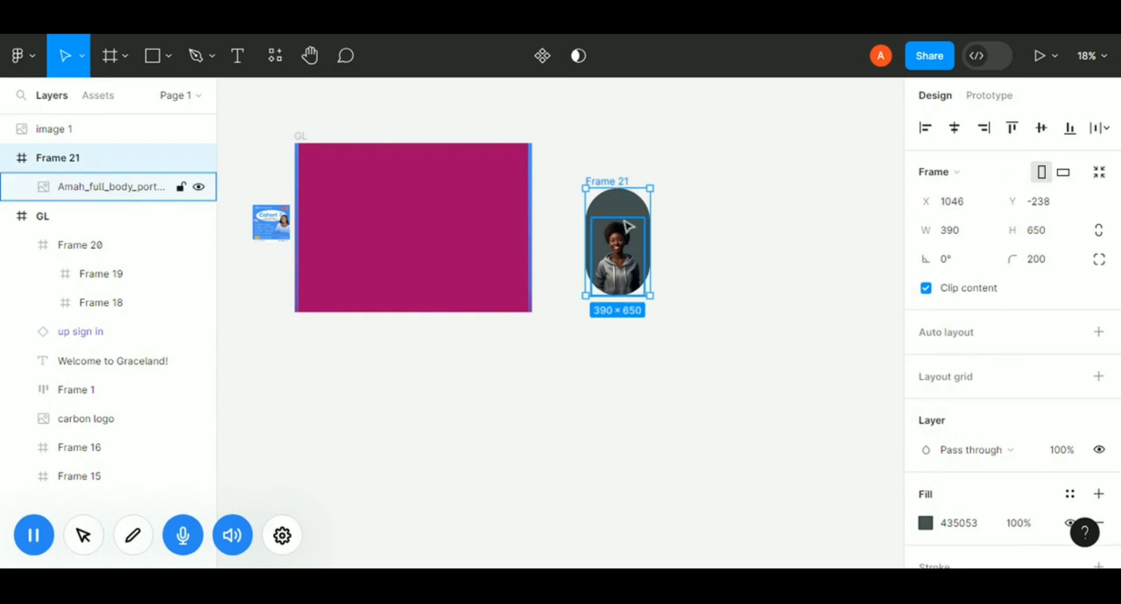
# Duplicate the rounded portrait frame and replace the copy's image with a male portrait.
pyautogui.hotkey('ctrl', 'd')
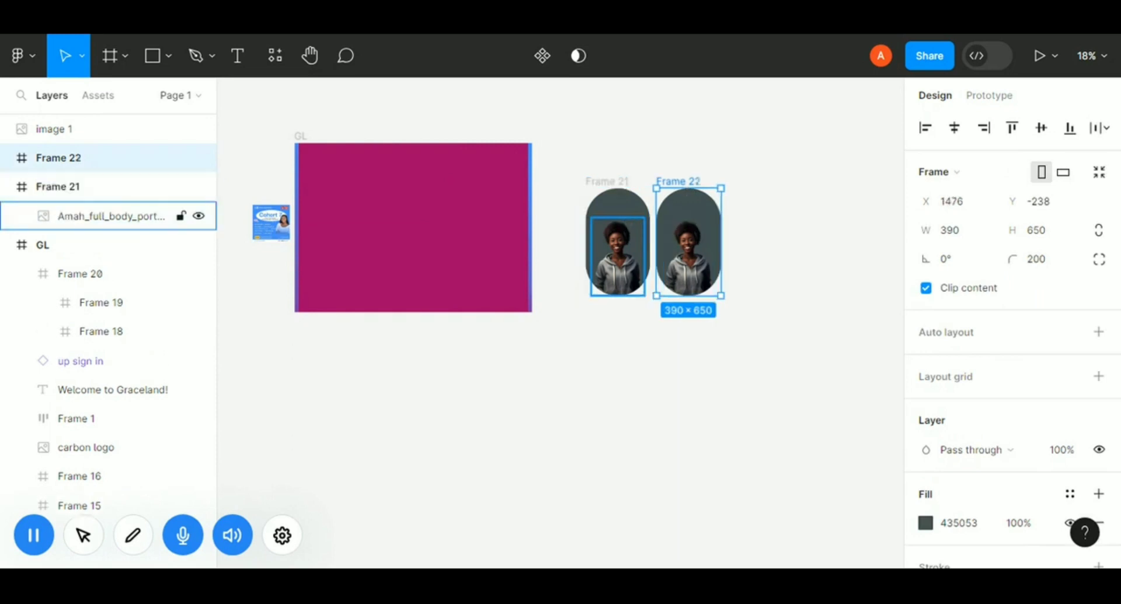
pyautogui.click(694, 264)
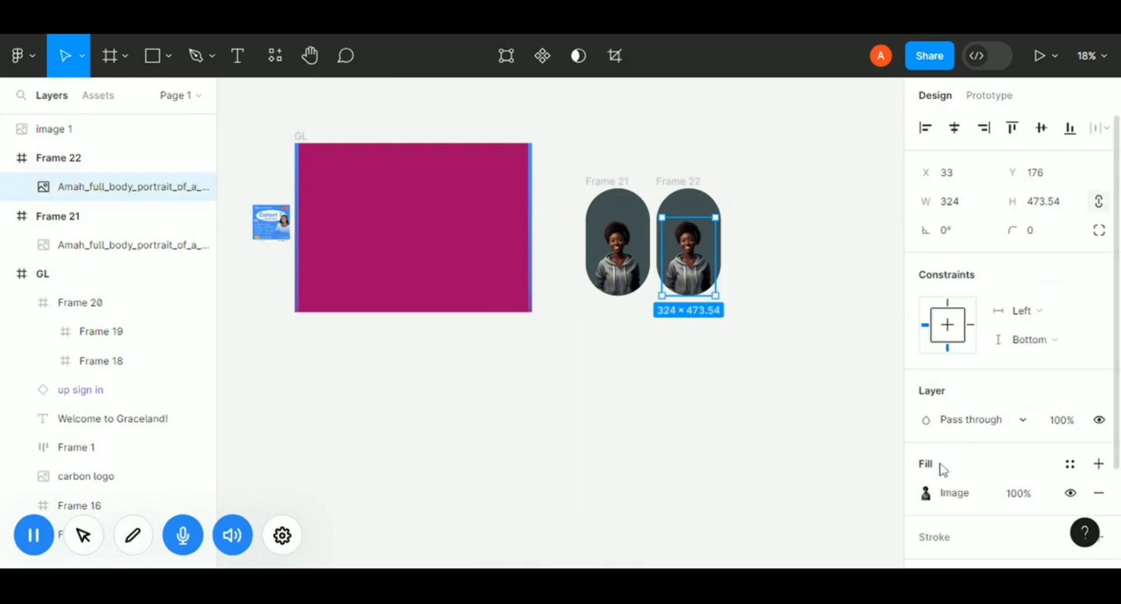
pyautogui.click(926, 494)
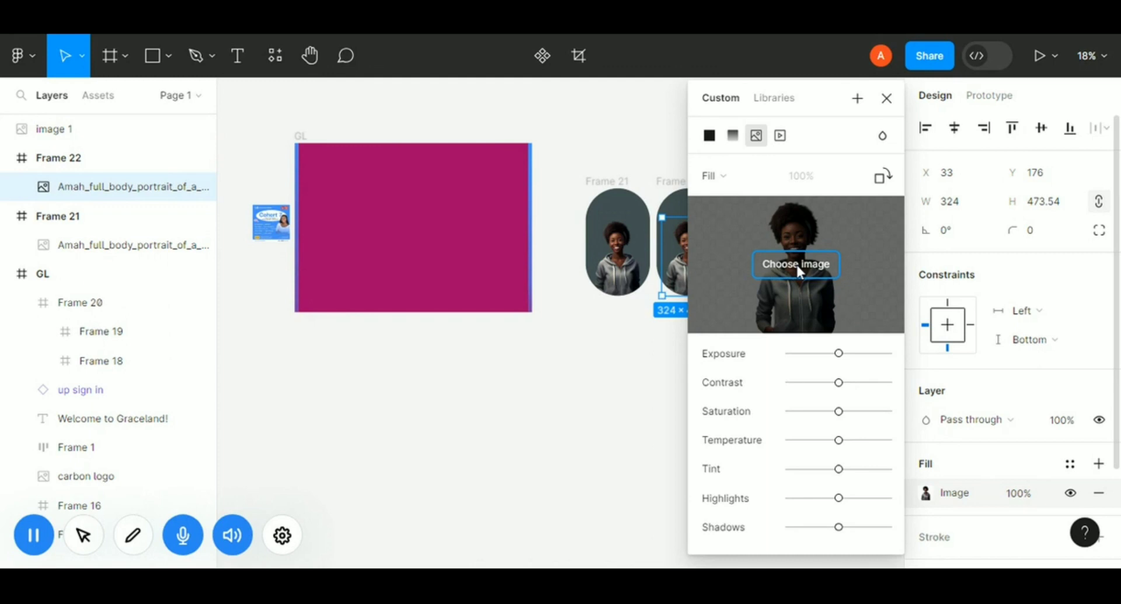
pyautogui.click(797, 264)
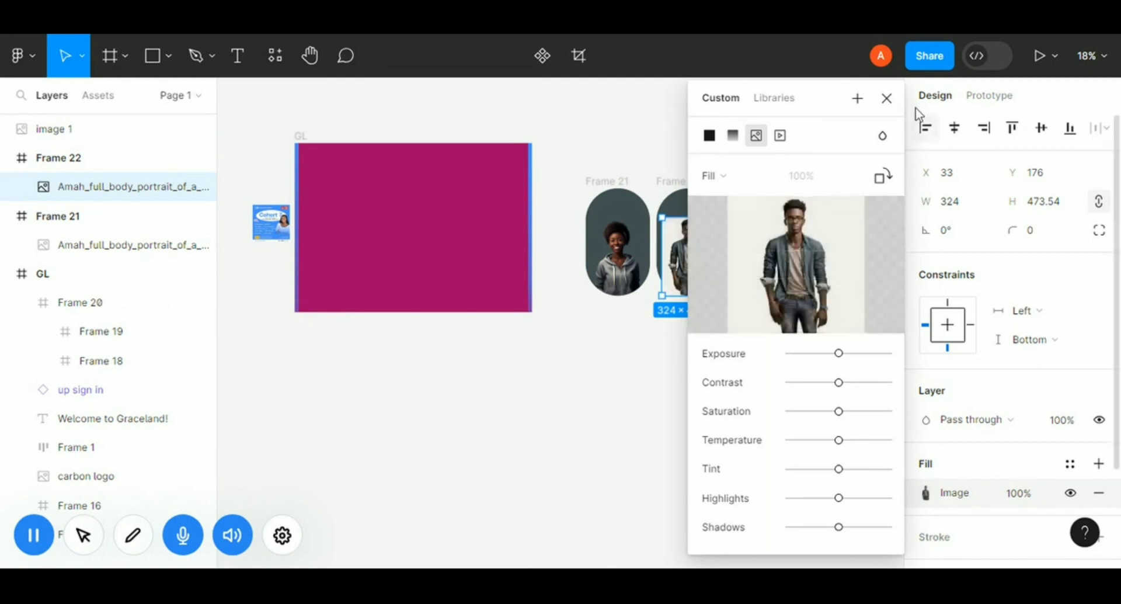
pyautogui.click(887, 99)
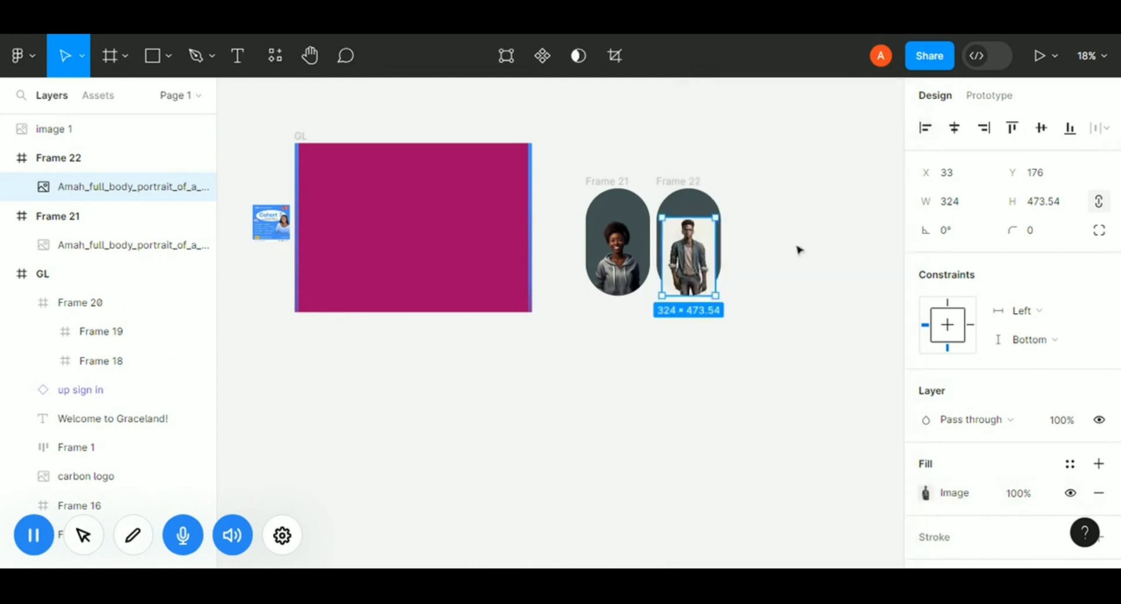
# Set the duplicate frame's fill to F3EFED by sampling a colour from its image with the eyedropper.
pyautogui.press('Escape')
pyautogui.click(926, 523)
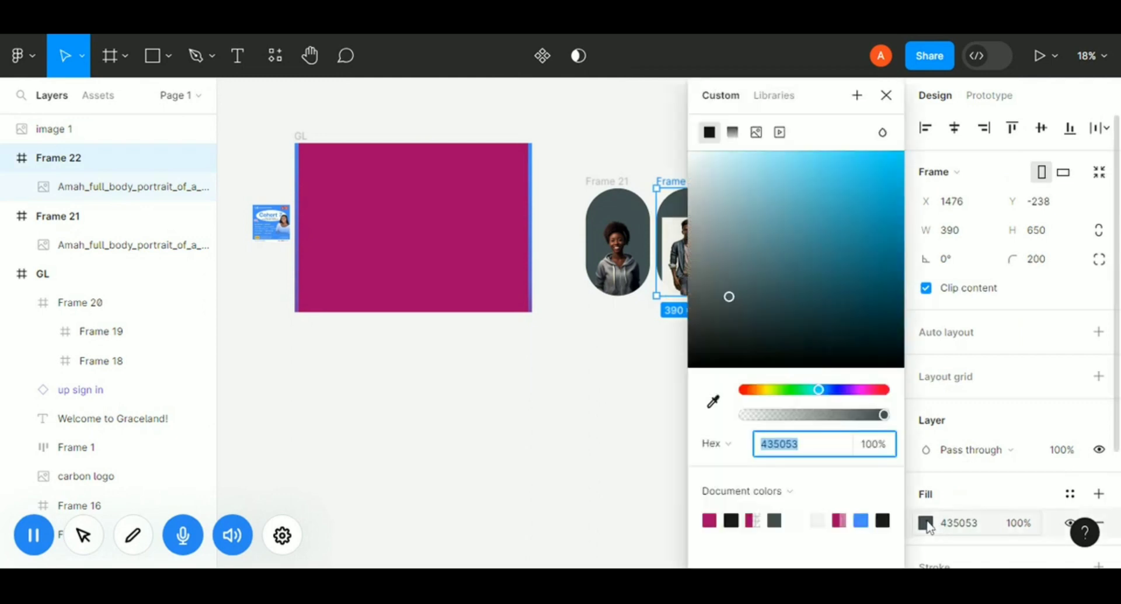
pyautogui.click(713, 401)
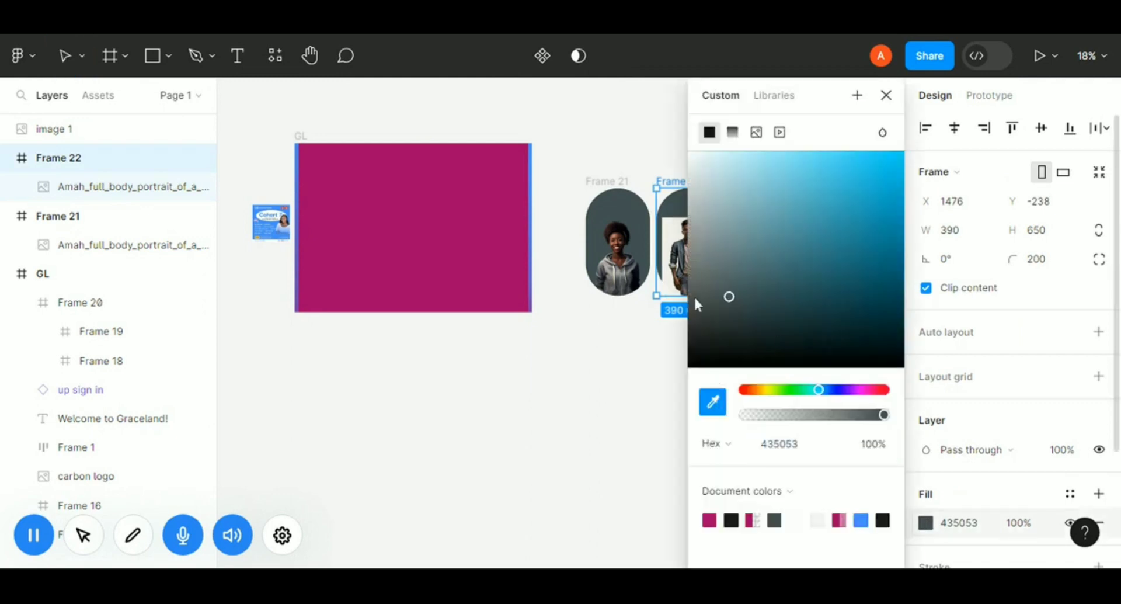
pyautogui.click(677, 228)
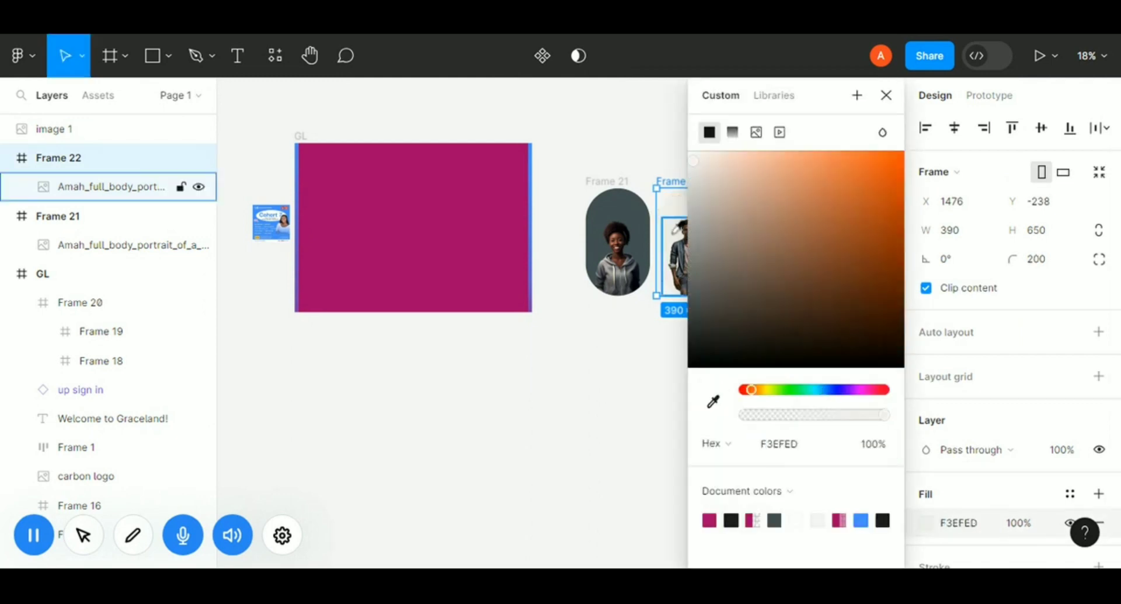
pyautogui.click(885, 95)
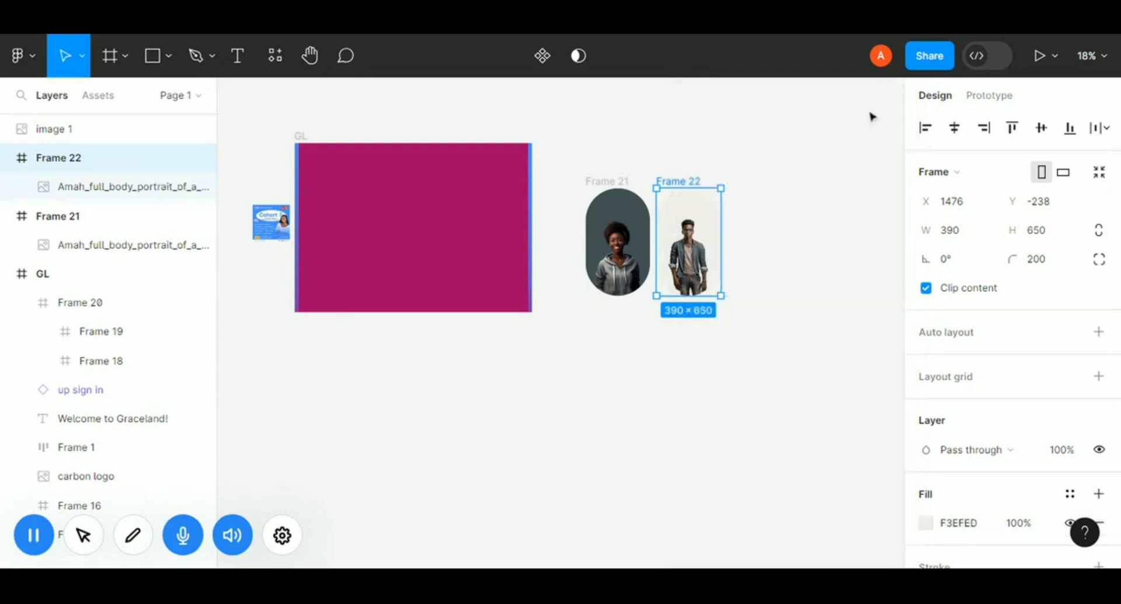
# Remove the male portrait image's background with the Icons8 Background Remover plugin.
pyautogui.click(111, 187)
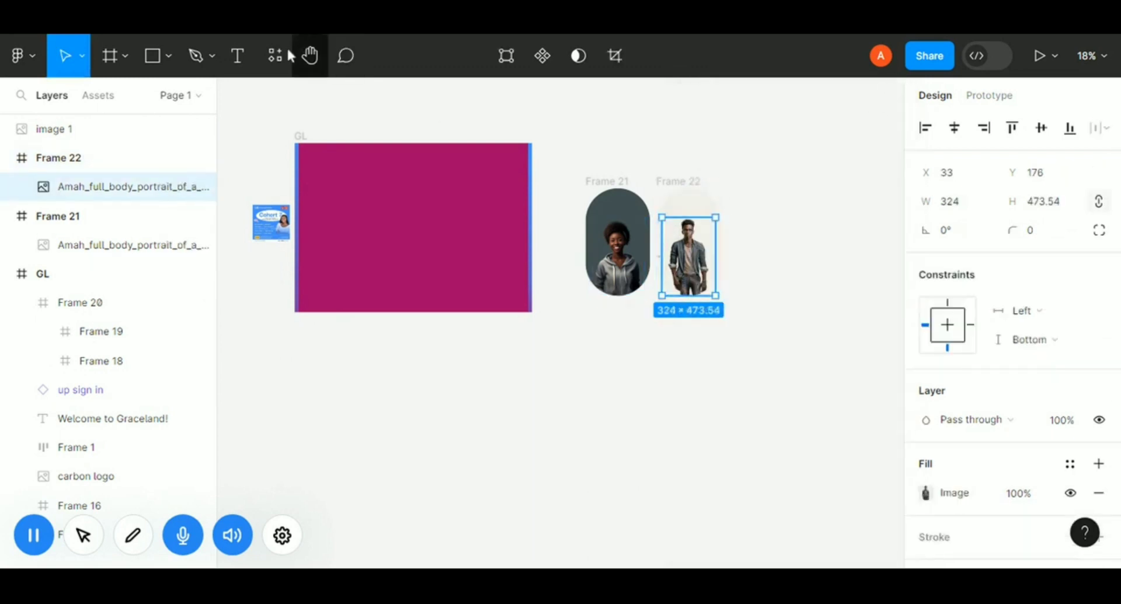
pyautogui.click(278, 61)
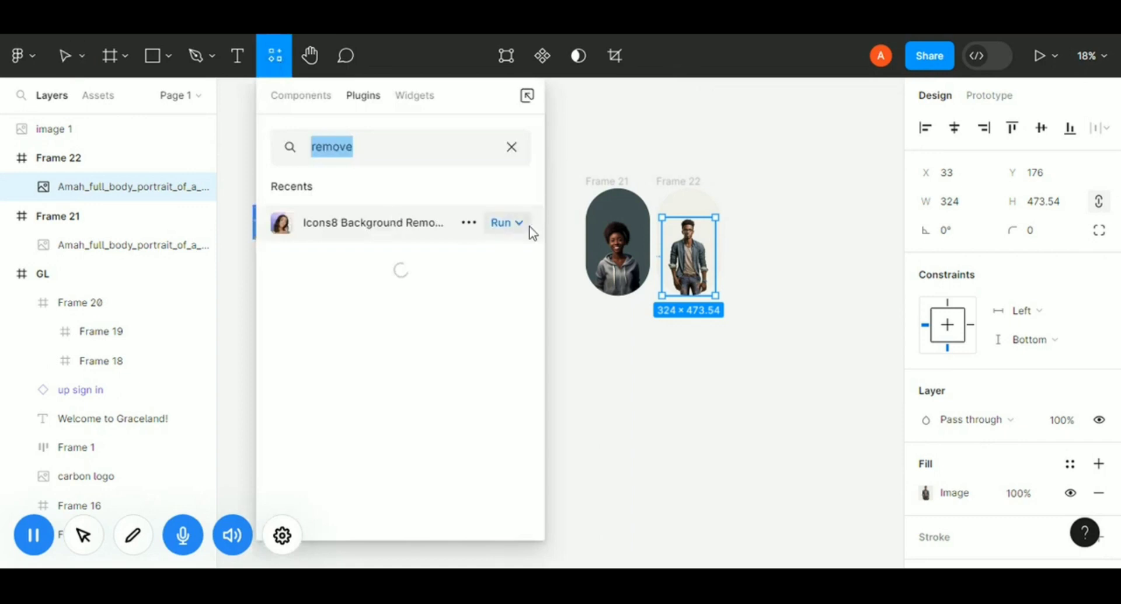
pyautogui.click(502, 223)
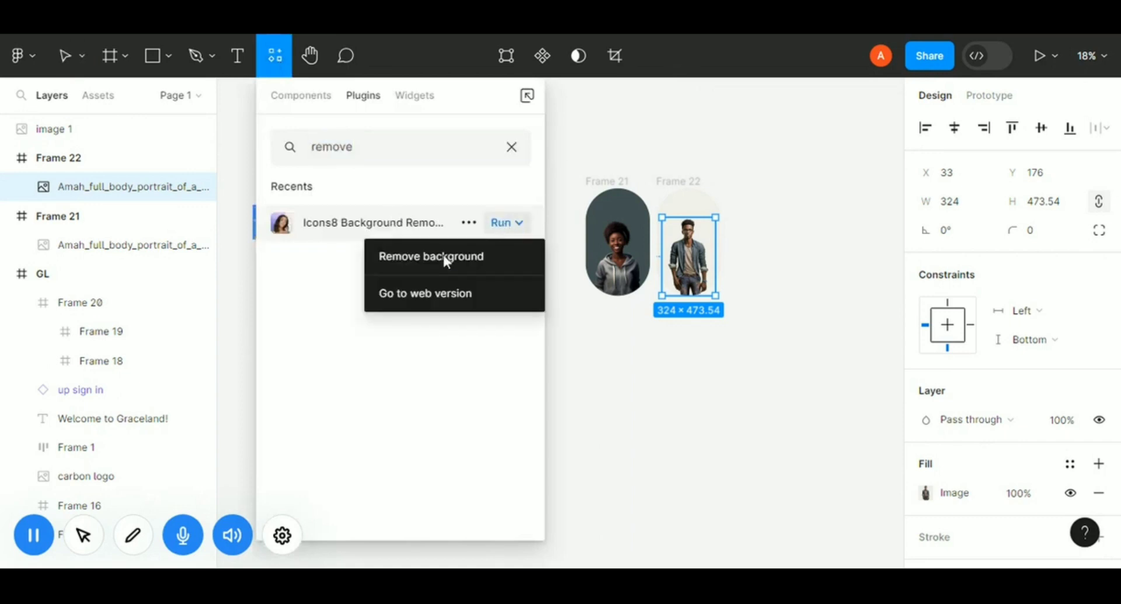
pyautogui.click(445, 259)
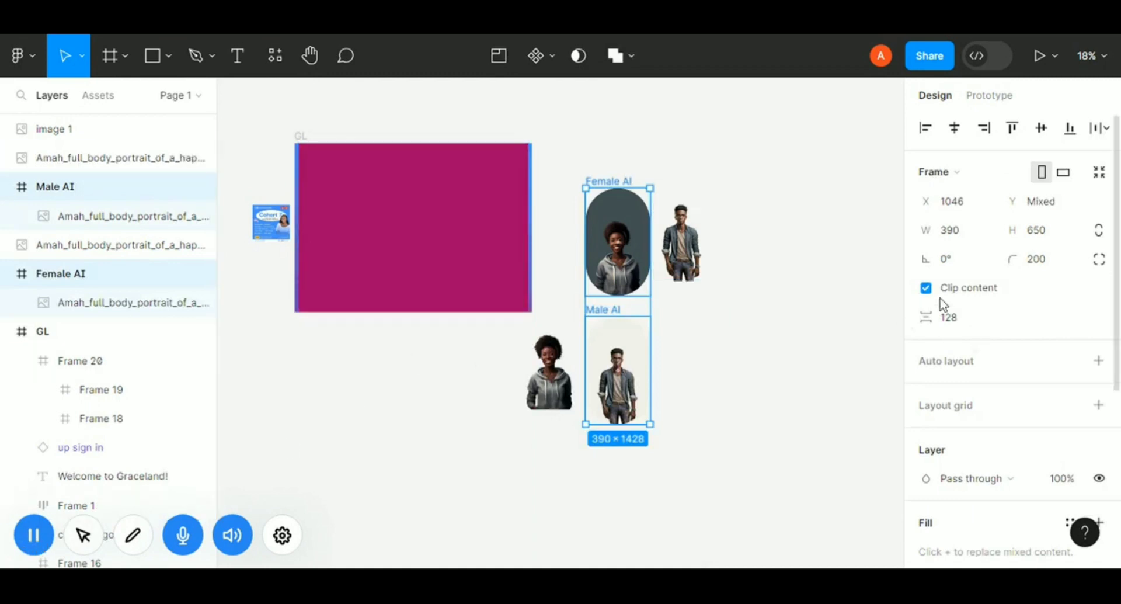
# Combine the Female AI and Male AI frames into a component set.
pyautogui.click(553, 52)
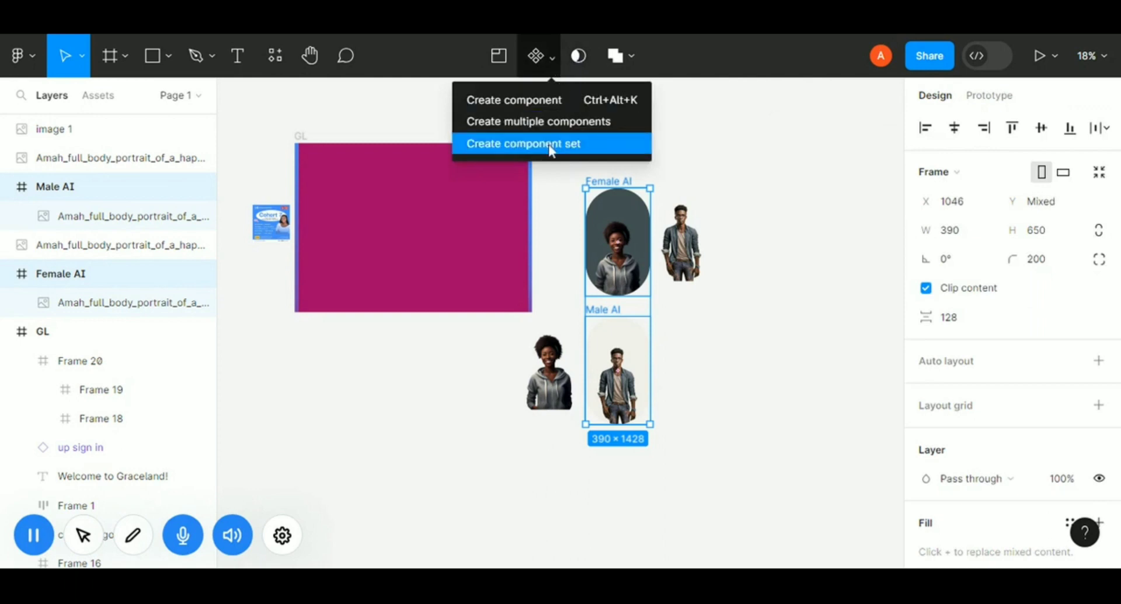
pyautogui.click(524, 143)
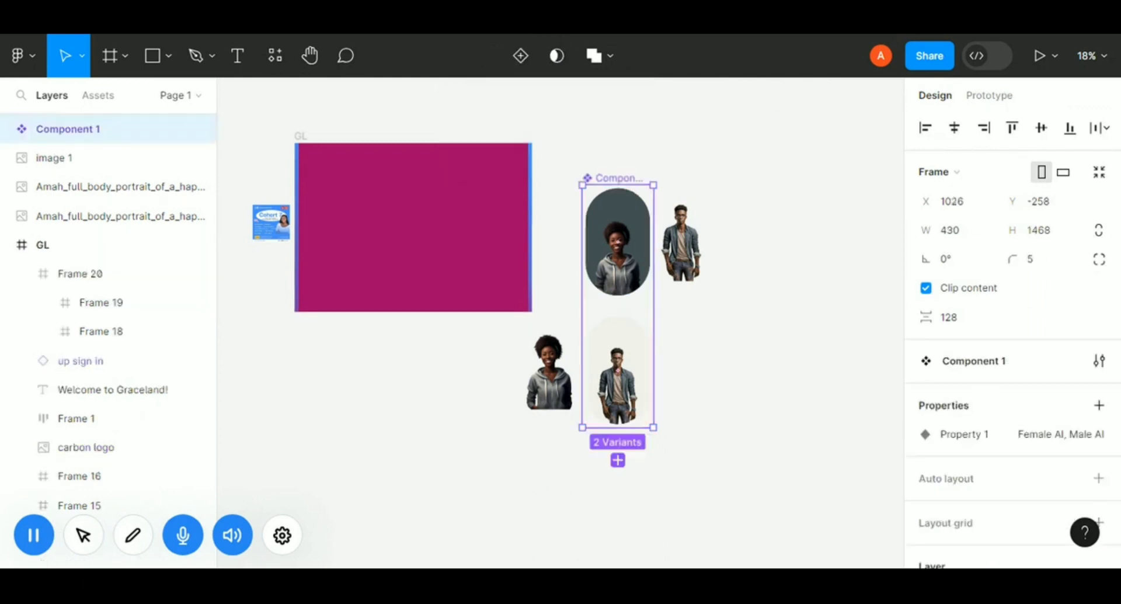
# In prototype mode, connect the Female AI variant to the Male AI variant as an on-click change.
pyautogui.click(990, 96)
pyautogui.click(617, 294)
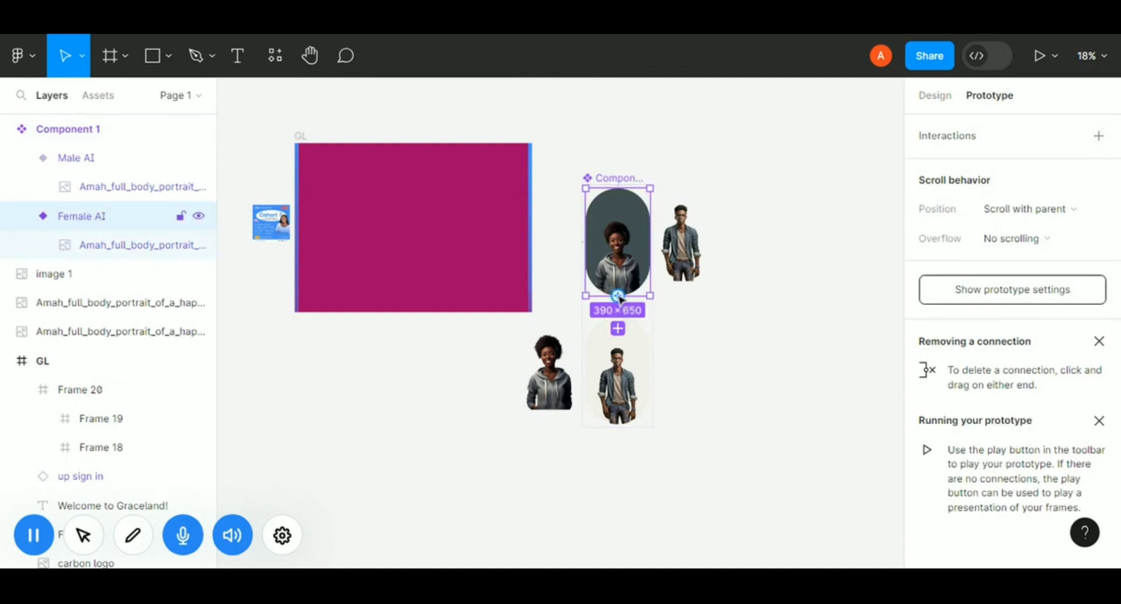
pyautogui.moveTo(618, 296); pyautogui.dragTo(620, 346)
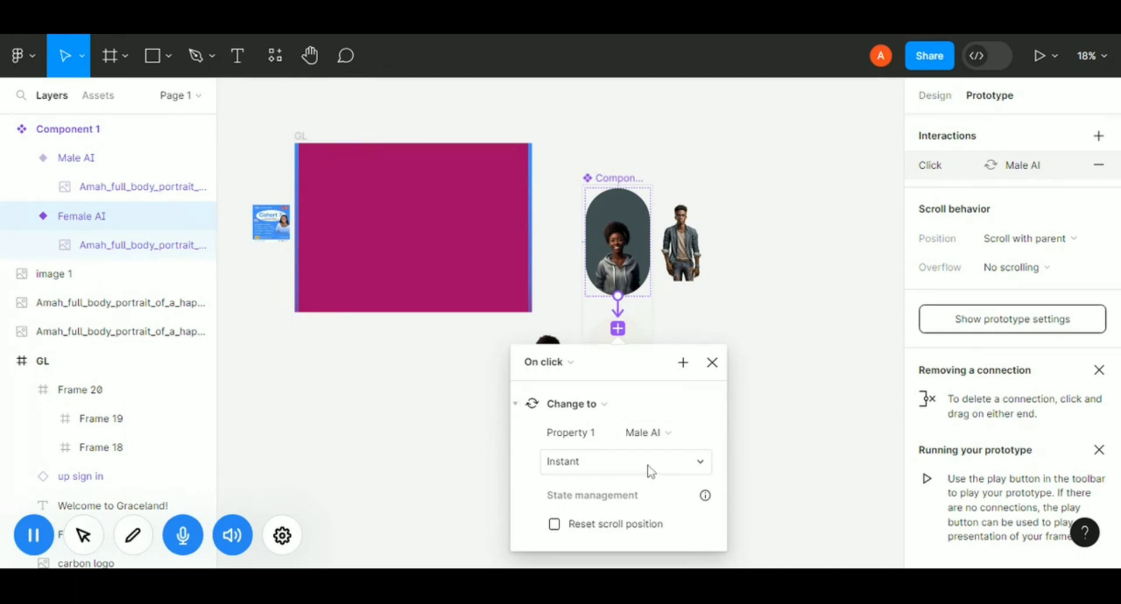
# Set the interaction's animation to Smart animate with Gentle easing and close the interaction settings.
pyautogui.click(704, 462)
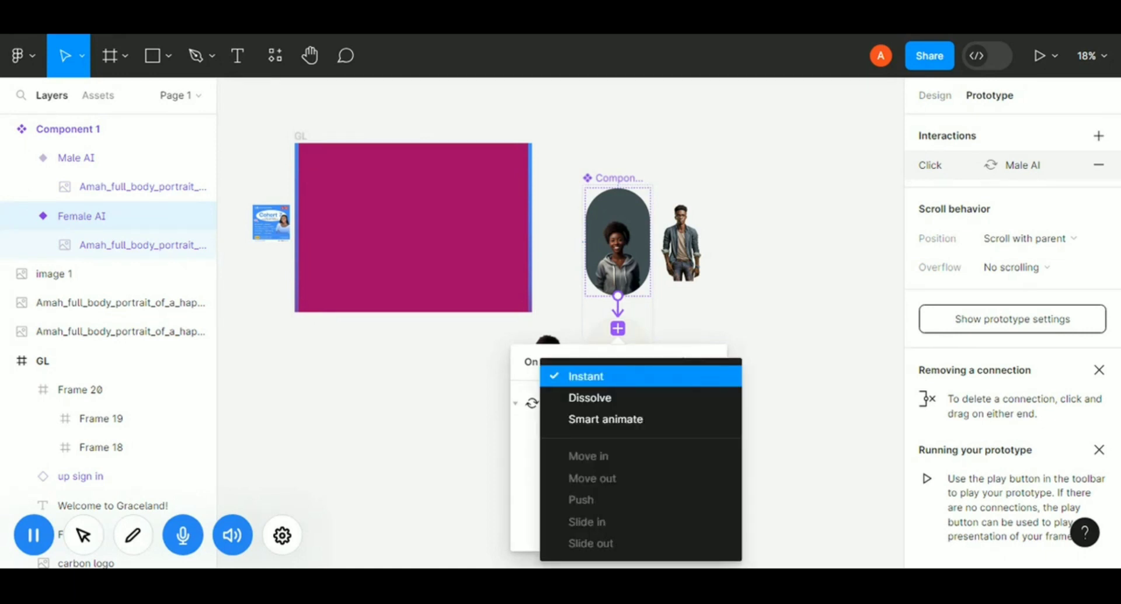
pyautogui.click(646, 415)
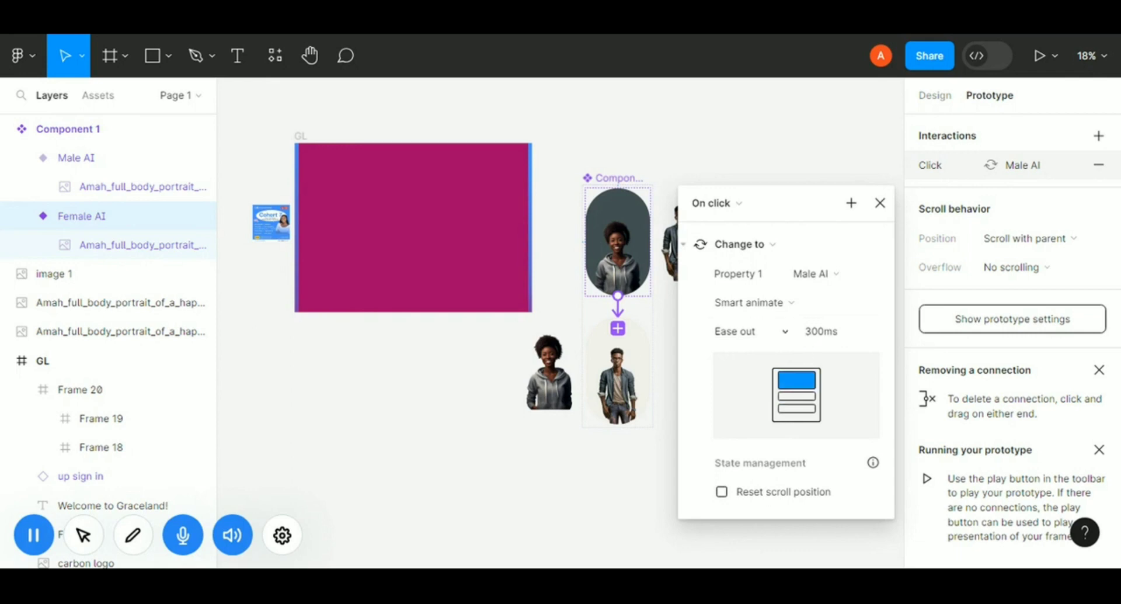
pyautogui.click(789, 326)
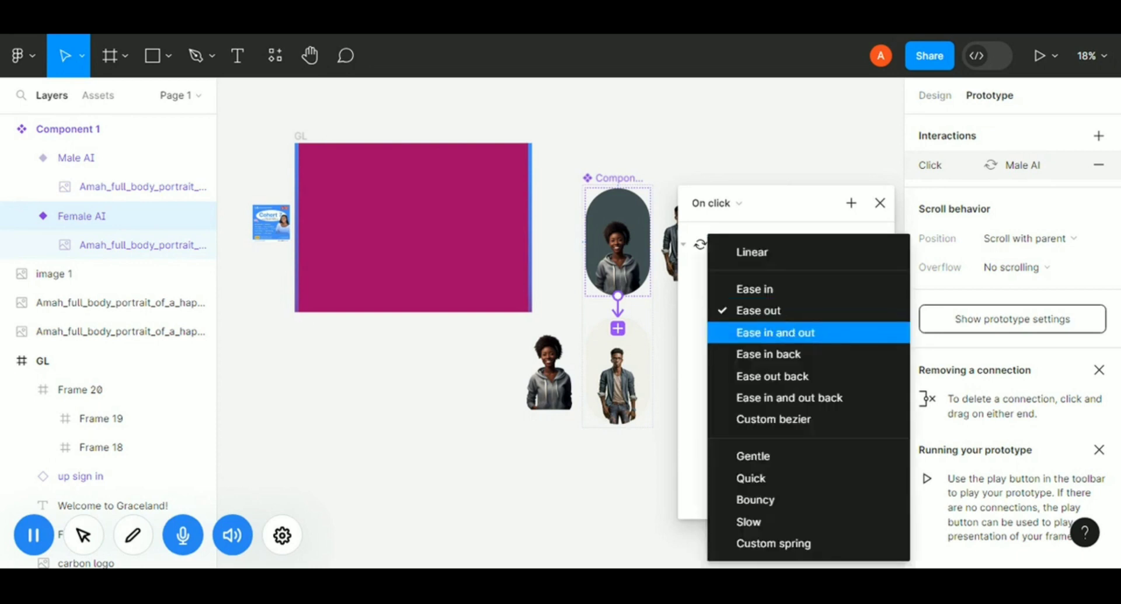
pyautogui.click(756, 480)
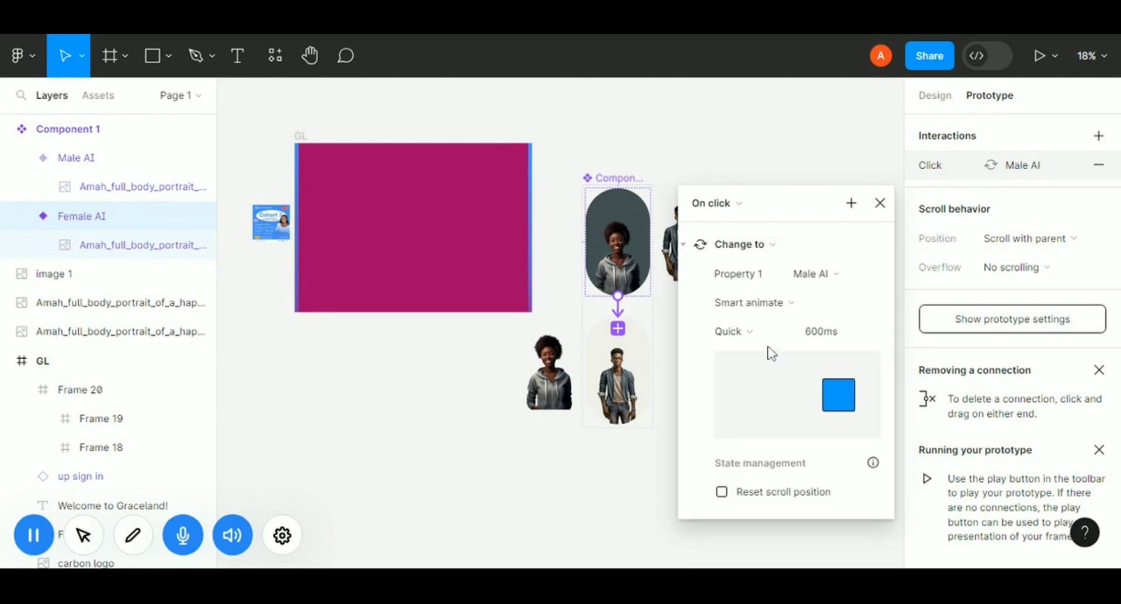
pyautogui.click(784, 331)
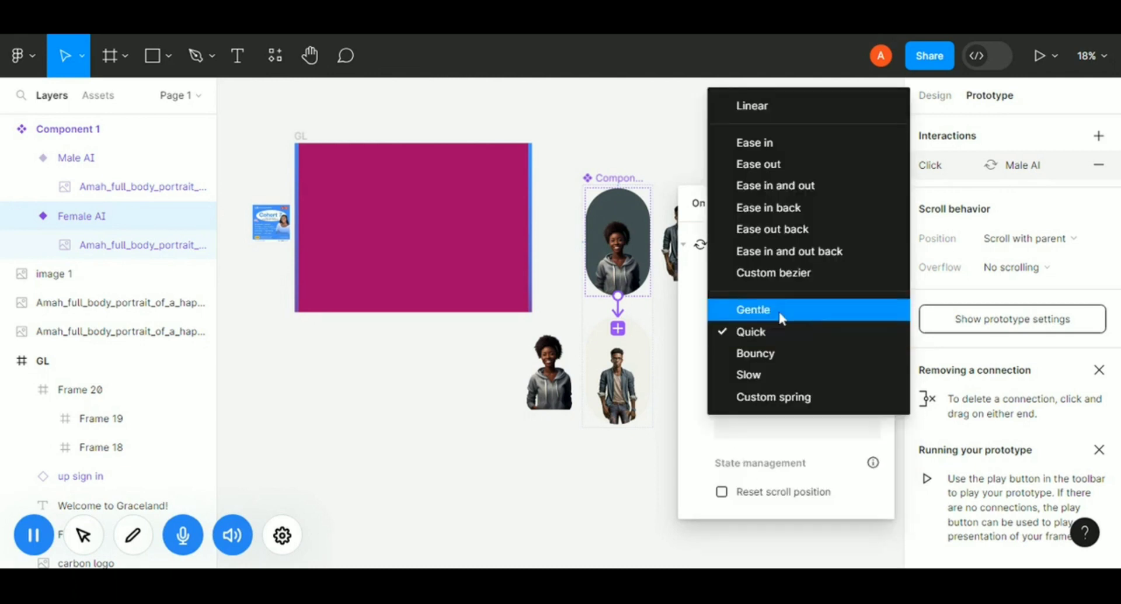
pyautogui.click(781, 311)
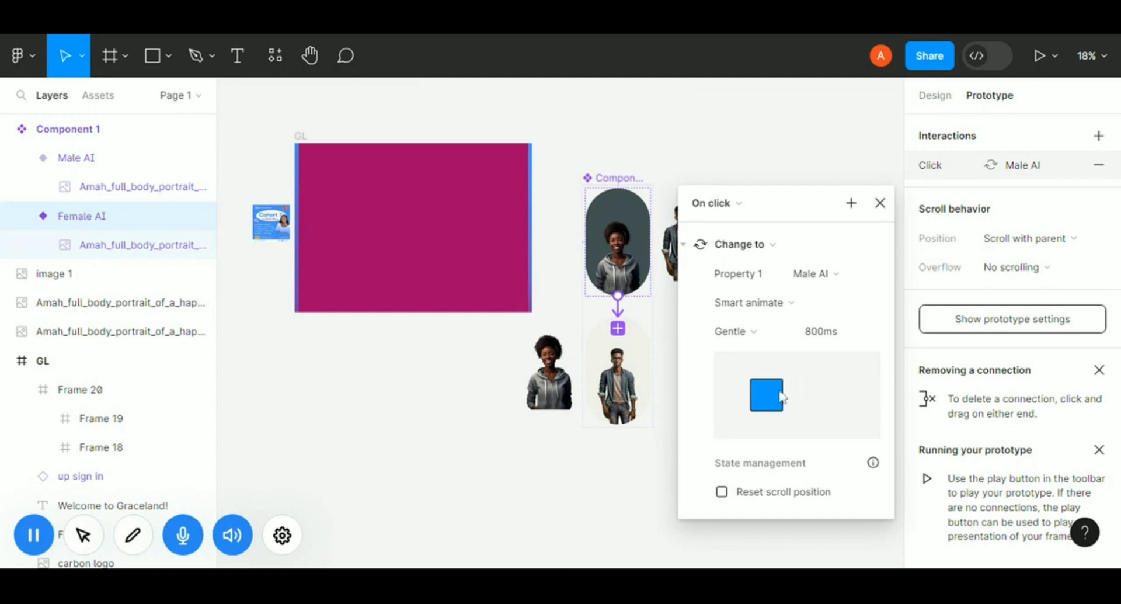
pyautogui.click(880, 203)
pyautogui.click(876, 209)
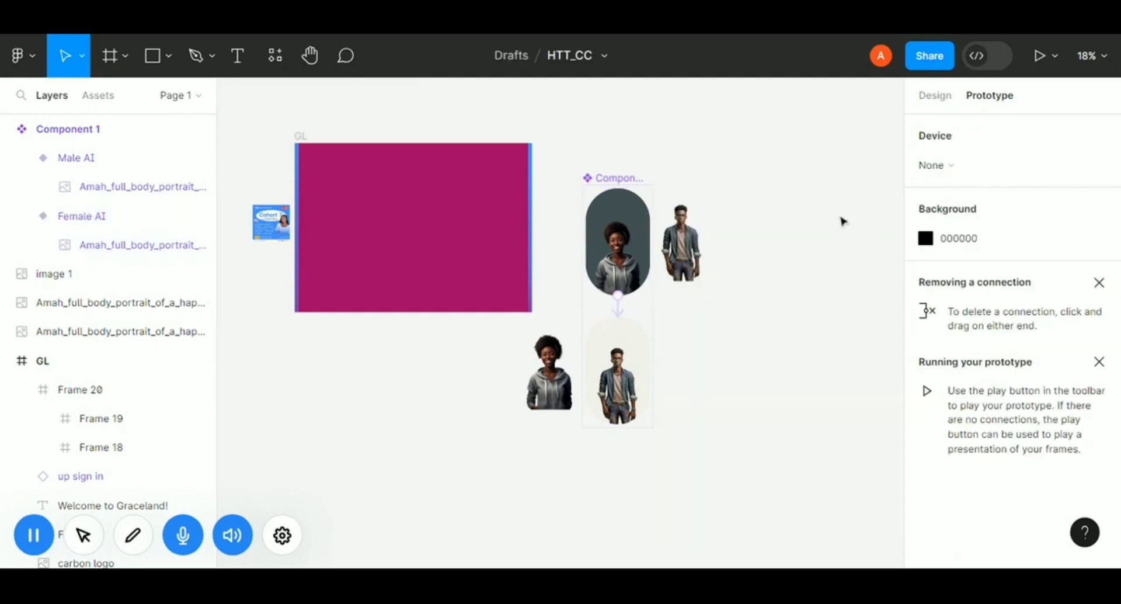
# Place an instance of Component 1 from the assets into the right side of GL and center it vertically.
pyautogui.click(936, 95)
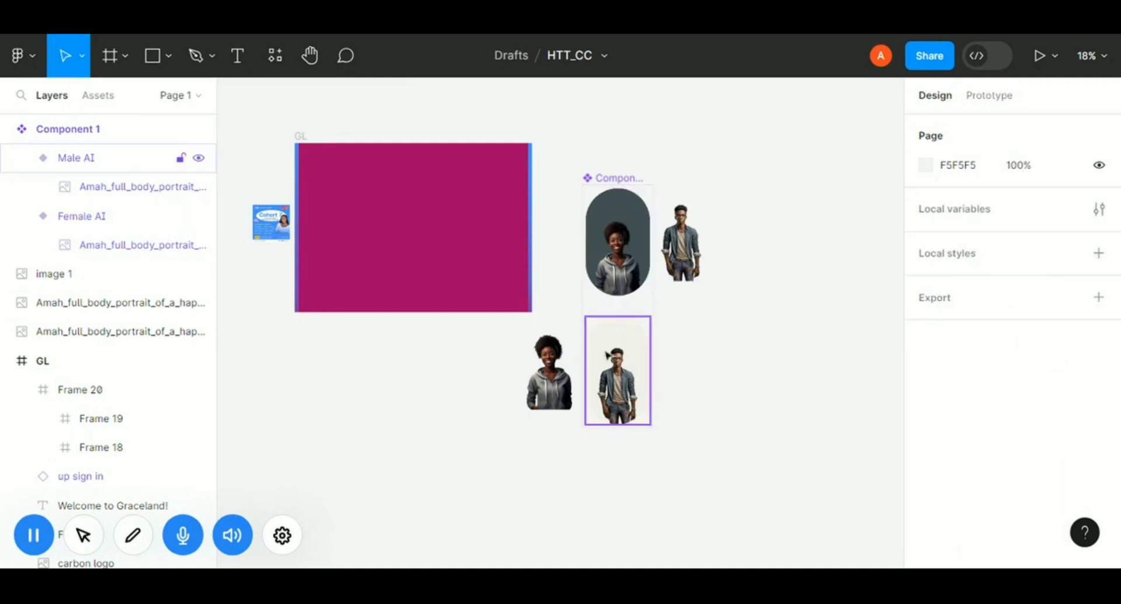
pyautogui.click(104, 97)
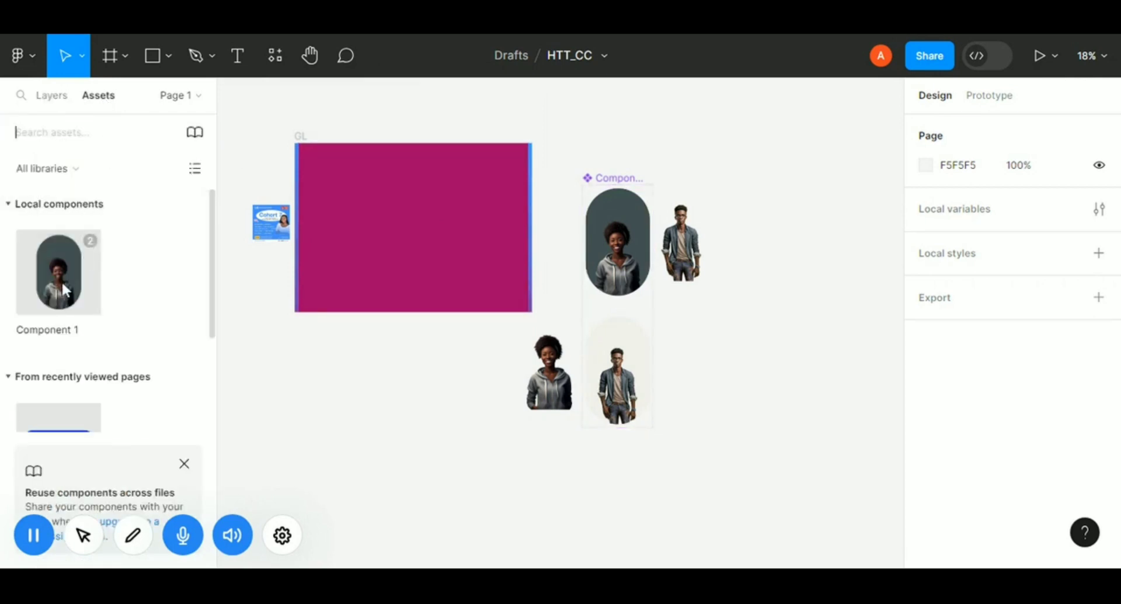
pyautogui.moveTo(59, 279); pyautogui.dragTo(490, 234)
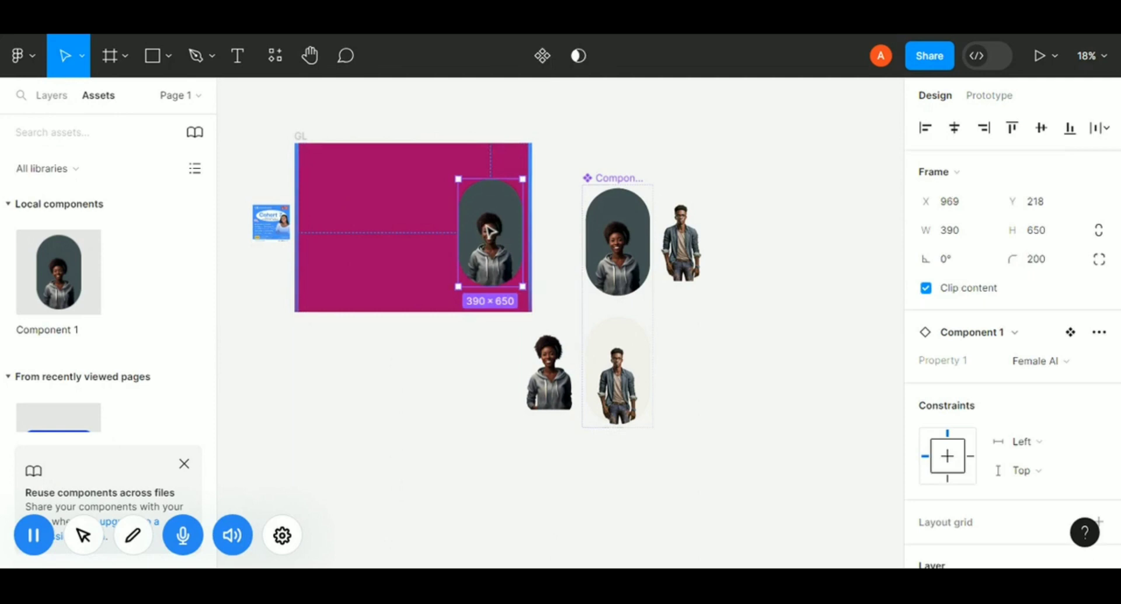
pyautogui.moveTo(488, 238); pyautogui.dragTo(481, 232)
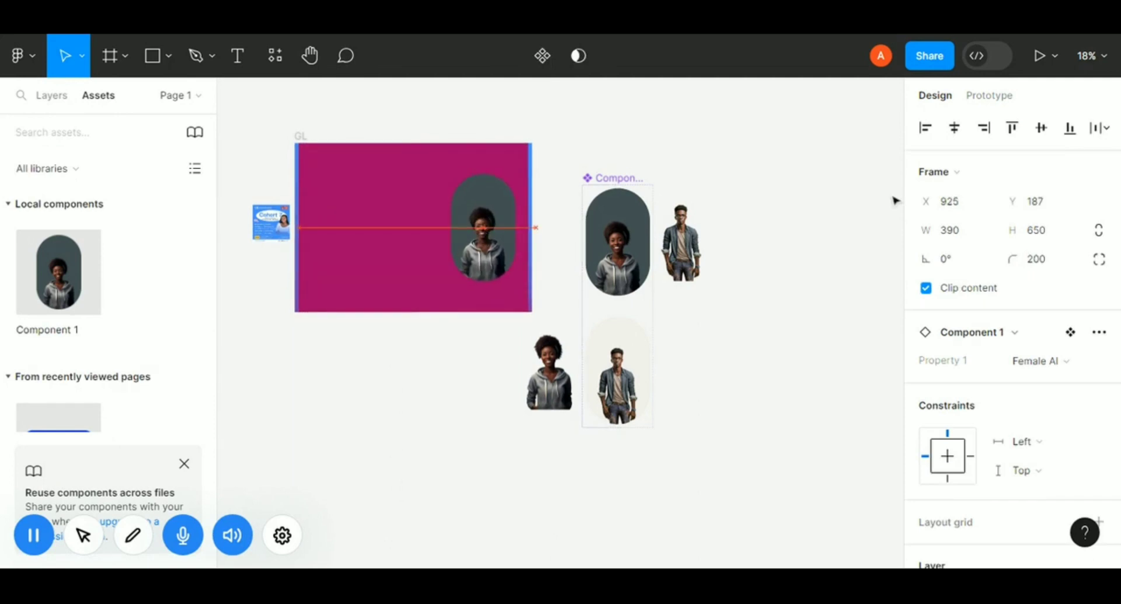
pyautogui.click(1042, 132)
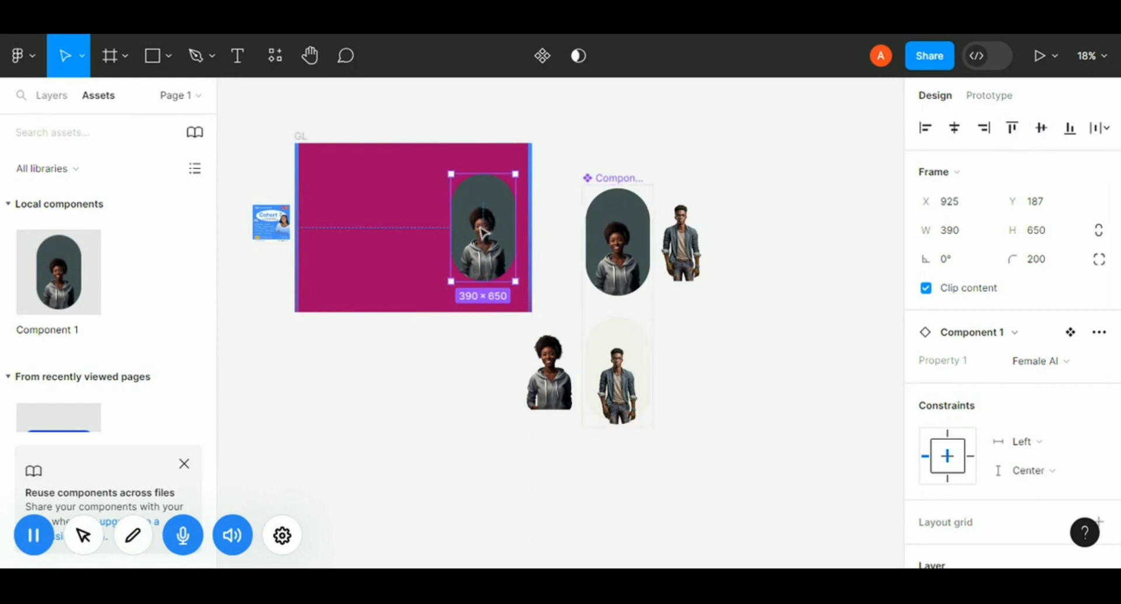
pyautogui.moveTo(484, 225); pyautogui.dragTo(480, 231)
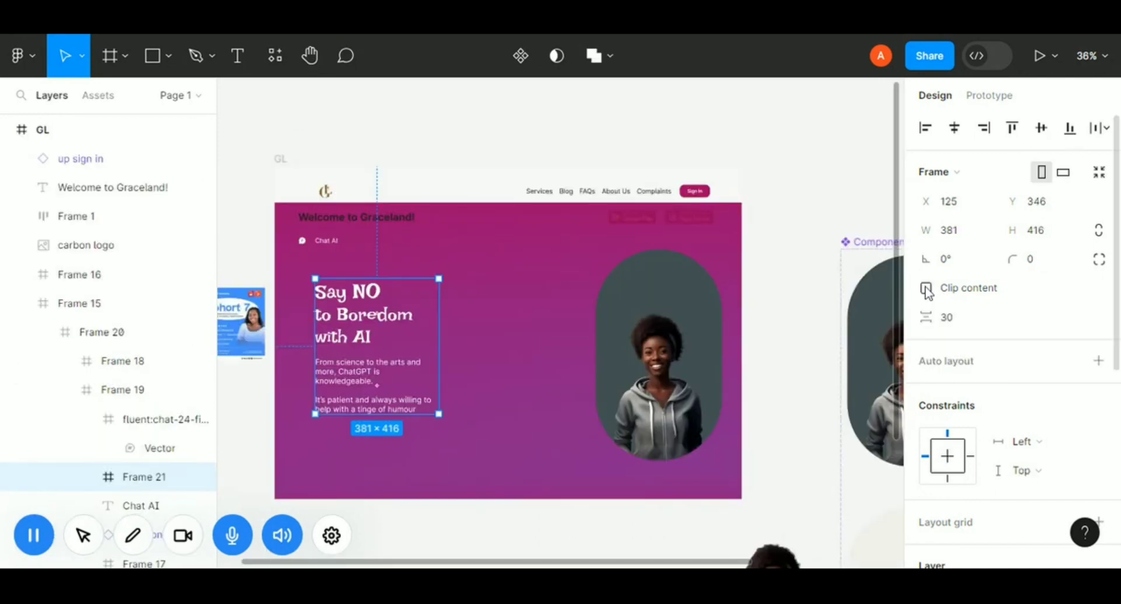
# Enable clip content on the hero text frame and shorten its bottom edge so only the heading shows.
pyautogui.click(927, 289)
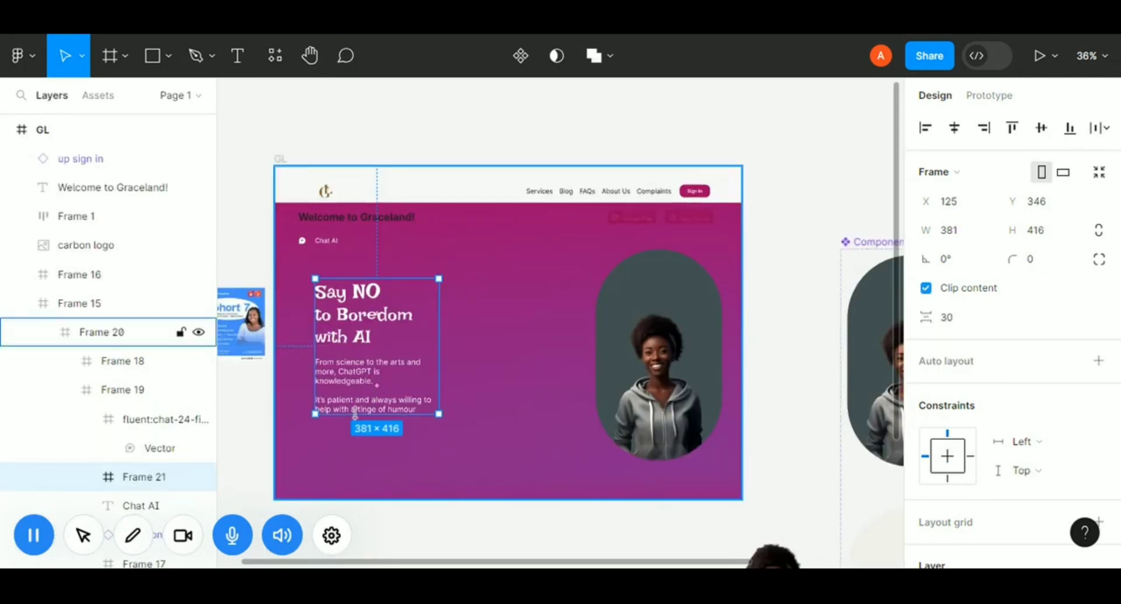
pyautogui.moveTo(355, 413); pyautogui.dragTo(370, 347)
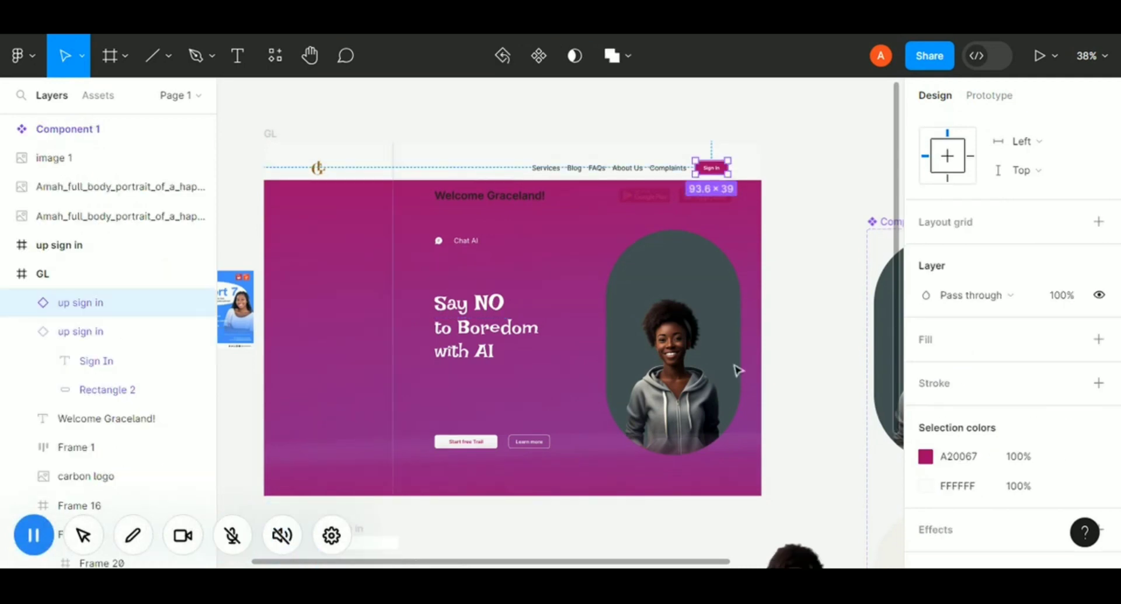
# Move a copy of the sign-in button above GL and widen it to 140.
pyautogui.moveTo(716, 167); pyautogui.dragTo(623, 121)
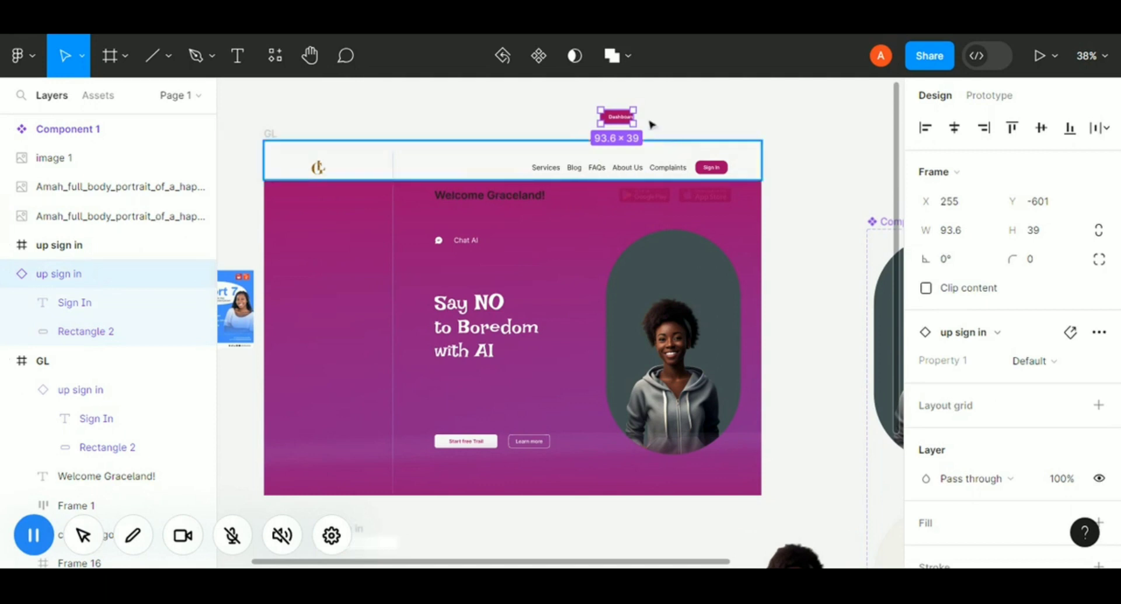
pyautogui.moveTo(639, 117); pyautogui.dragTo(651, 116)
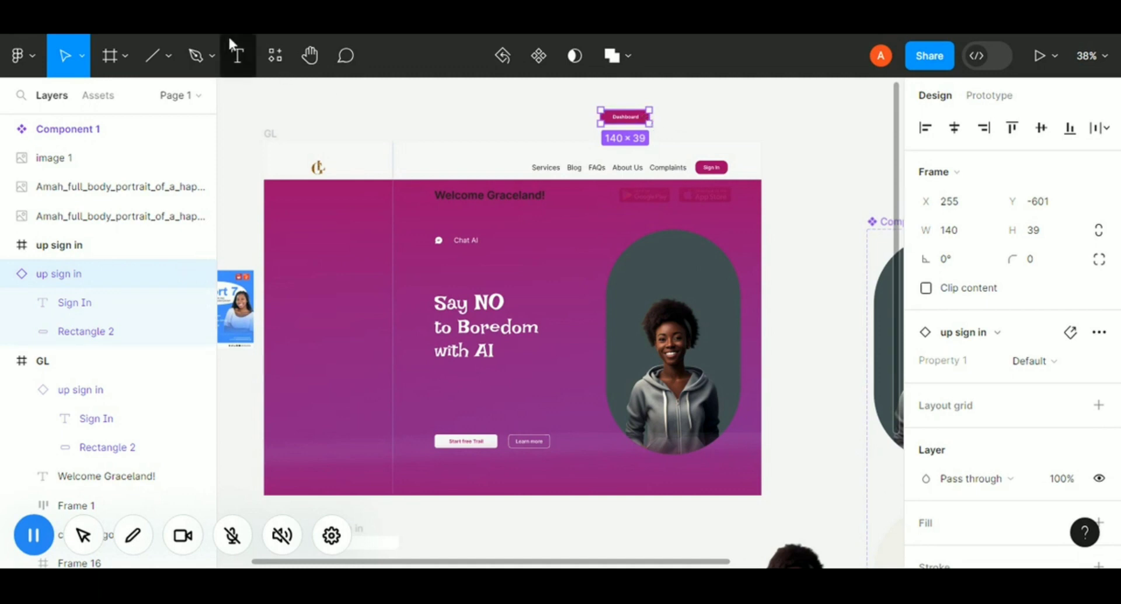
# Run the Iconify plugin and search its icons for dashboard.
pyautogui.click(274, 55)
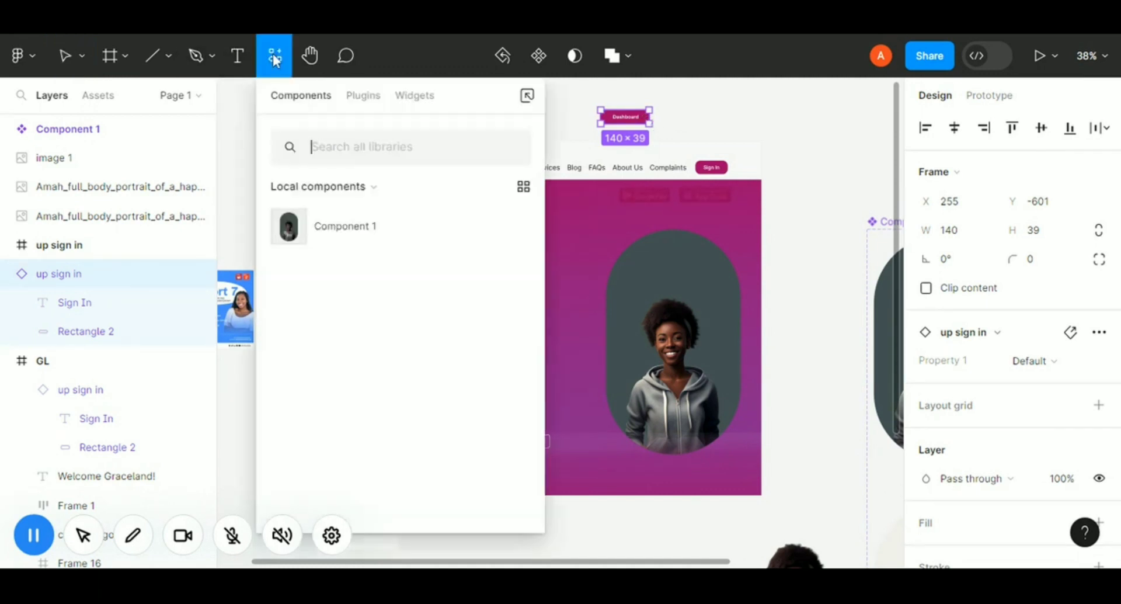
pyautogui.click(374, 95)
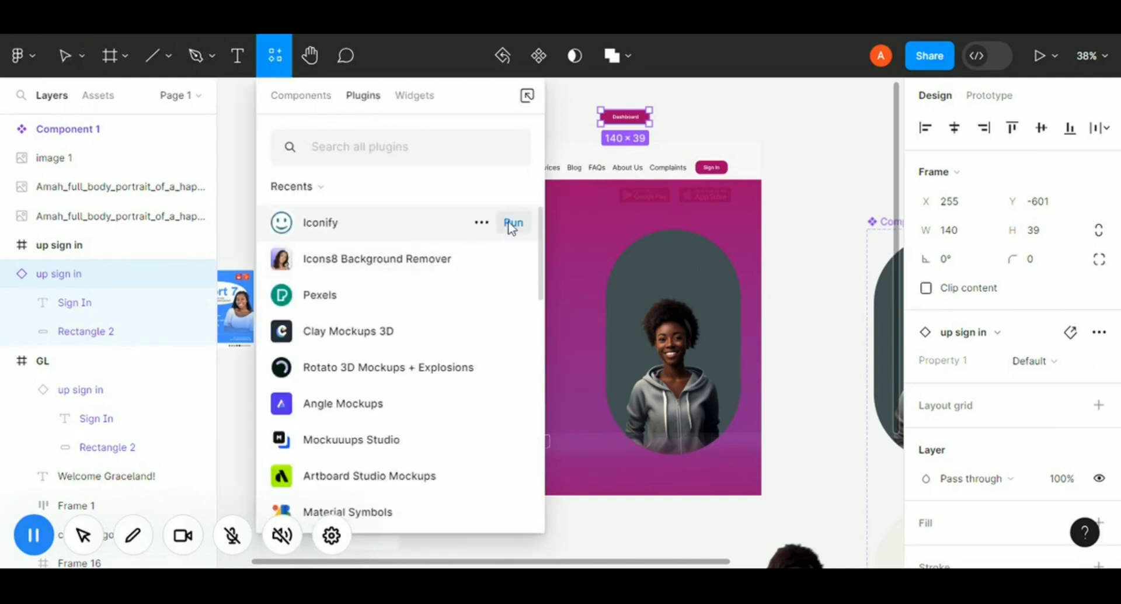
pyautogui.click(513, 223)
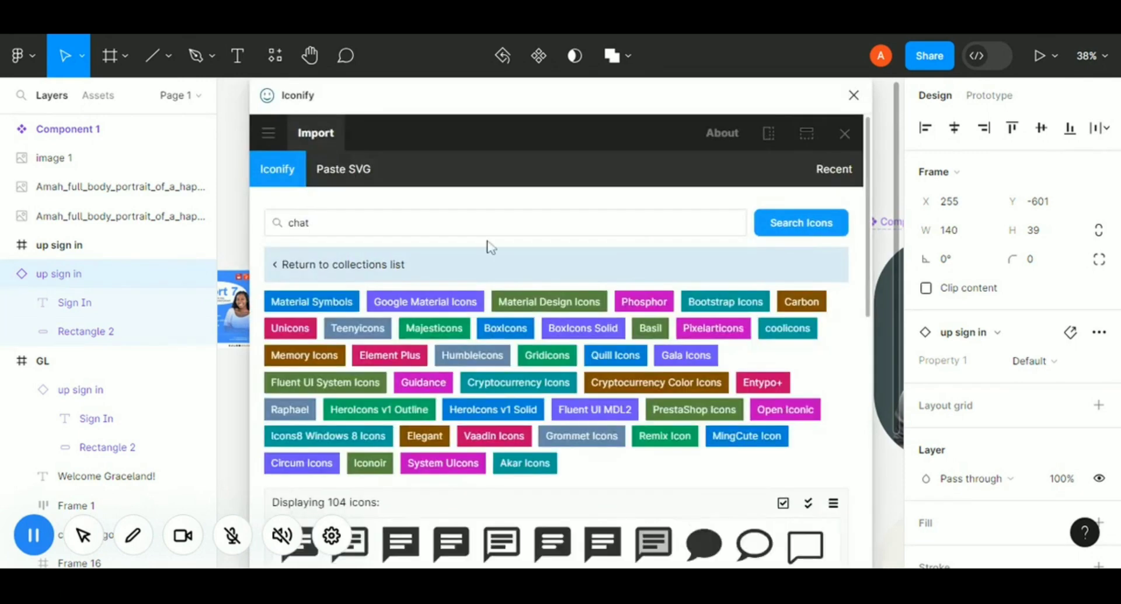
pyautogui.doubleClick(300, 223)
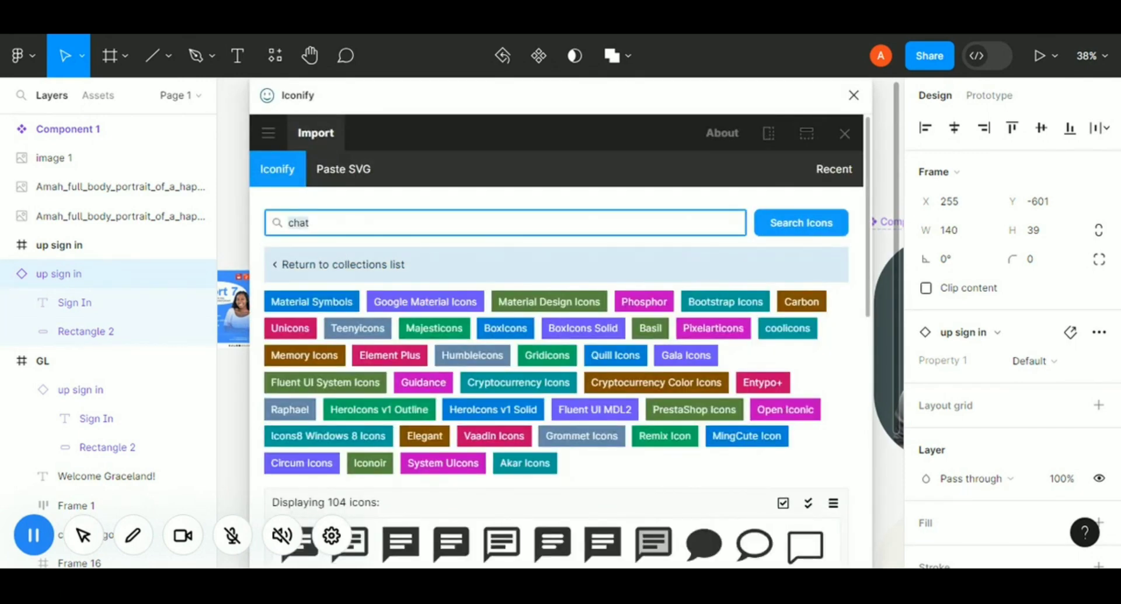
pyautogui.write('dashboard')
pyautogui.press('Return')
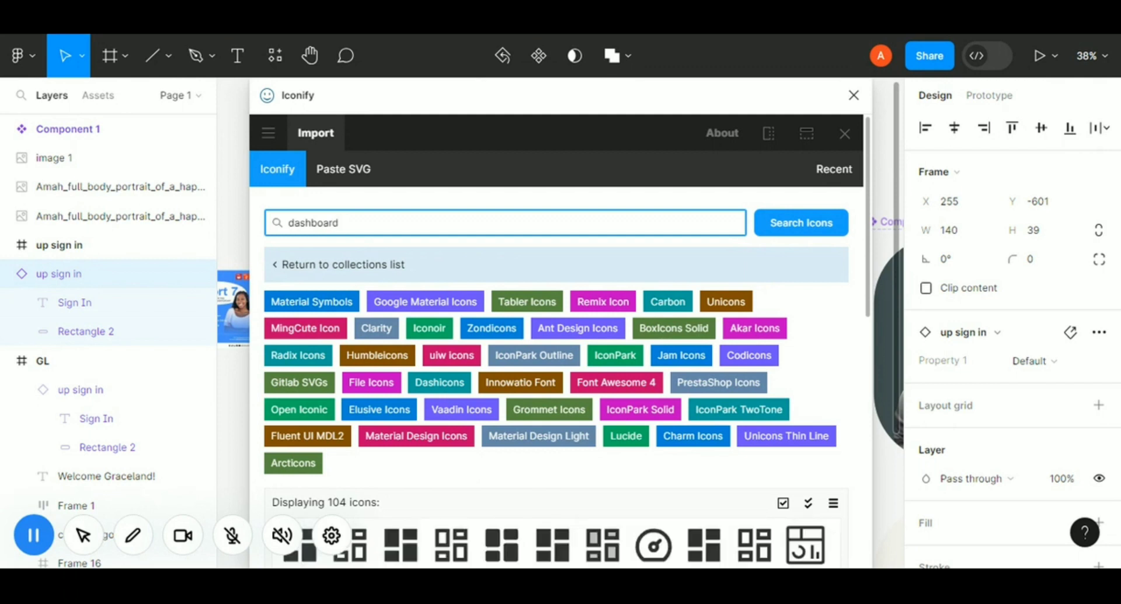
# Import the ic:baseline-dashboard icon from Google Material Icons and close the plugin.
pyautogui.scroll(-3, 414, 390)
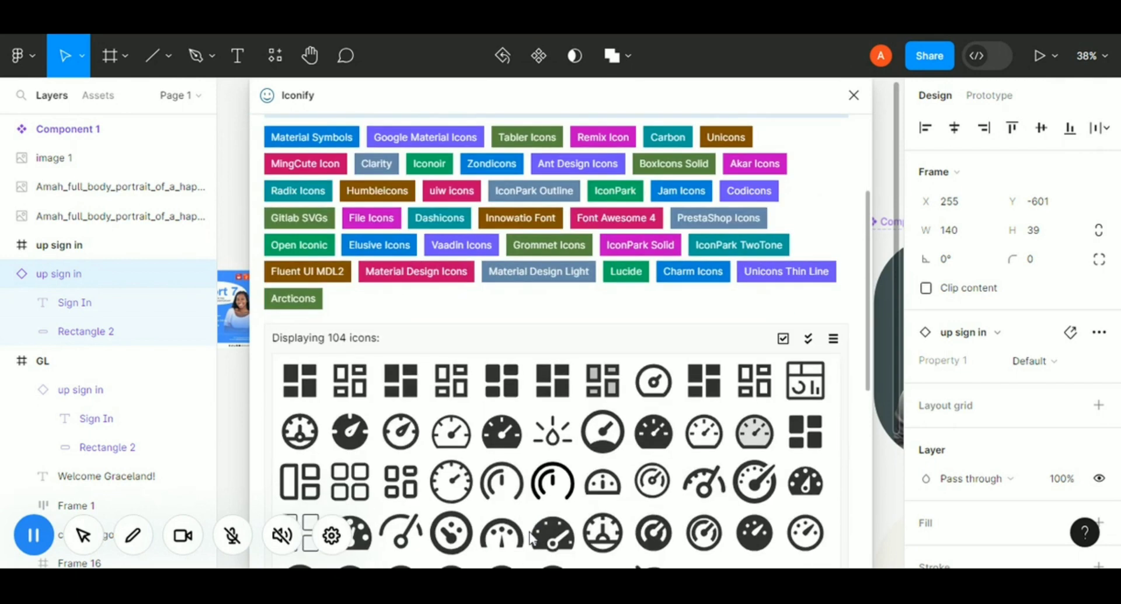
pyautogui.click(408, 385)
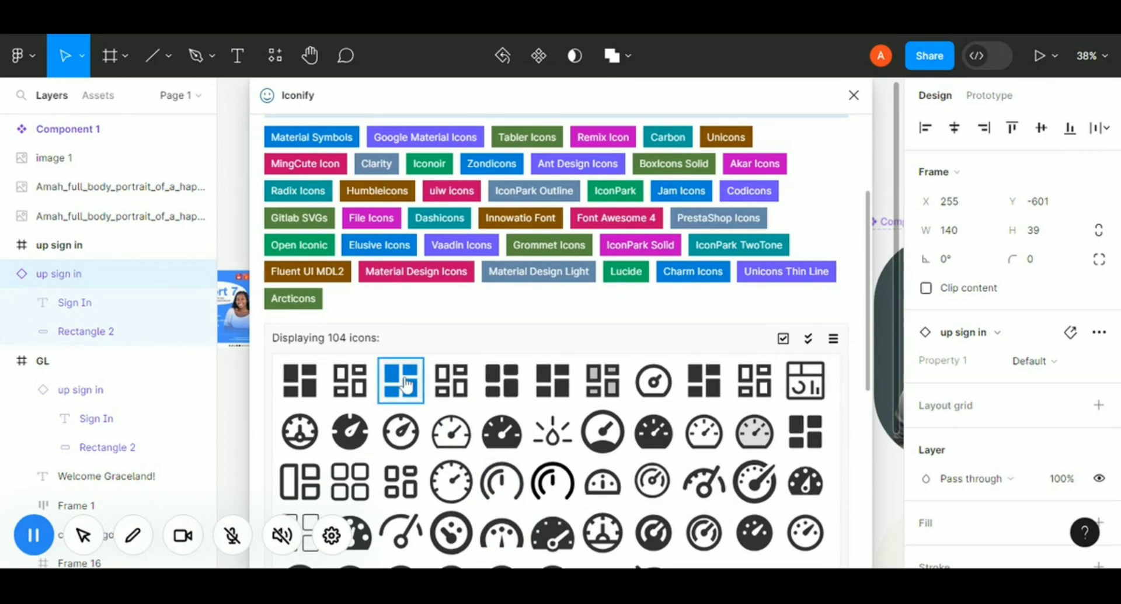
pyautogui.click(591, 433)
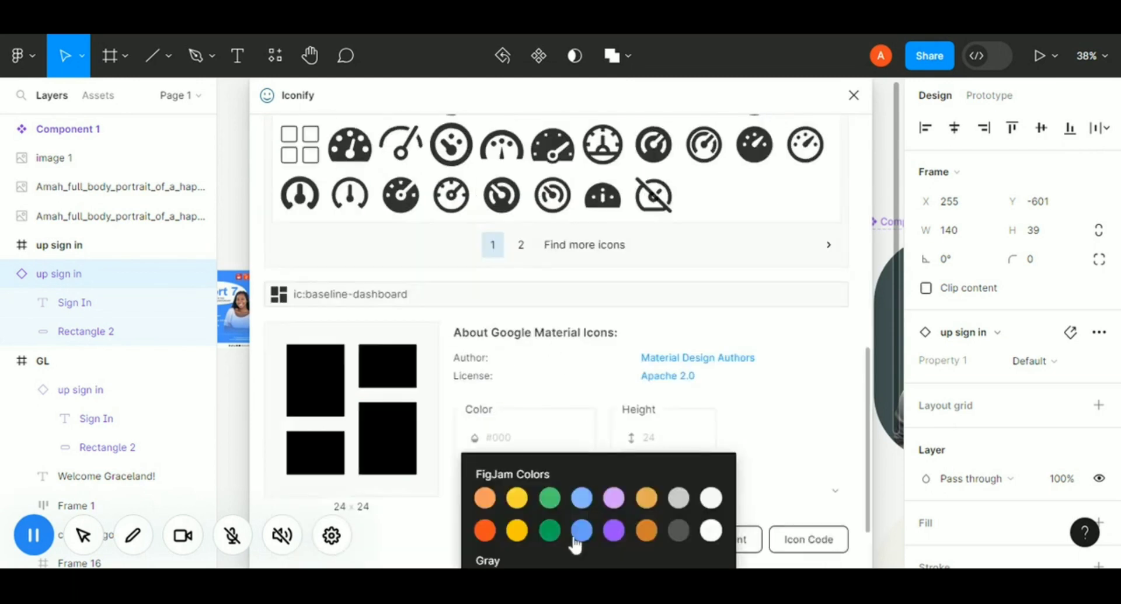
pyautogui.click(724, 435)
pyautogui.click(595, 536)
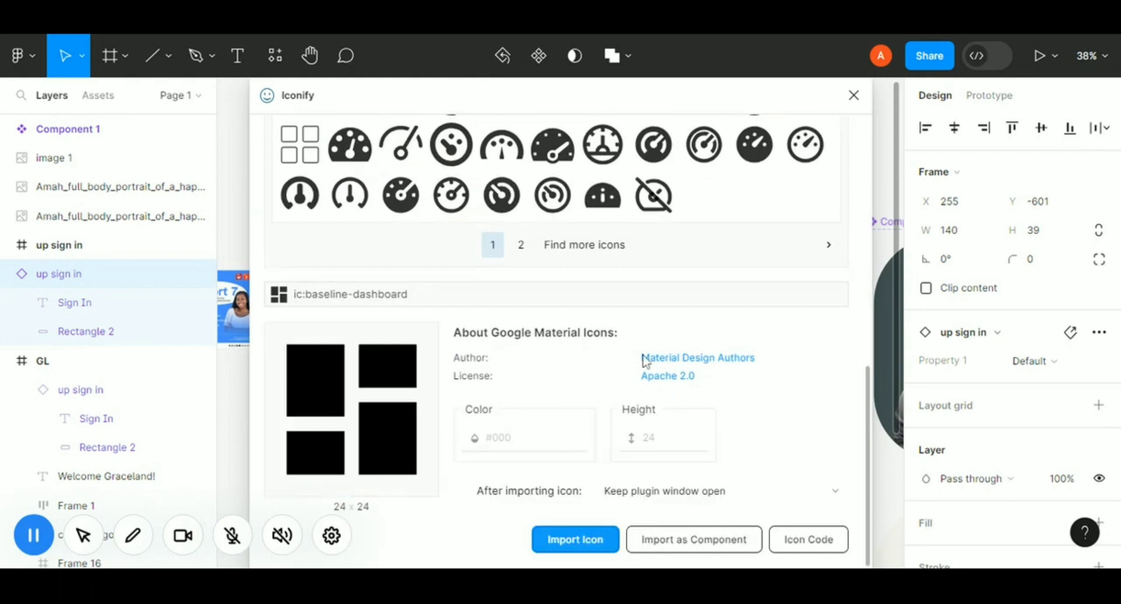
pyautogui.click(853, 95)
# Bring the dashboard icon to the front and set its color to FFFFFF.
pyautogui.rightClick(610, 120)
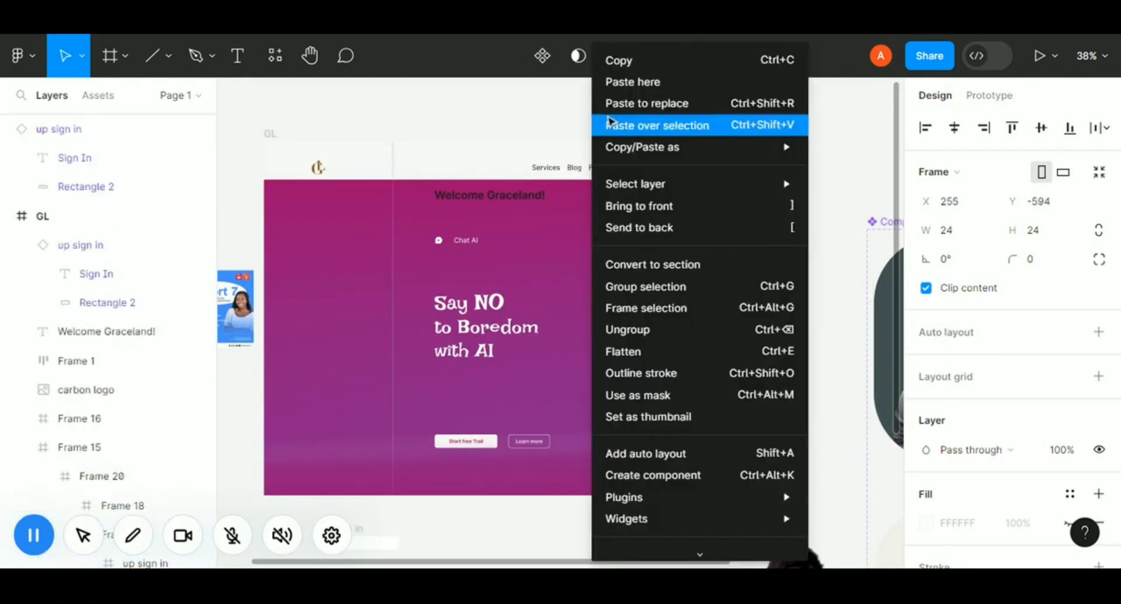
pyautogui.click(647, 209)
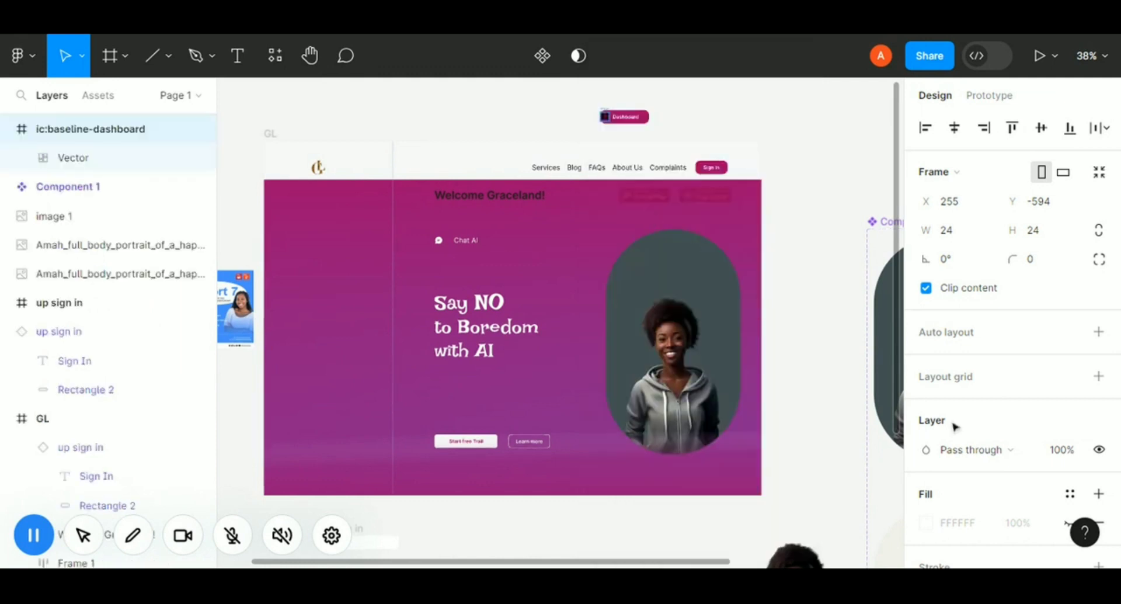
pyautogui.scroll(-4, 961, 408)
pyautogui.click(961, 398)
pyautogui.write('f')
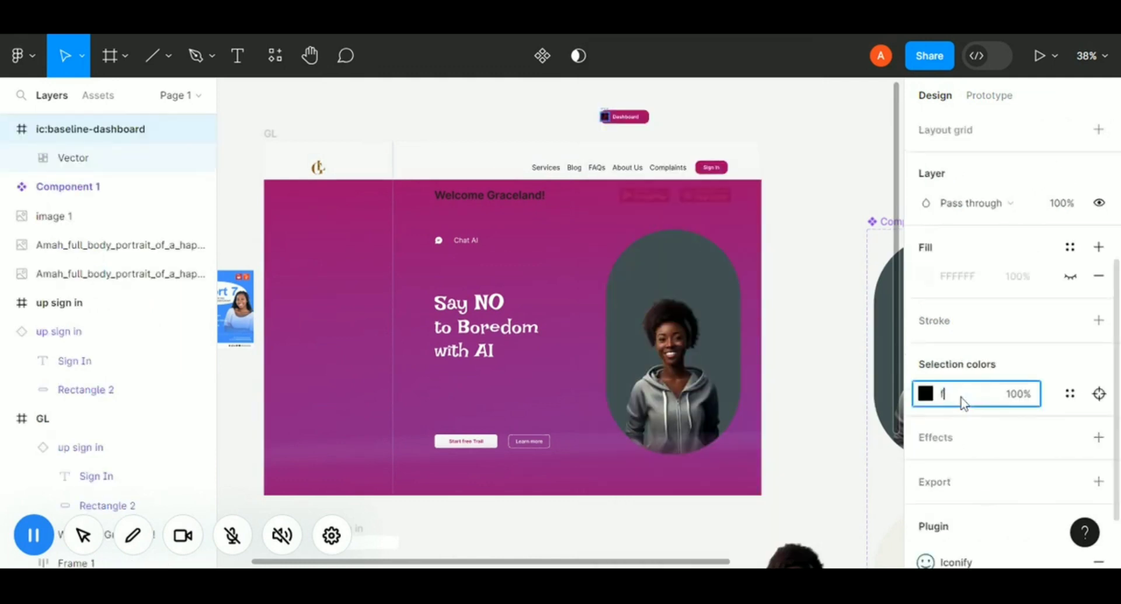
pyautogui.write('fffff')
pyautogui.press('Return')
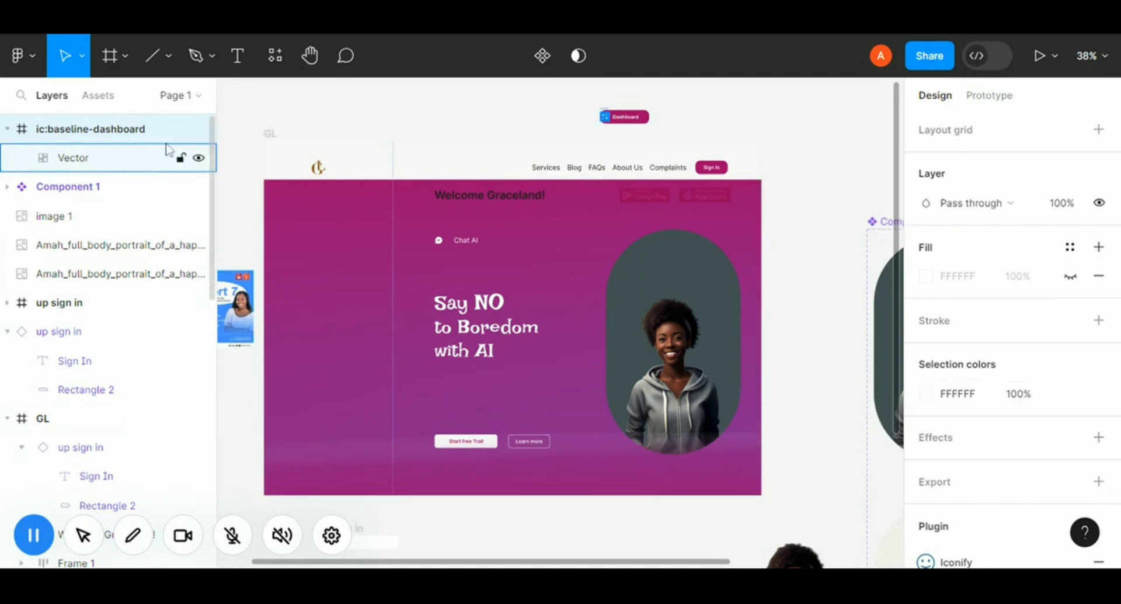
# Place the icon beside the Dashboard label and detach the button instance.
pyautogui.click(630, 121)
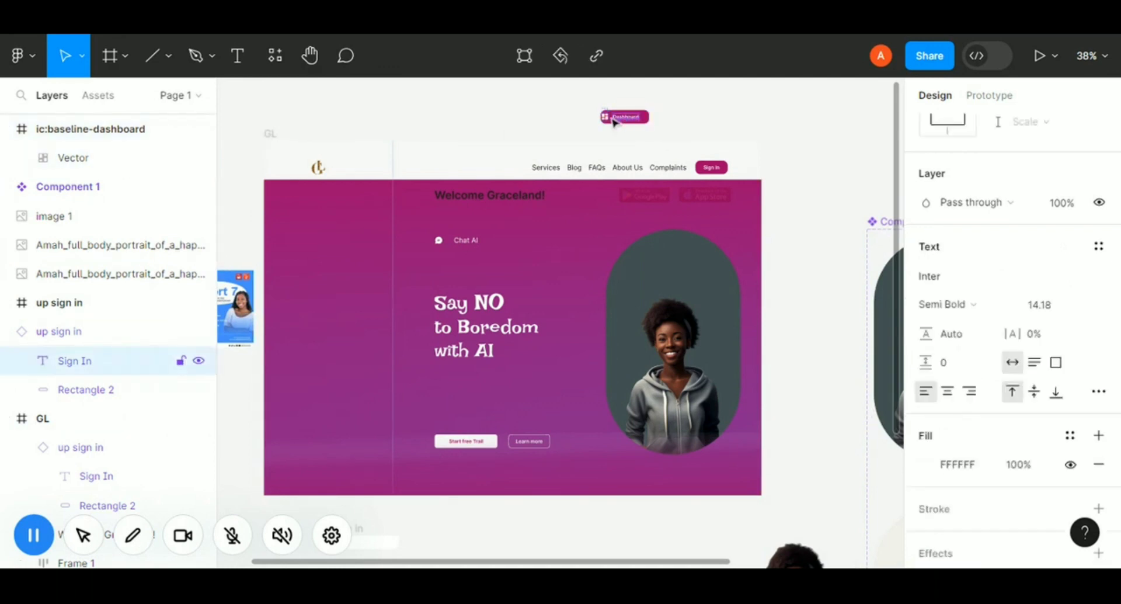
pyautogui.click(606, 121)
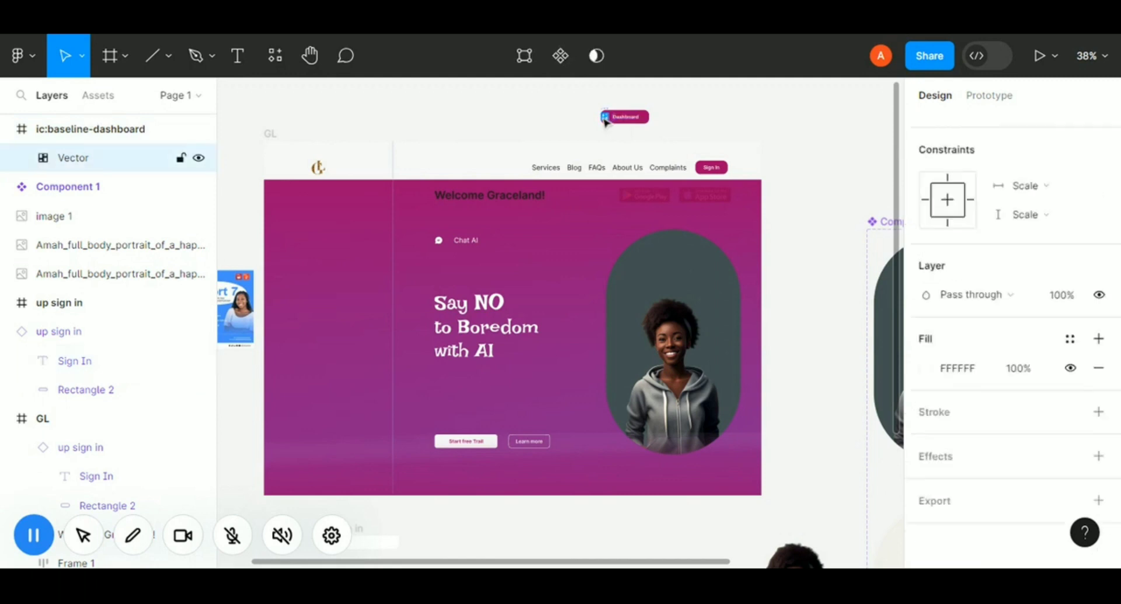
pyautogui.click(628, 122)
pyautogui.keyDown('shift'); pyautogui.click(628, 120); pyautogui.keyUp('shift')
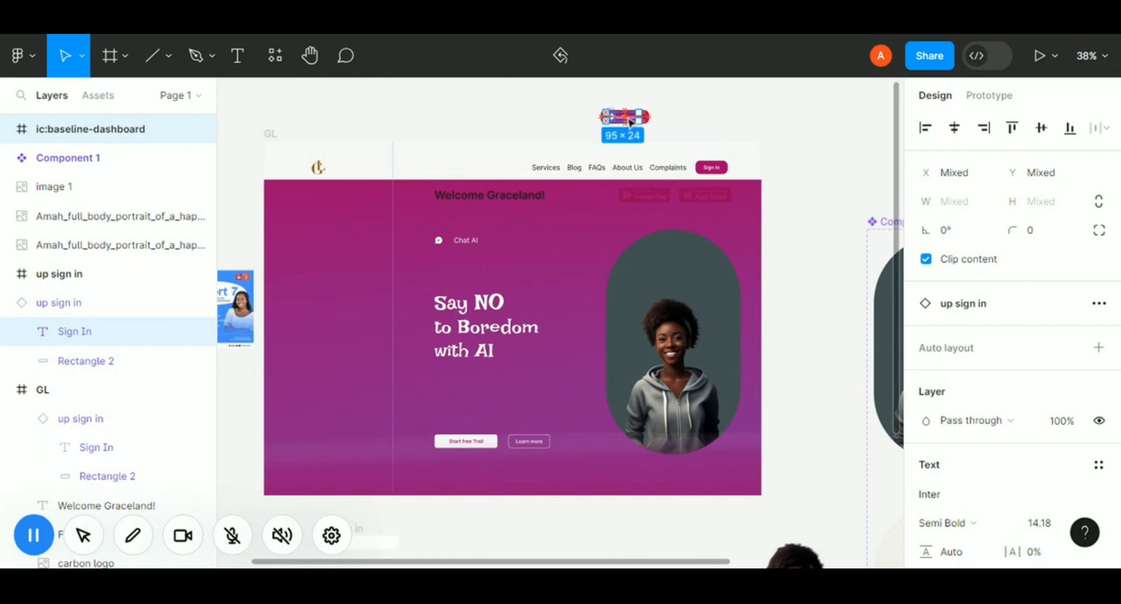
pyautogui.click(700, 113)
pyautogui.click(623, 117)
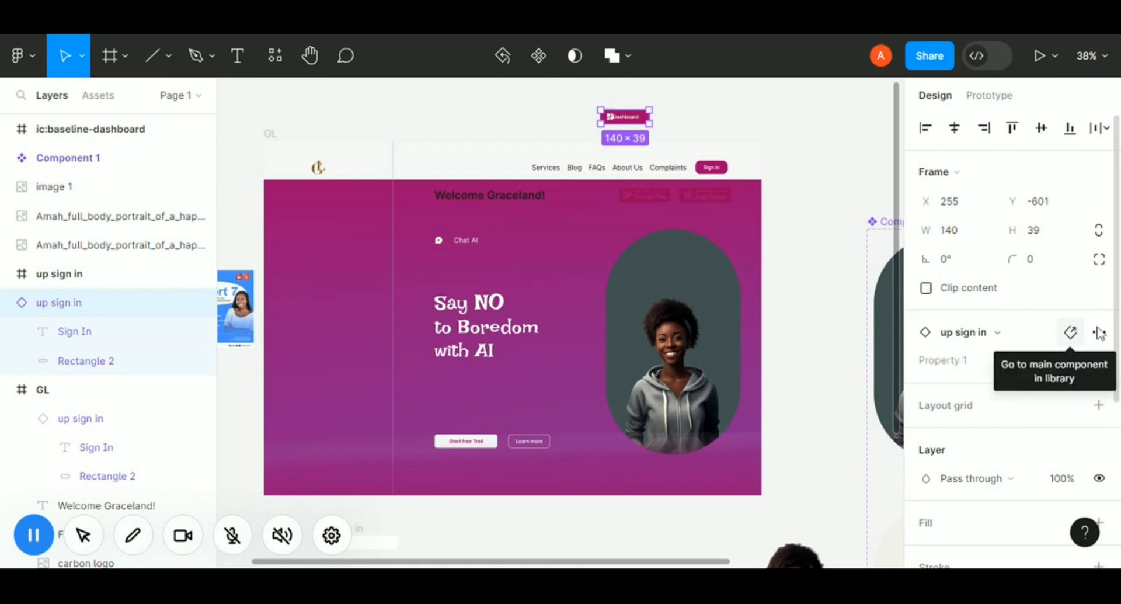
pyautogui.click(1101, 333)
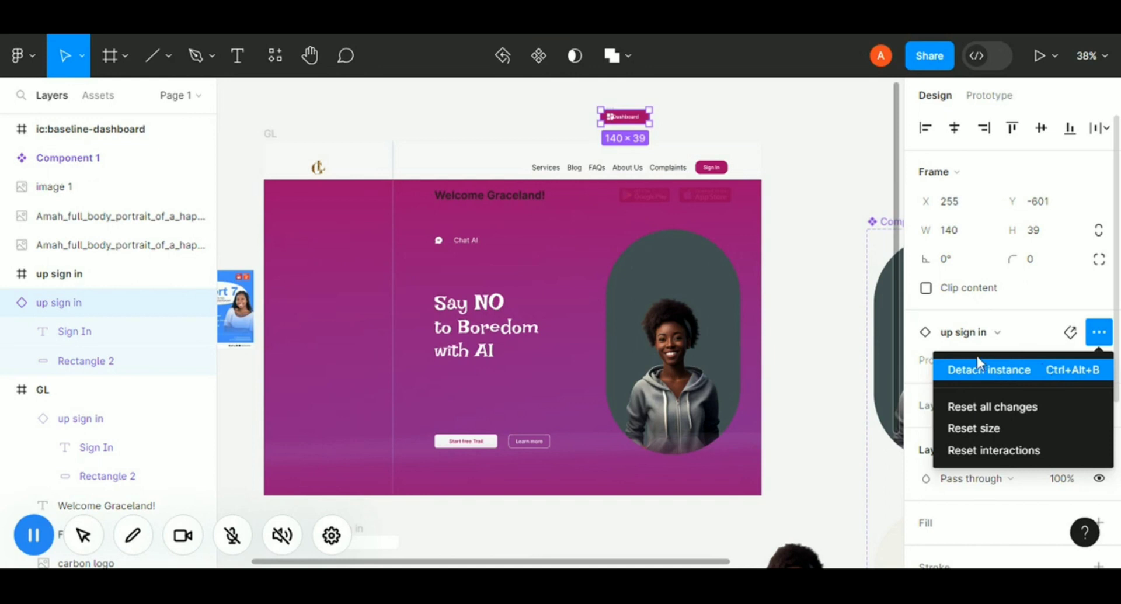
pyautogui.click(953, 374)
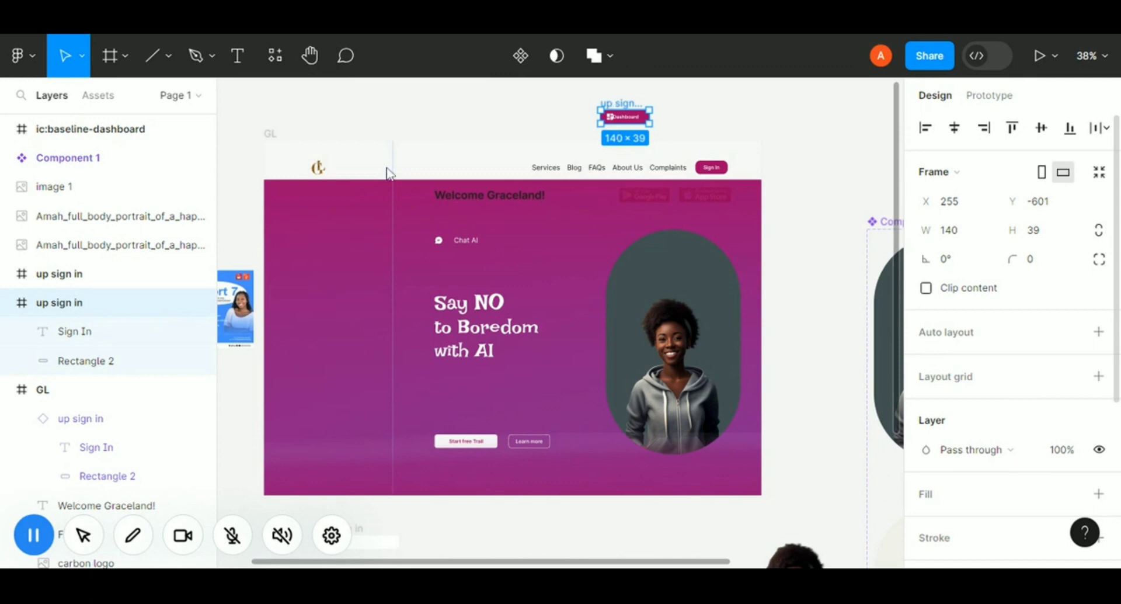
# Wrap the icon and label in a horizontal auto layout frame with centered alignment.
pyautogui.press('Return')
pyautogui.hotkey('shift', 'a')
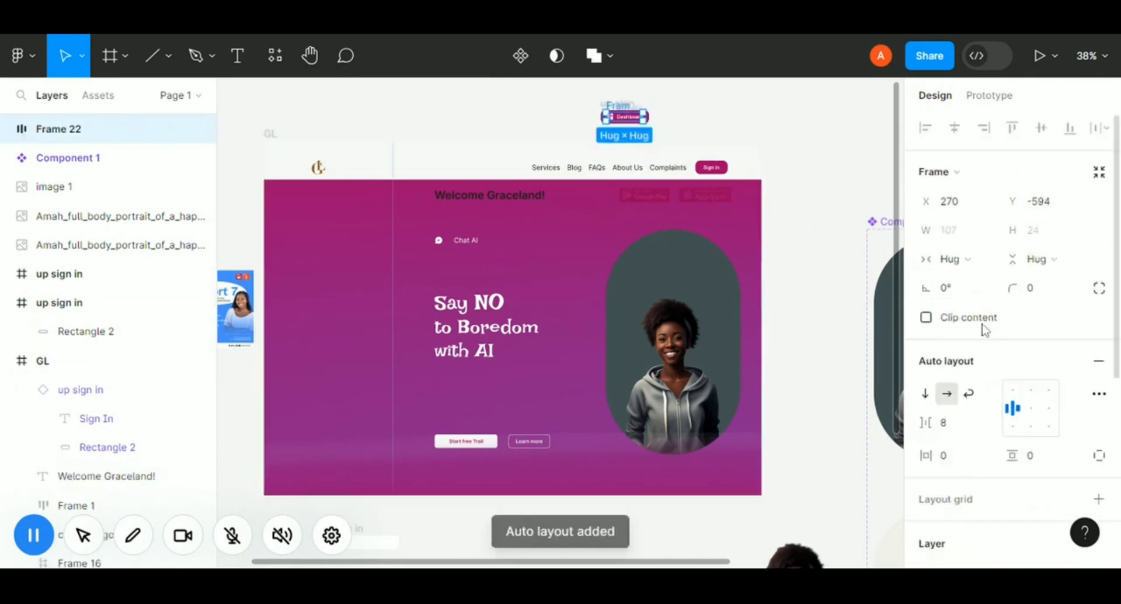
pyautogui.click(1031, 410)
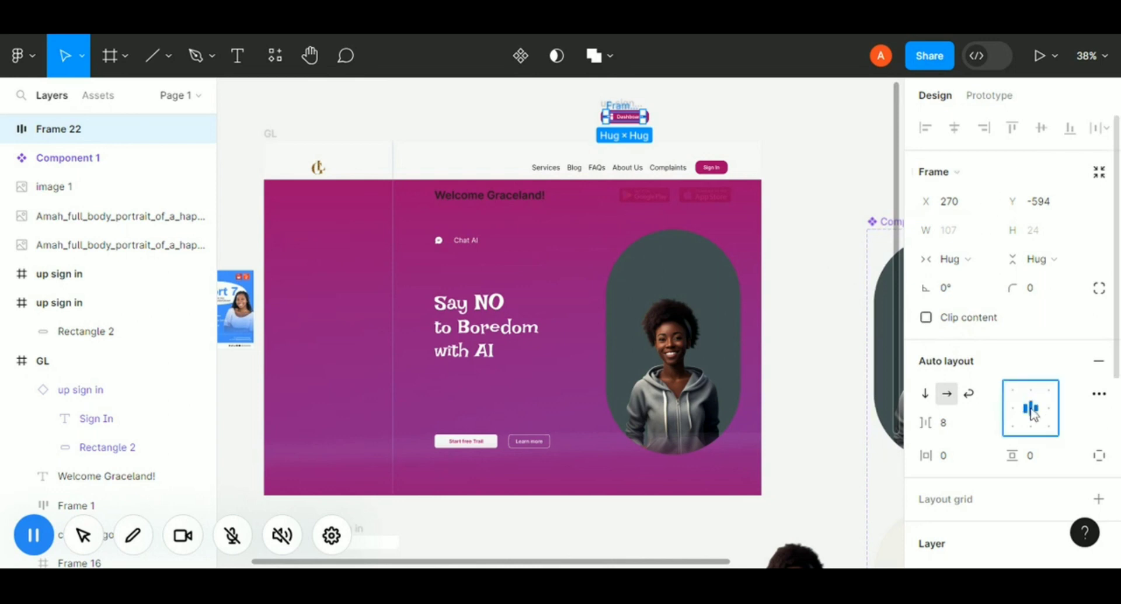
# Move the Dashboard button into the hero's left panel and set its fill to AEAEAE.
pyautogui.click(80, 137)
pyautogui.moveTo(625, 116); pyautogui.dragTo(313, 280)
pyautogui.scroll(-5, 951, 461)
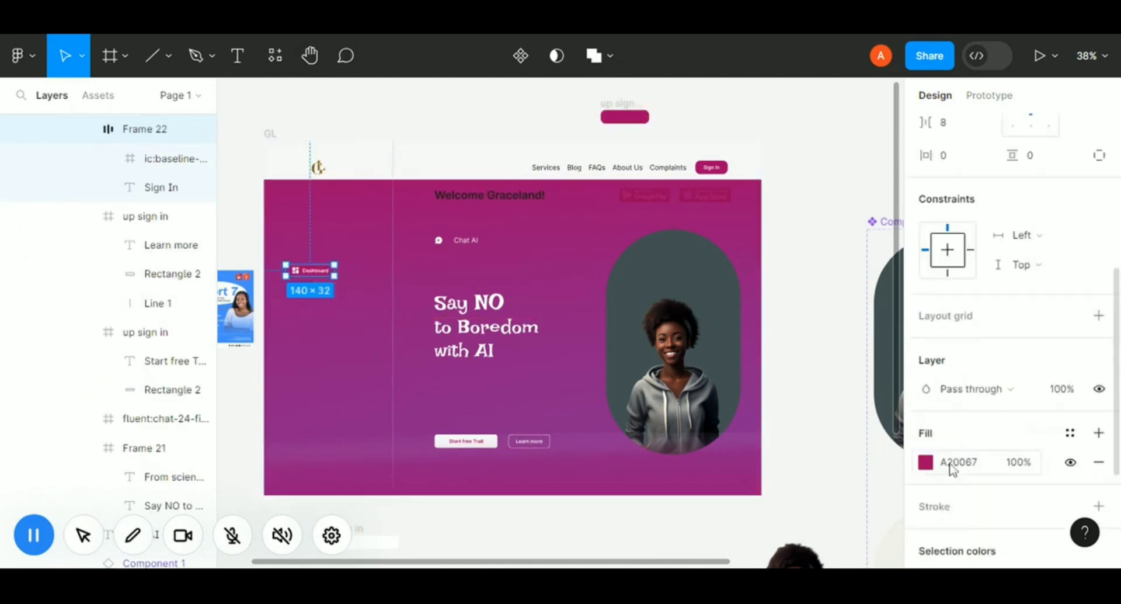
pyautogui.click(952, 464)
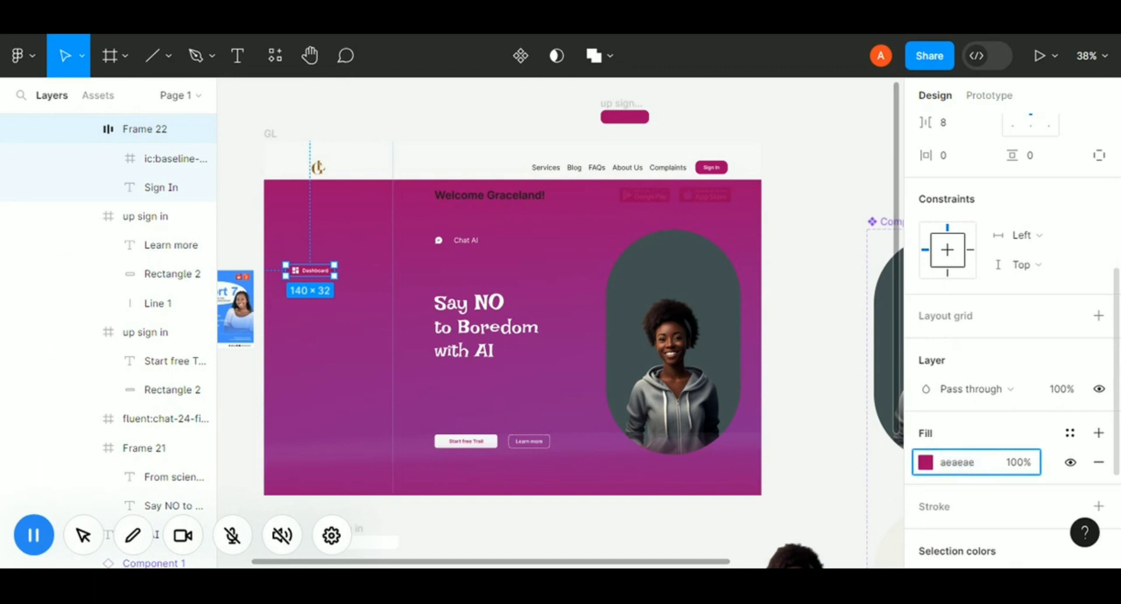
pyautogui.press('Return')
# Duplicate the Dashboard button, nudge the copy just below it, and remove the copy's fill.
pyautogui.click(310, 270)
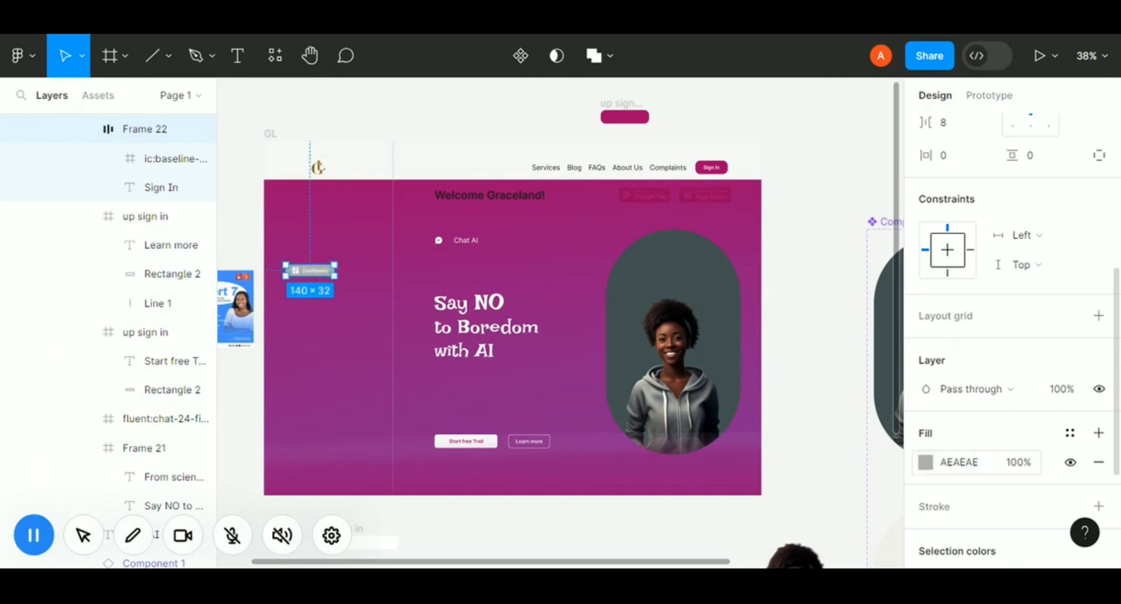
pyautogui.hotkey('ctrl', 'd')
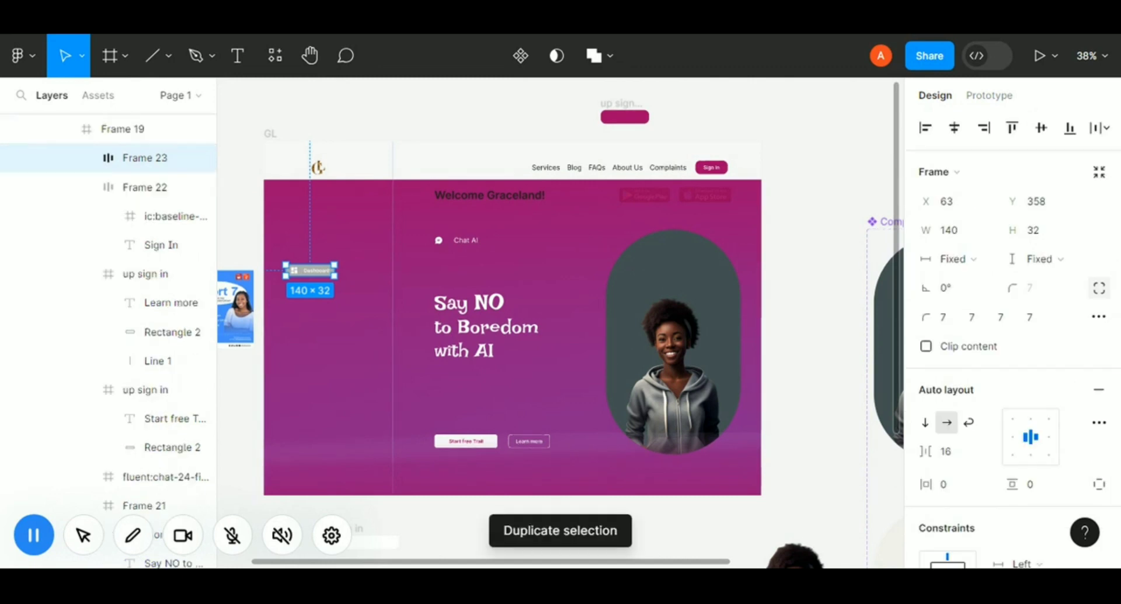
pyautogui.press('Down')
pyautogui.press('Down')
pyautogui.press('Down')
pyautogui.press('Down')
pyautogui.press('Down')
pyautogui.press('Down')
pyautogui.press('Down')
pyautogui.press('Down')
pyautogui.press('Down')
pyautogui.press('Down')
pyautogui.press('Down')
pyautogui.press('Down')
pyautogui.press('Down')
pyautogui.press('Down')
pyautogui.press('Down')
pyautogui.press('Down')
pyautogui.press('Down')
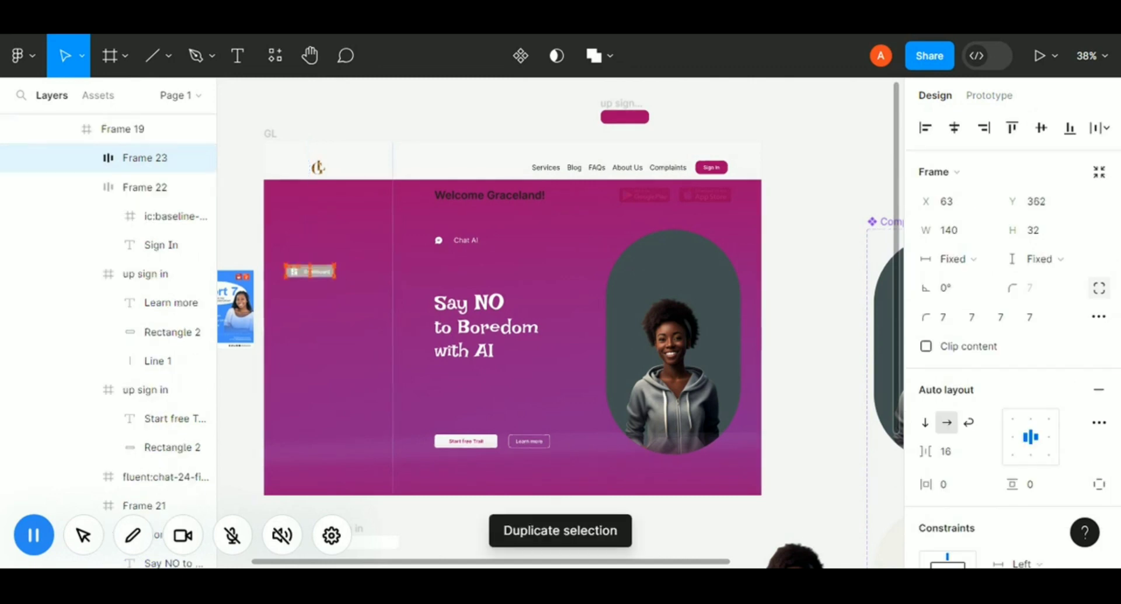
pyautogui.press('Down')
pyautogui.press('Down')
pyautogui.press('Down')
pyautogui.press('Down')
pyautogui.press('Down')
pyautogui.press('Down')
pyautogui.press('Down')
pyautogui.press('Down')
pyautogui.press('Down')
pyautogui.press('Down')
pyautogui.press('Down')
pyautogui.press('Down')
pyautogui.press('Down')
pyautogui.press('Down')
pyautogui.press('Down')
pyautogui.press('Down')
pyautogui.press('Down')
pyautogui.press('Down')
pyautogui.press('Down')
pyautogui.press('Down')
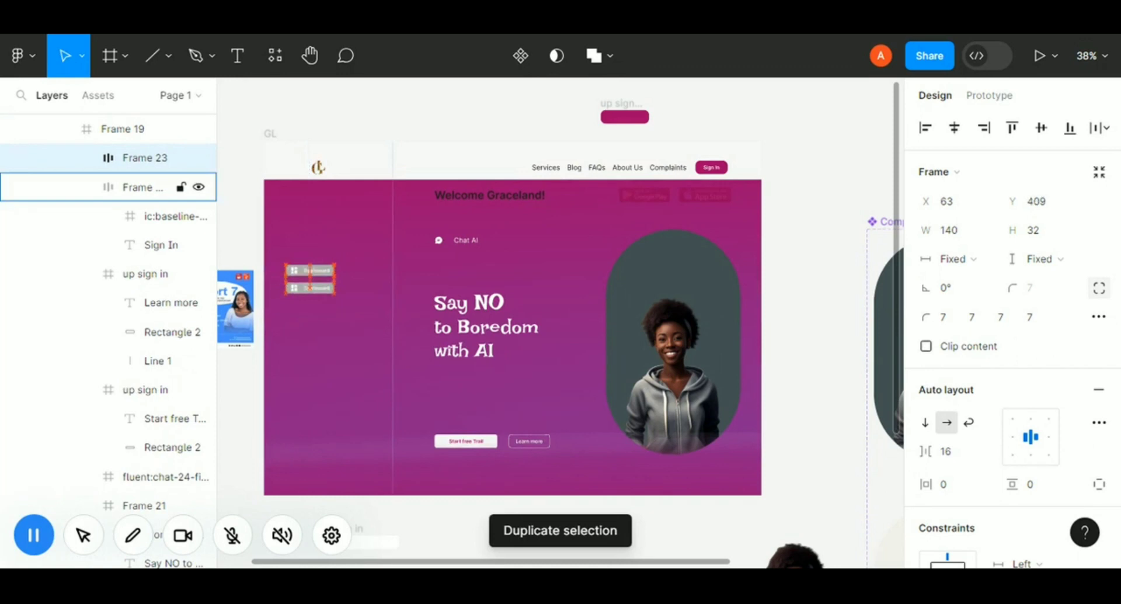
pyautogui.scroll(-5, 1102, 306)
pyautogui.click(1101, 301)
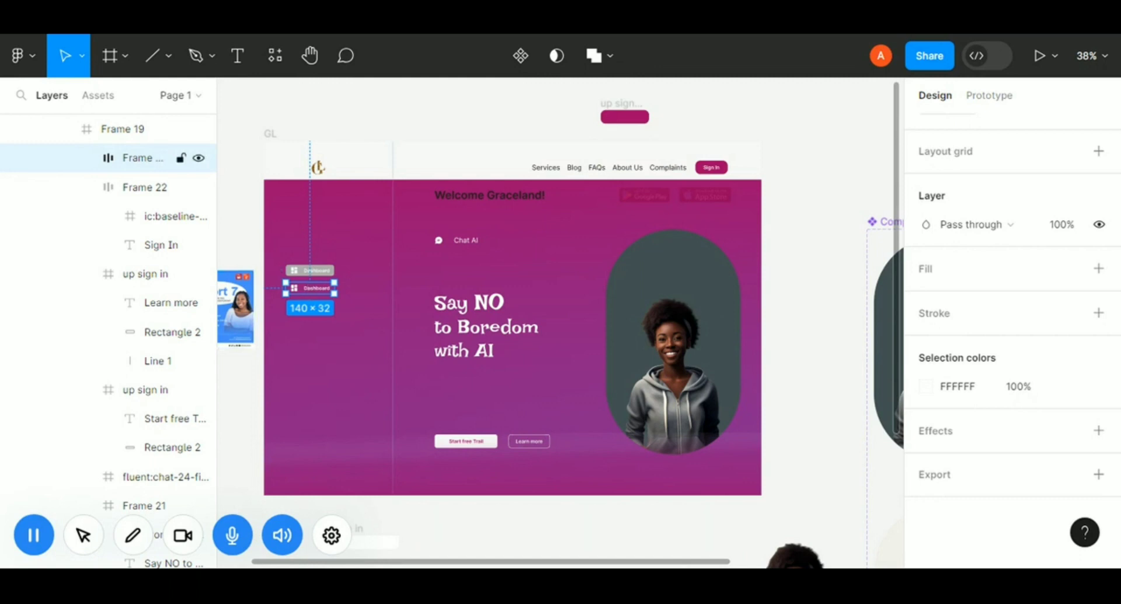
# Change the copied button's label to Activities.
pyautogui.doubleClick(317, 288)
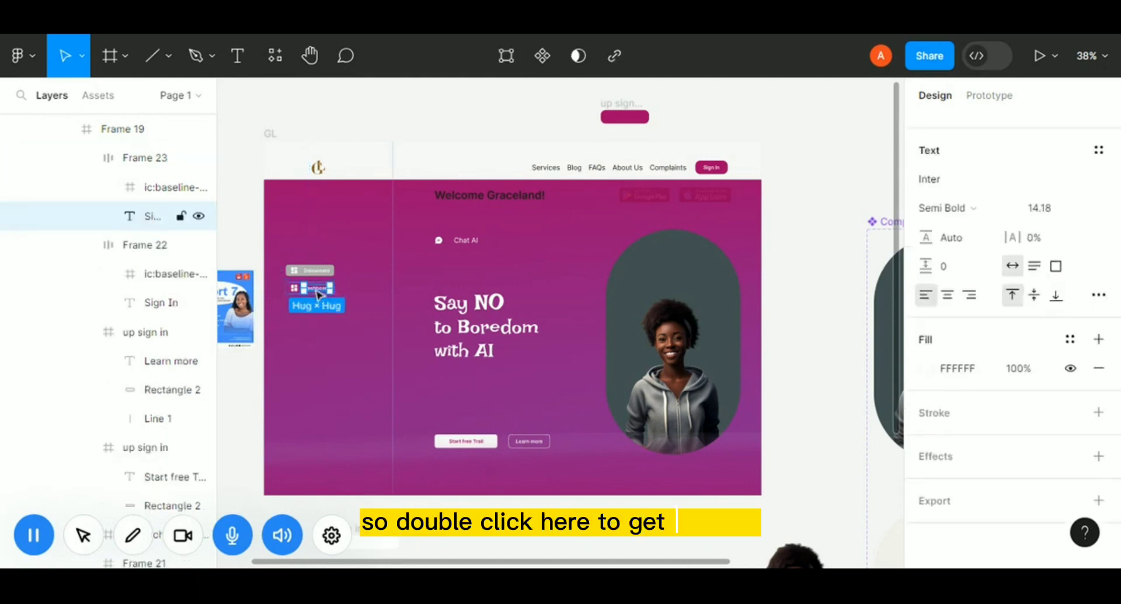
pyautogui.doubleClick(317, 290)
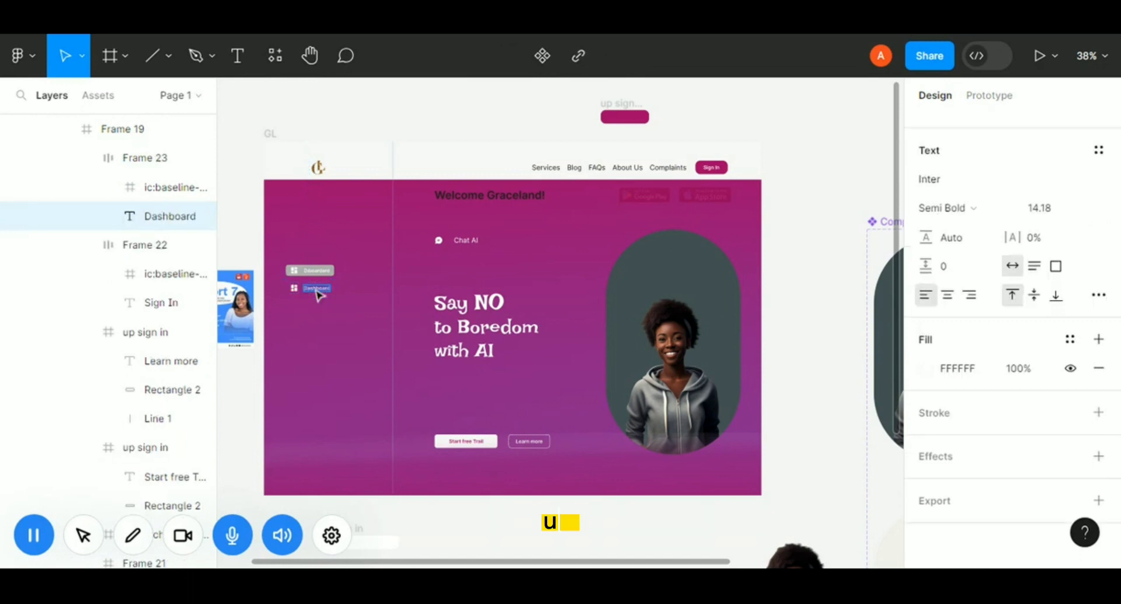
pyautogui.write('Activites')
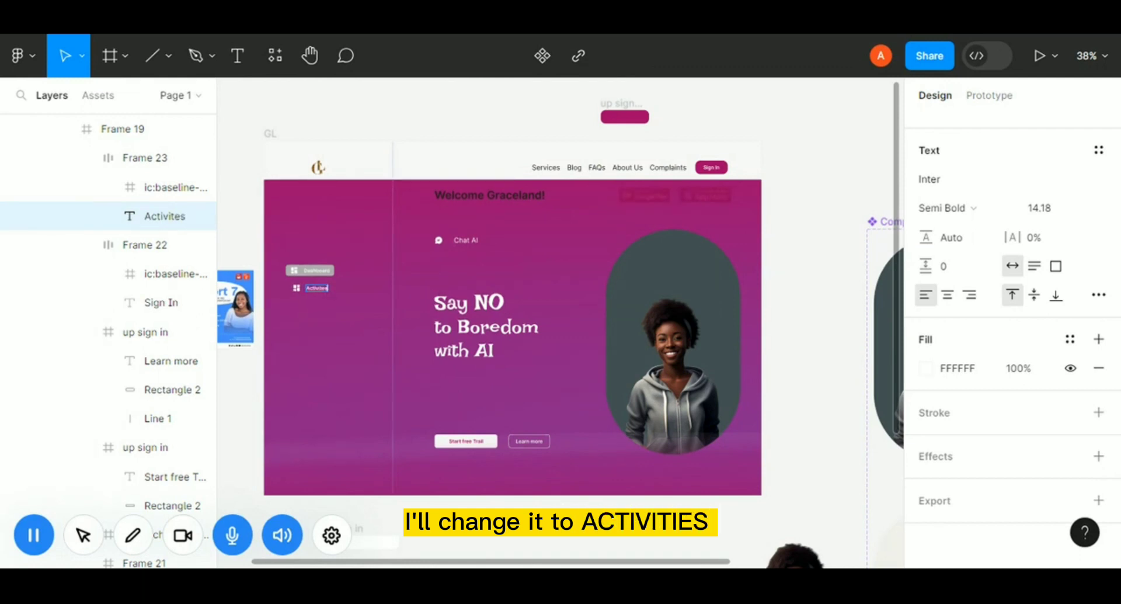
pyautogui.press('BackSpace')
pyautogui.write('ie')
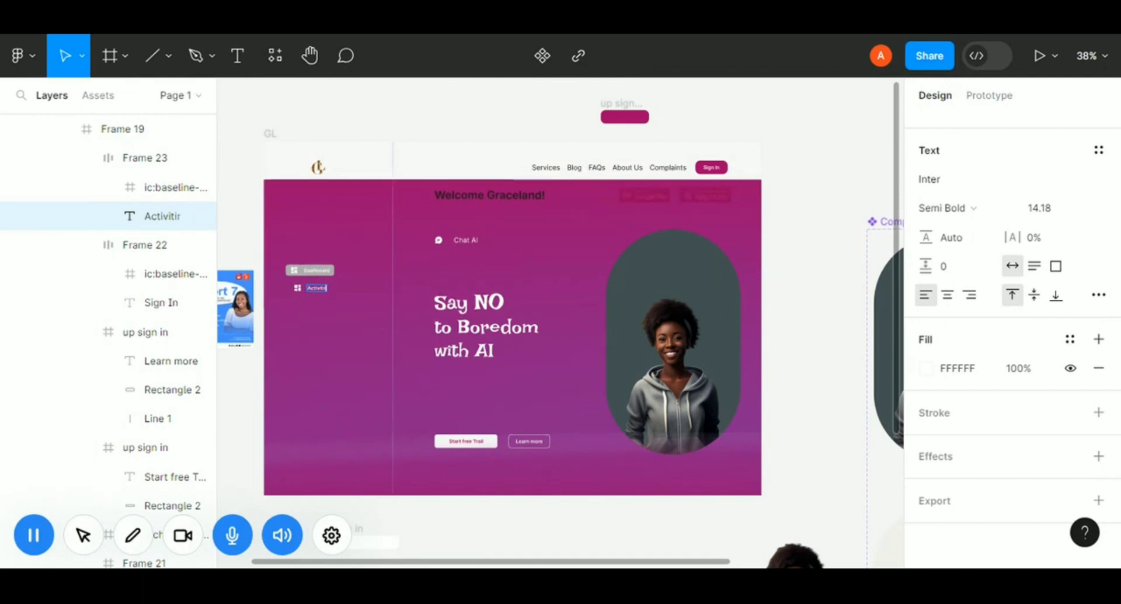
pyautogui.write('es')
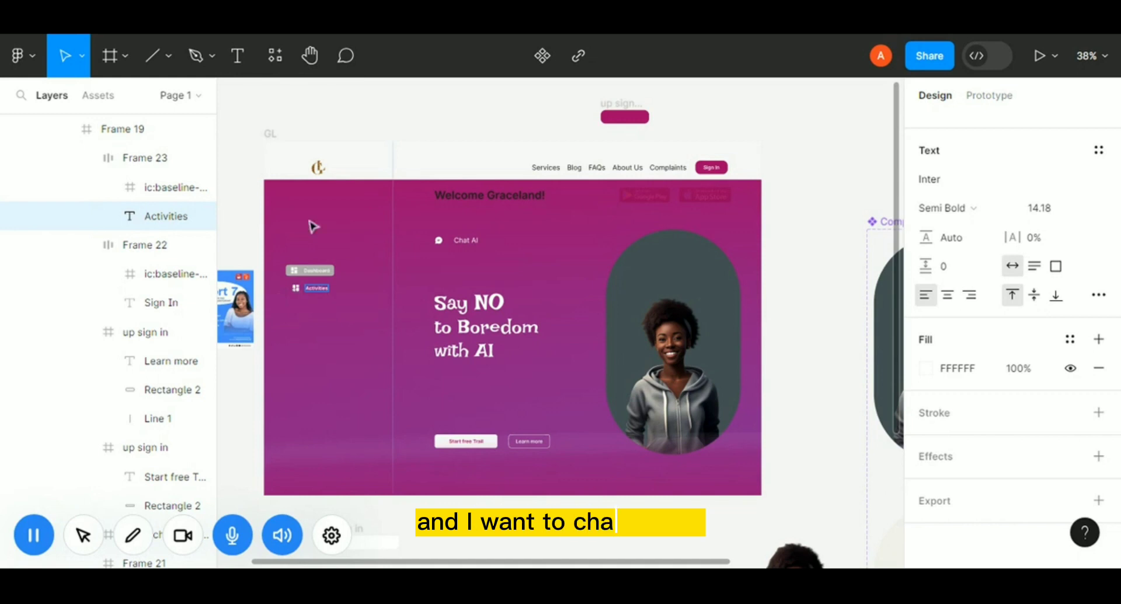
# Open the Iconify plugin and search its icons for activities.
pyautogui.click(272, 55)
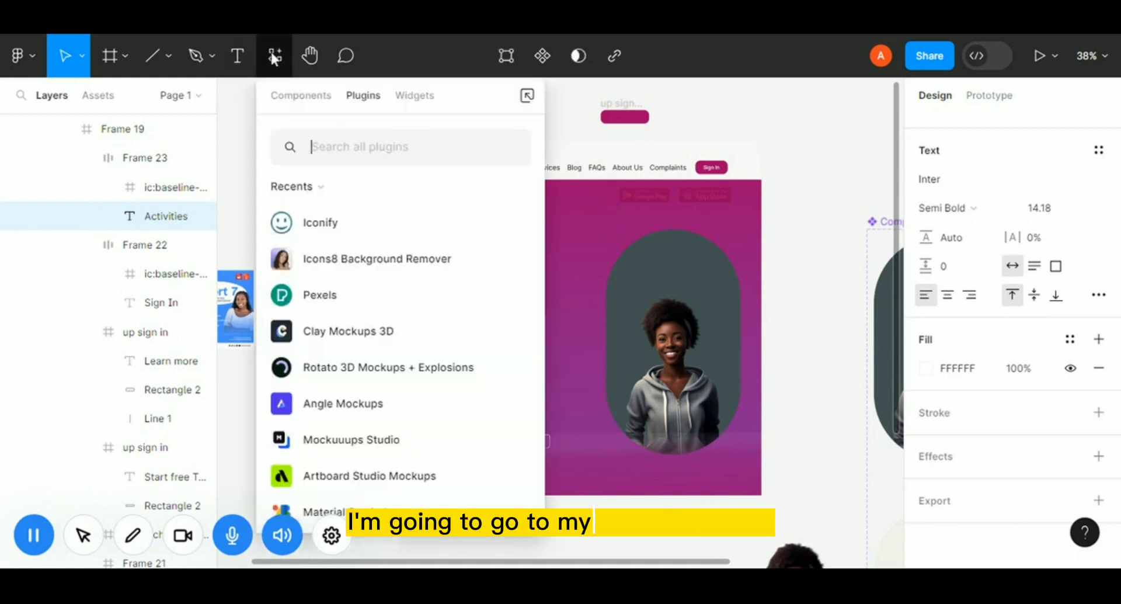
pyautogui.click(515, 225)
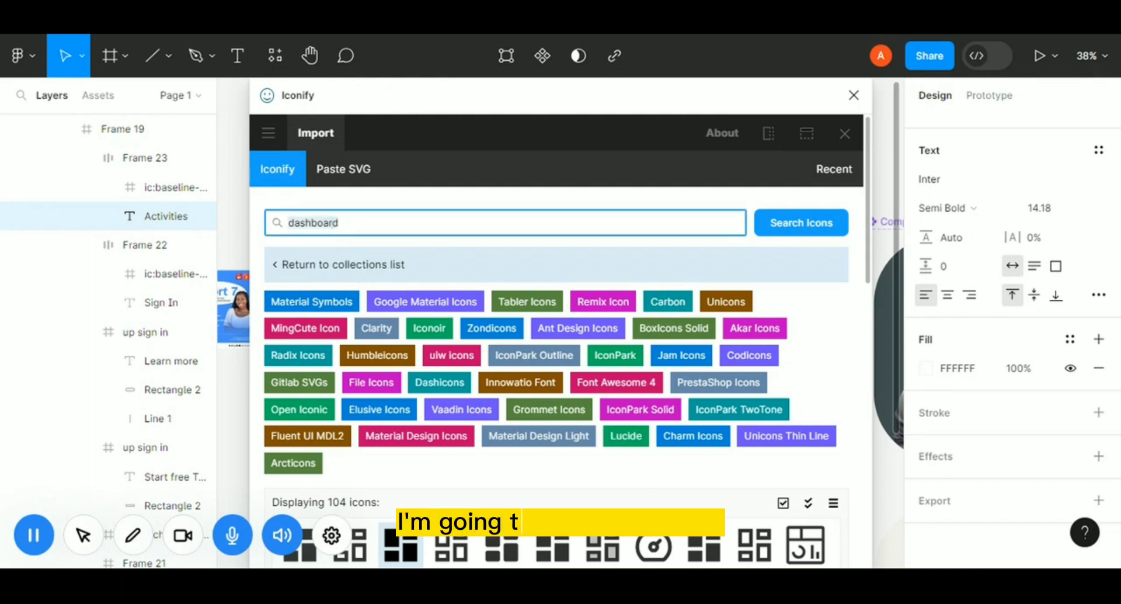
pyautogui.write('activ')
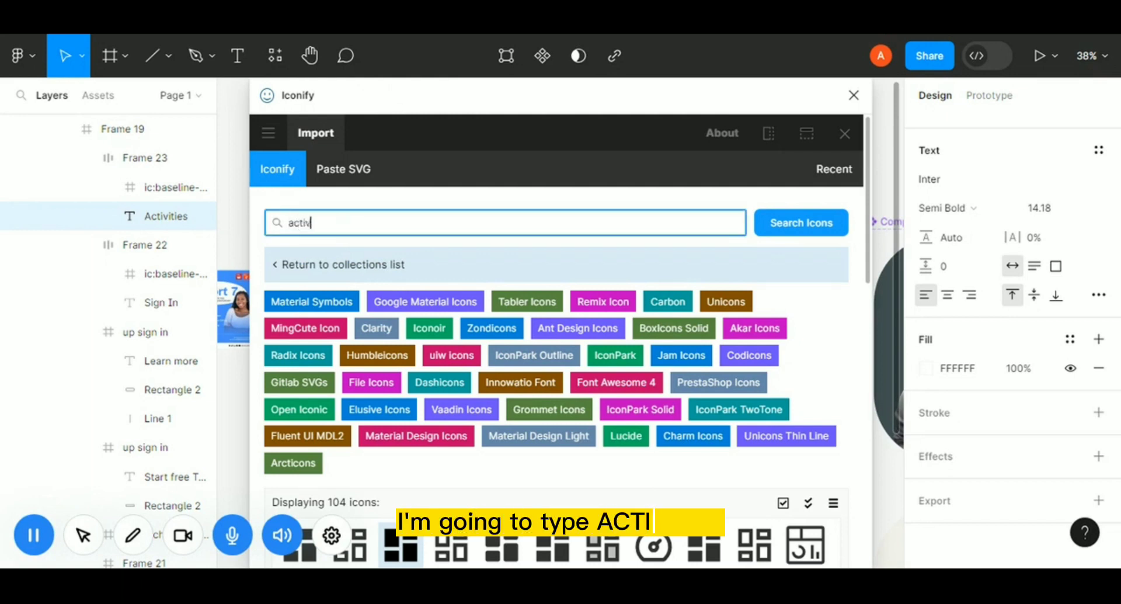
pyautogui.write('ities')
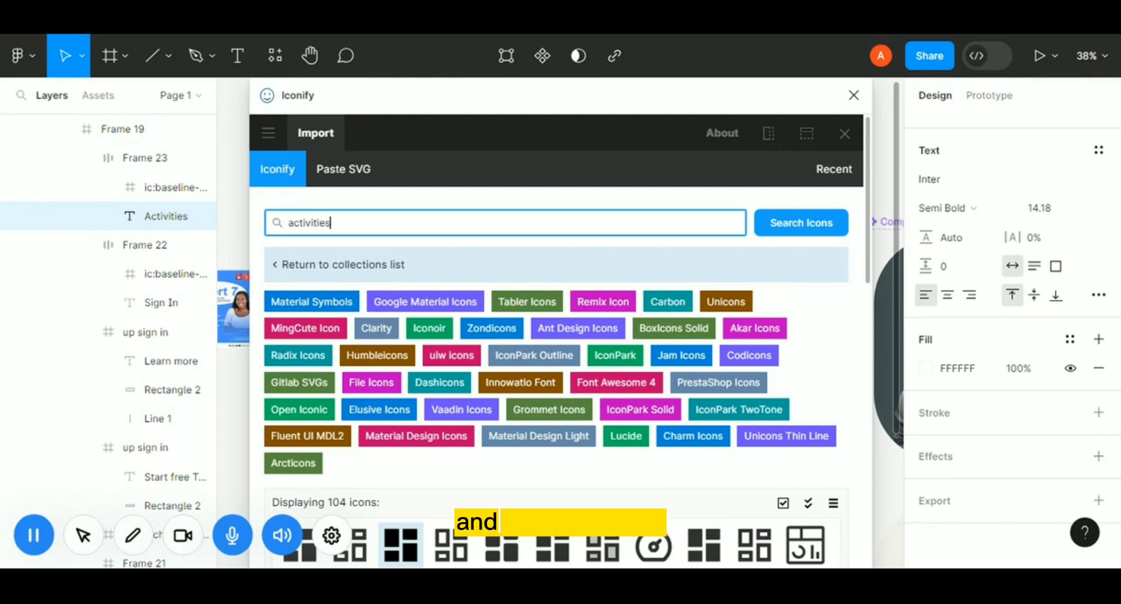
pyautogui.press('Return')
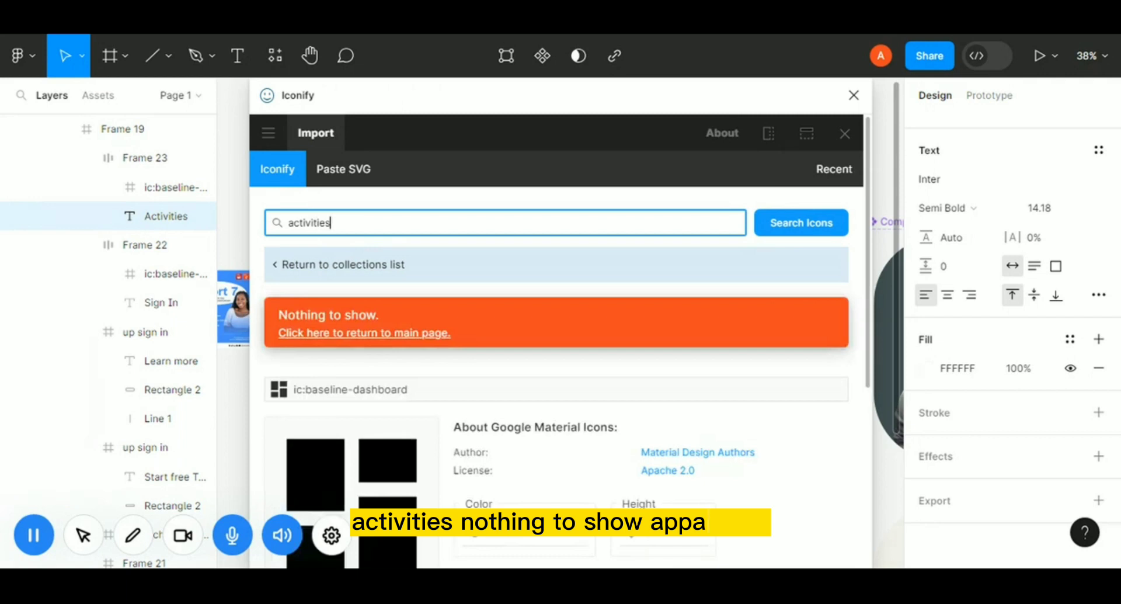
pyautogui.scroll(-5, 461, 420)
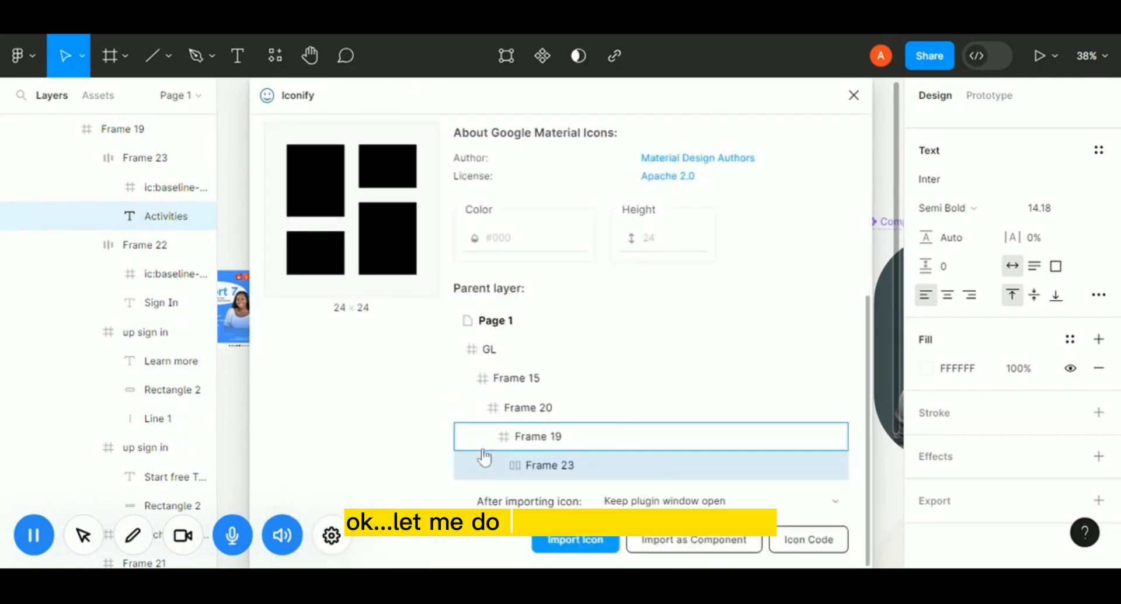
pyautogui.scroll(5, 473, 445)
# Search Iconify for schedule and import the calendar icon into the Activities button frame, then close the plugin.
pyautogui.hotkey('ctrl', 'a')
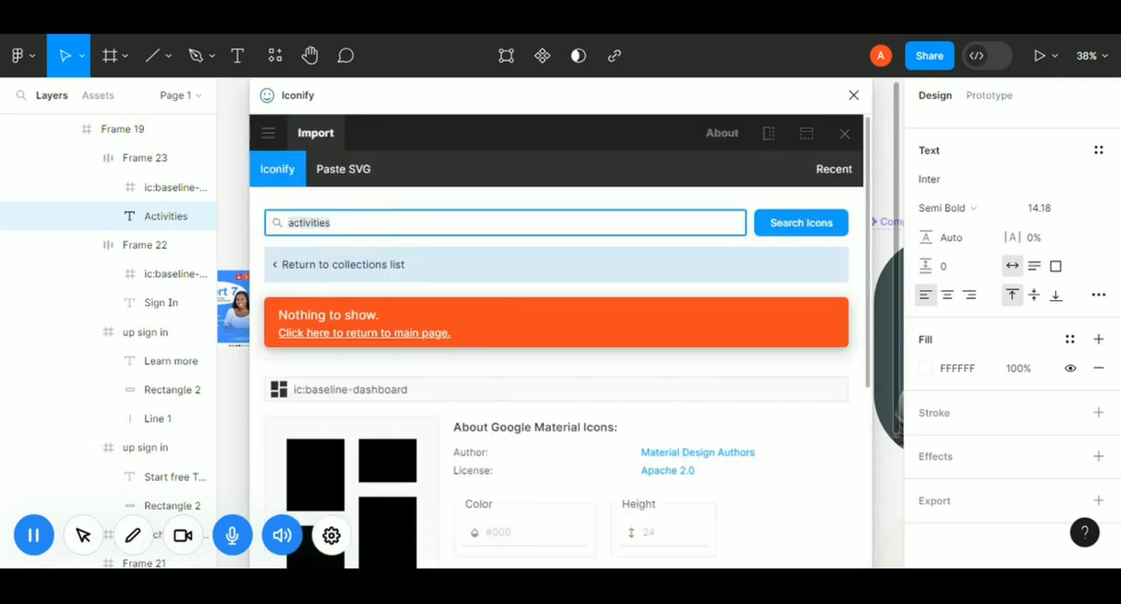
pyautogui.write('sch')
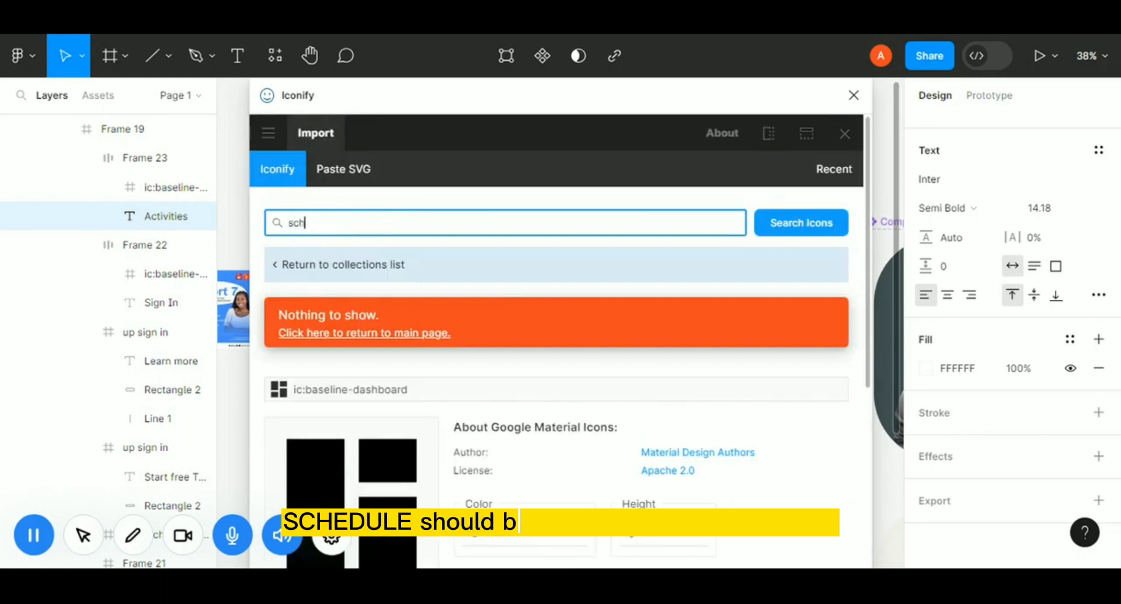
pyautogui.write('edule')
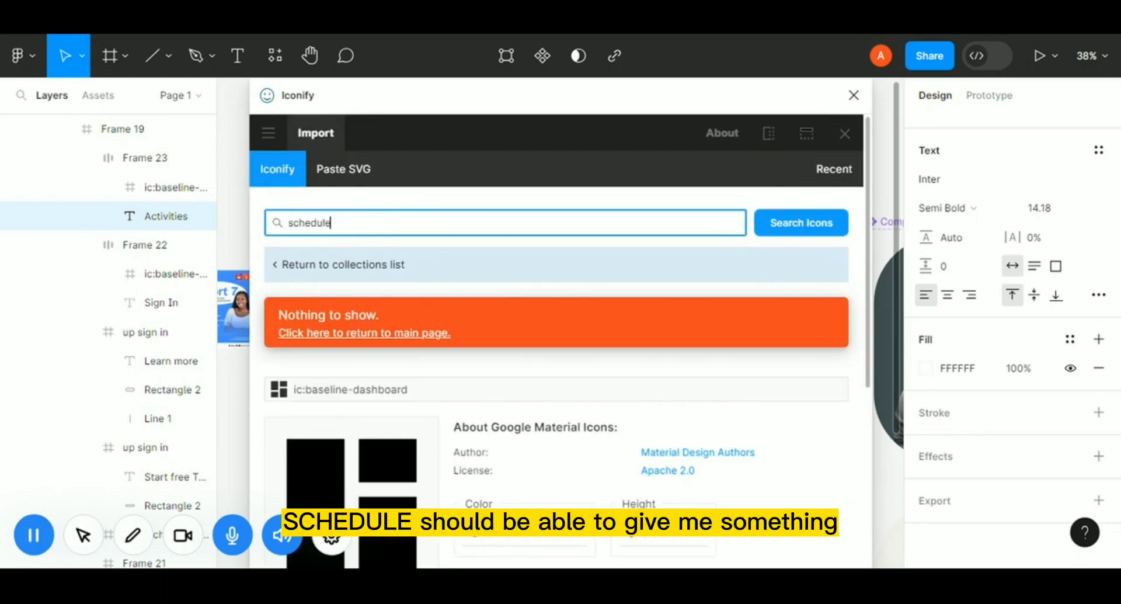
pyautogui.press('Return')
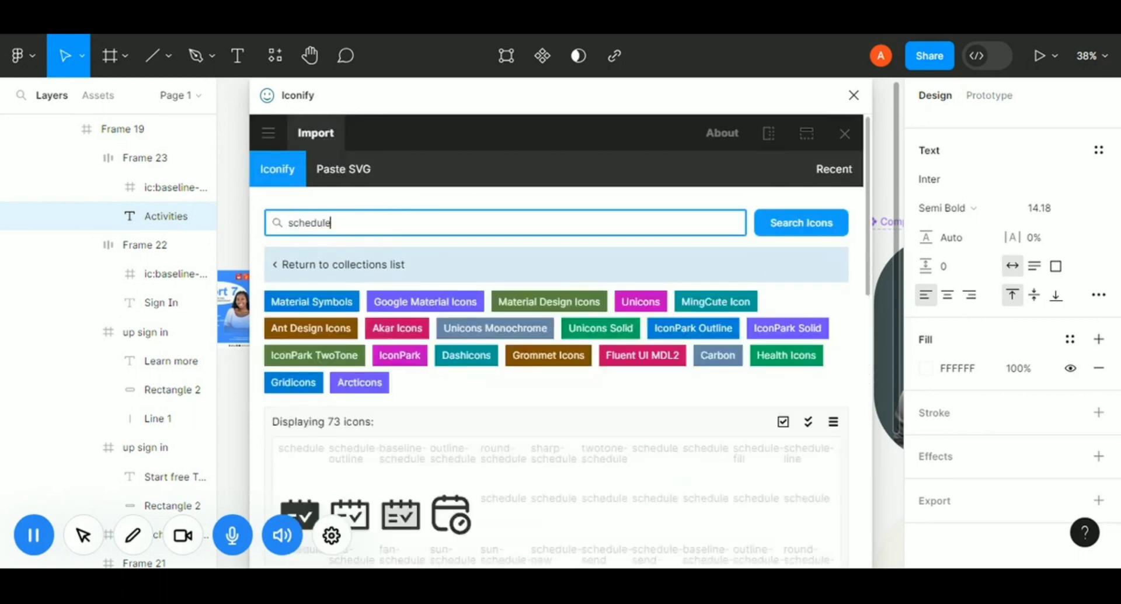
pyautogui.scroll(-4, 548, 459)
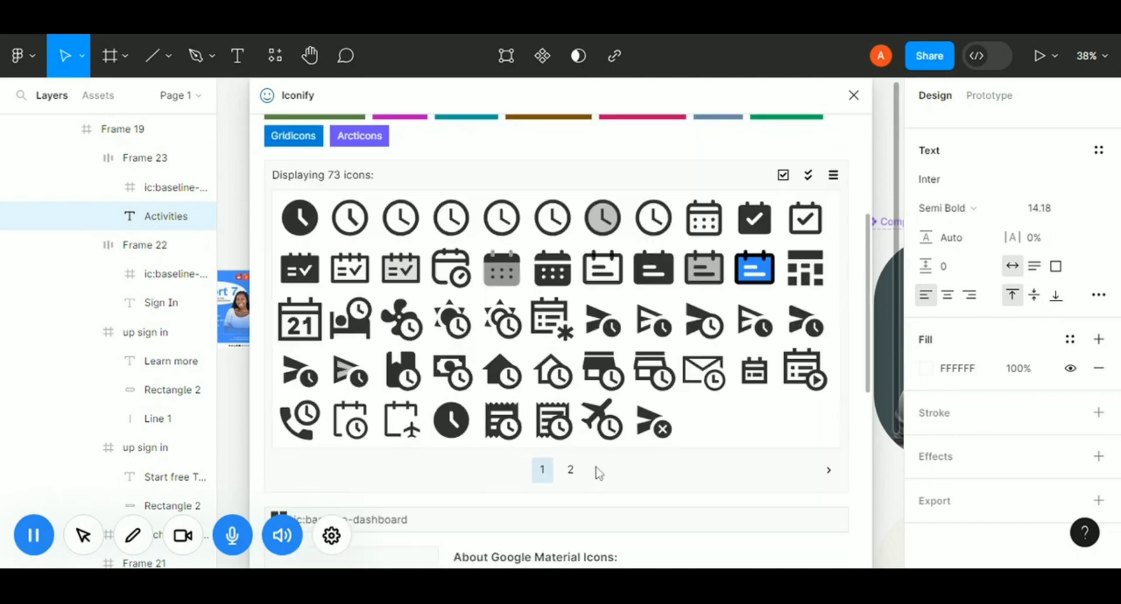
pyautogui.click(702, 222)
pyautogui.scroll(-1, 701, 227)
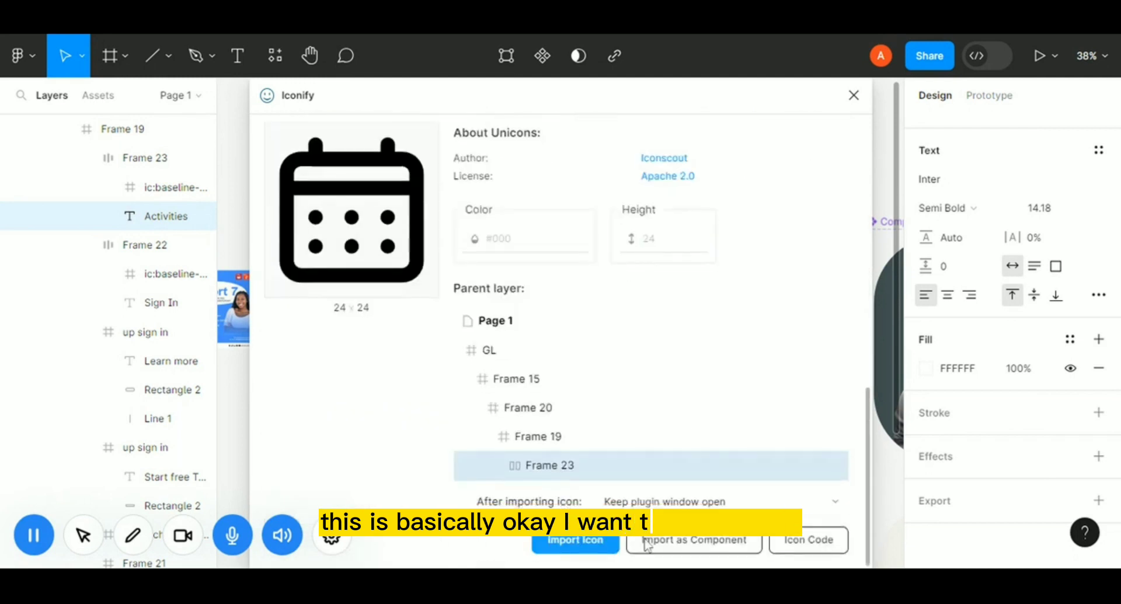
pyautogui.click(581, 548)
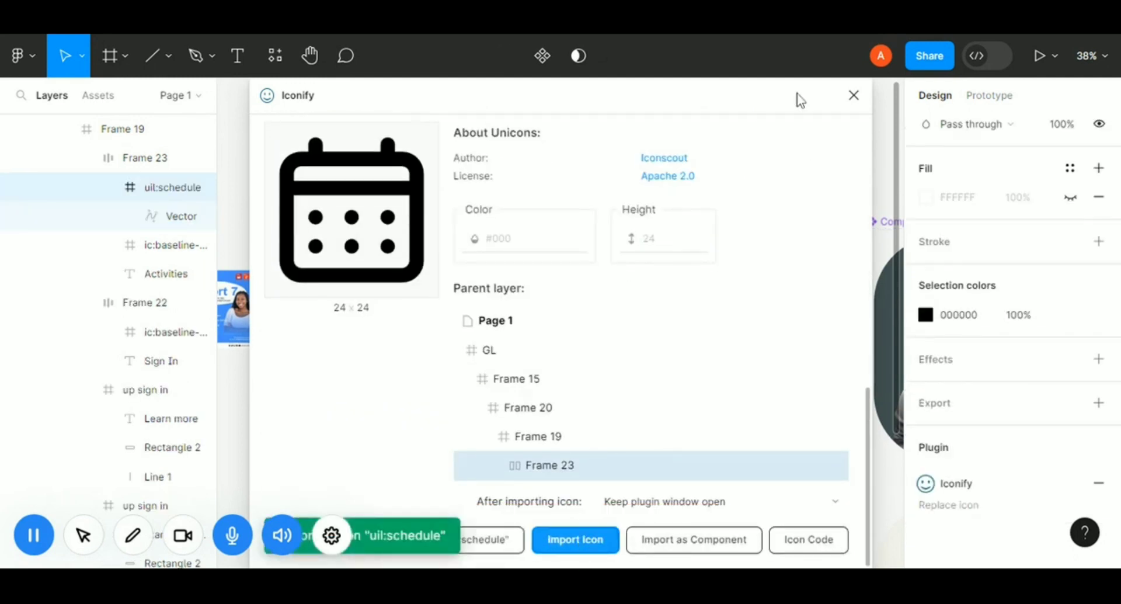
pyautogui.click(854, 98)
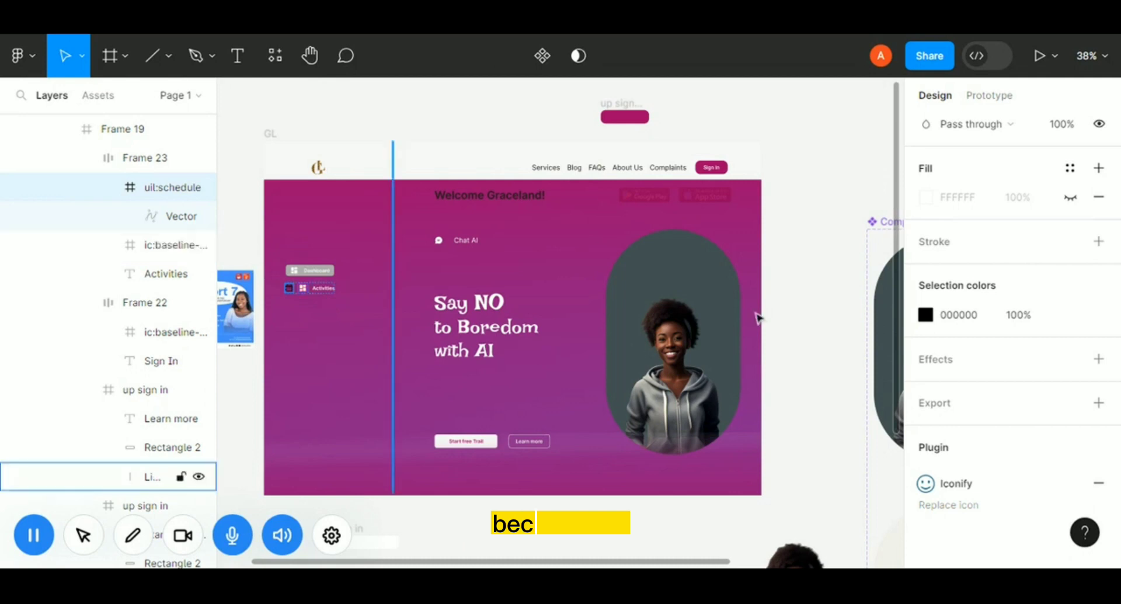
# Set the imported calendar icon's color to FFFFFF.
pyautogui.click(977, 318)
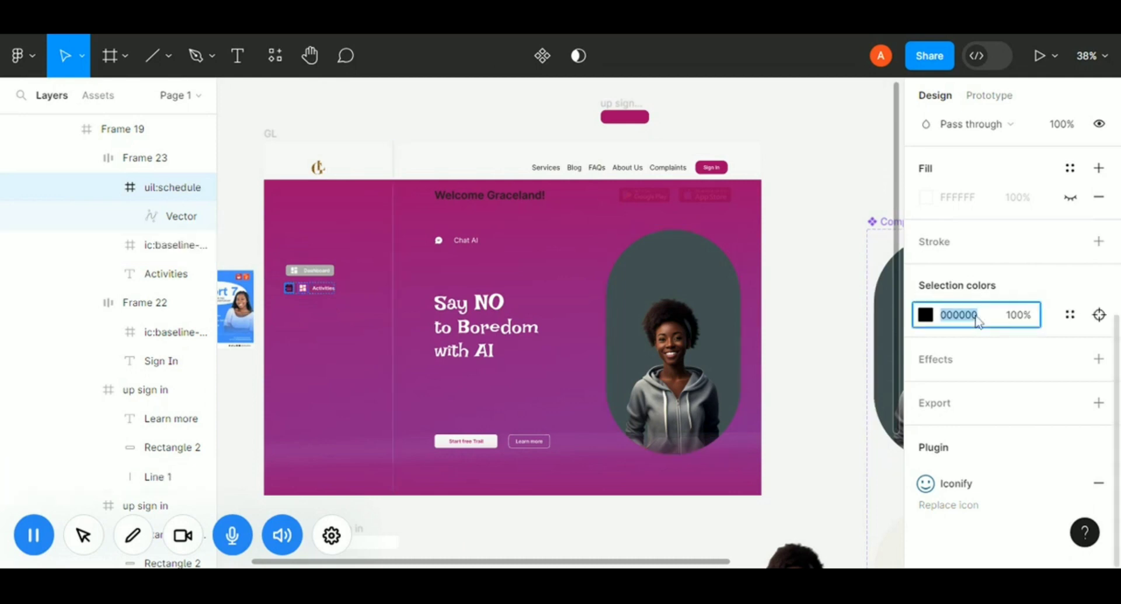
pyautogui.write('ffffff')
pyautogui.press('Return')
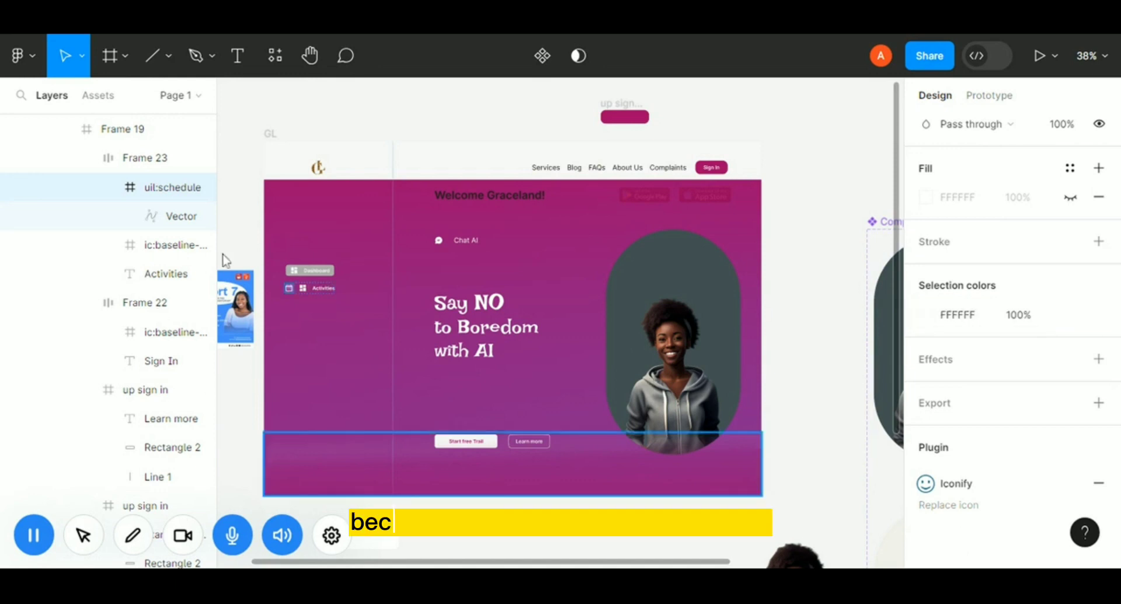
# Delete the old dashboard icon from the Activities button.
pyautogui.click(303, 294)
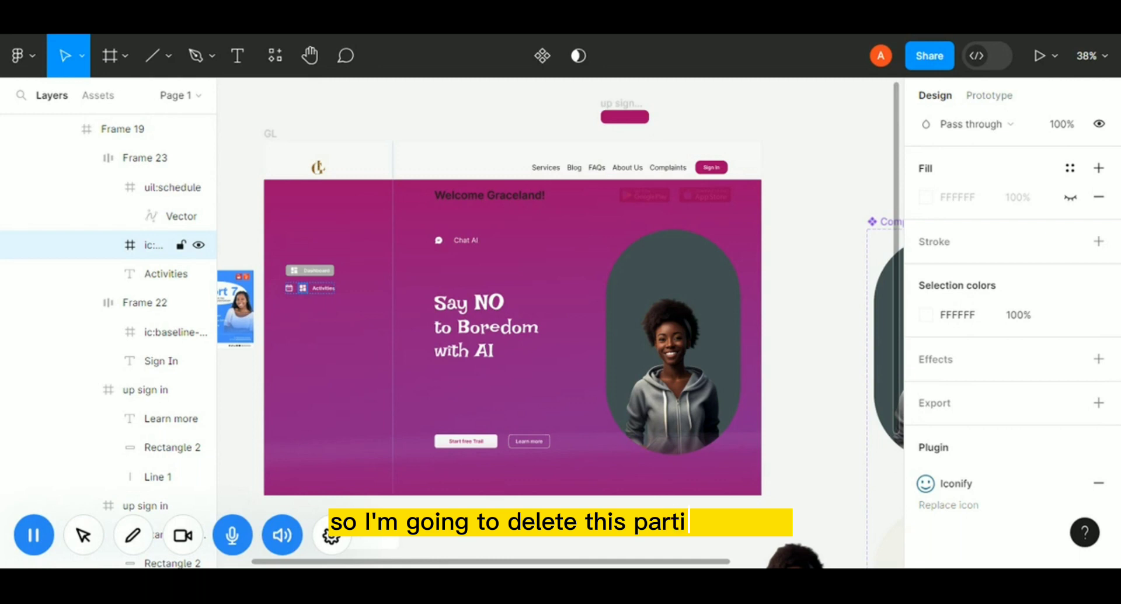
pyautogui.press('Delete')
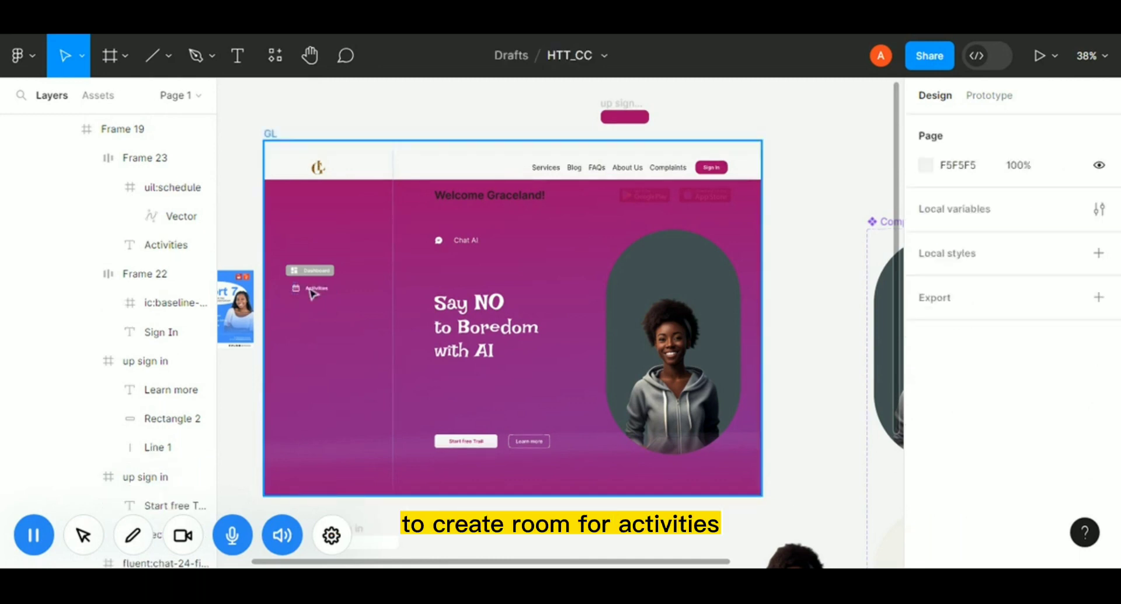
# Try setting the Activities button's auto layout spacing to 22, then undo it.
pyautogui.click(290, 281)
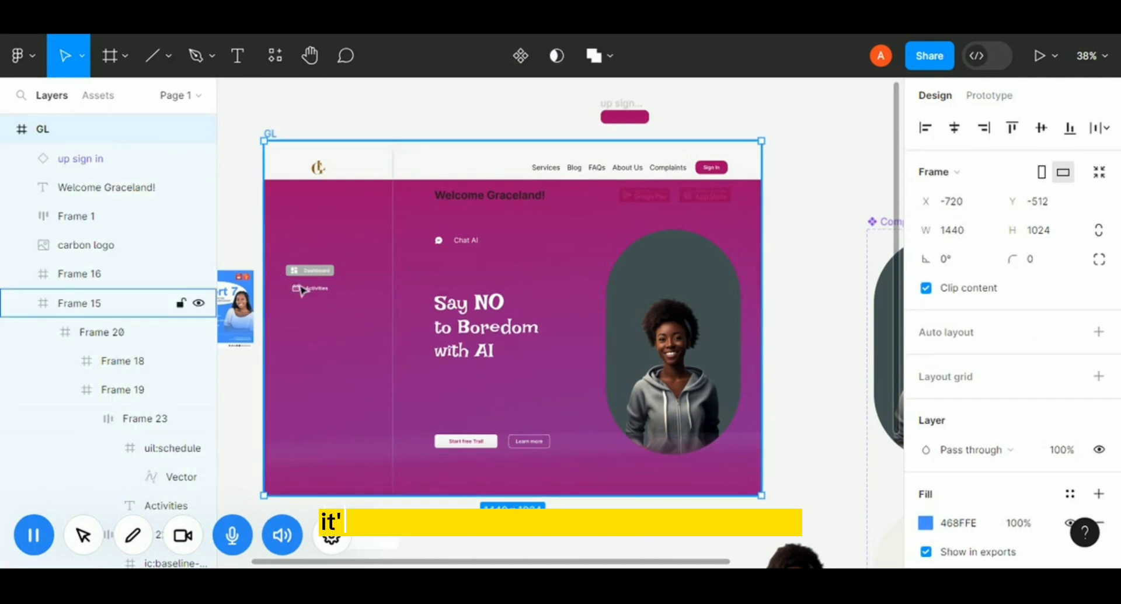
pyautogui.click(300, 285)
pyautogui.doubleClick(314, 293)
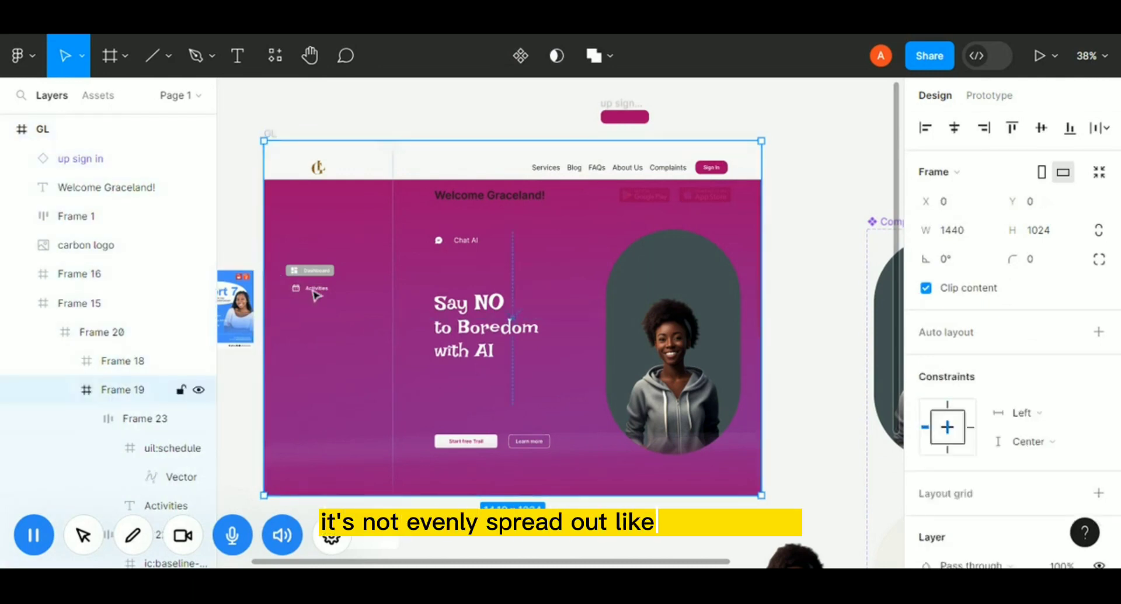
pyautogui.doubleClick(315, 294)
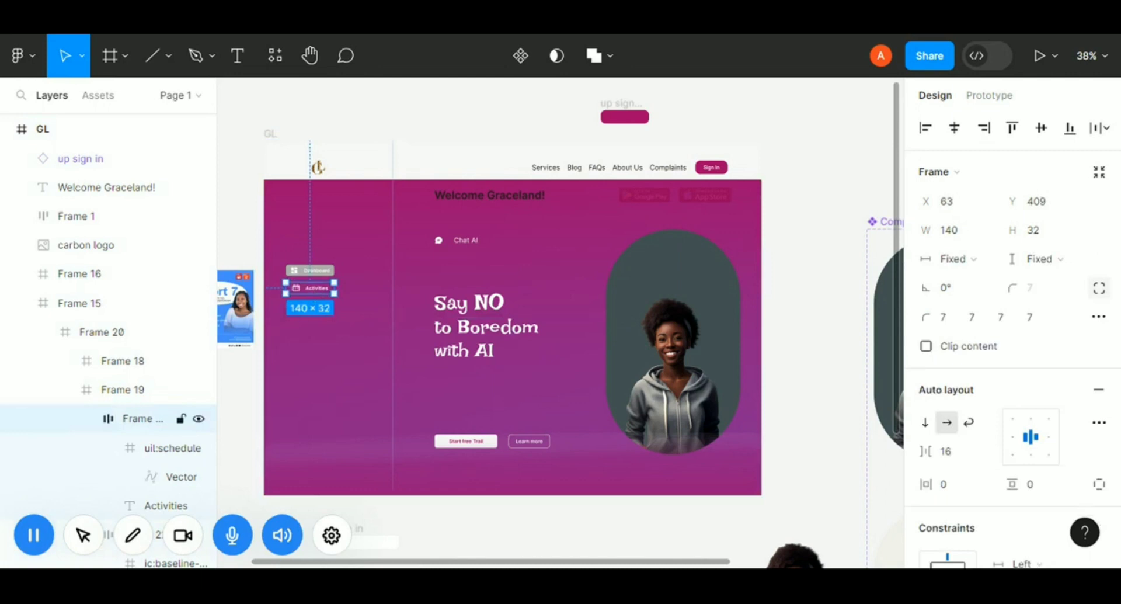
pyautogui.click(950, 452)
pyautogui.write('22')
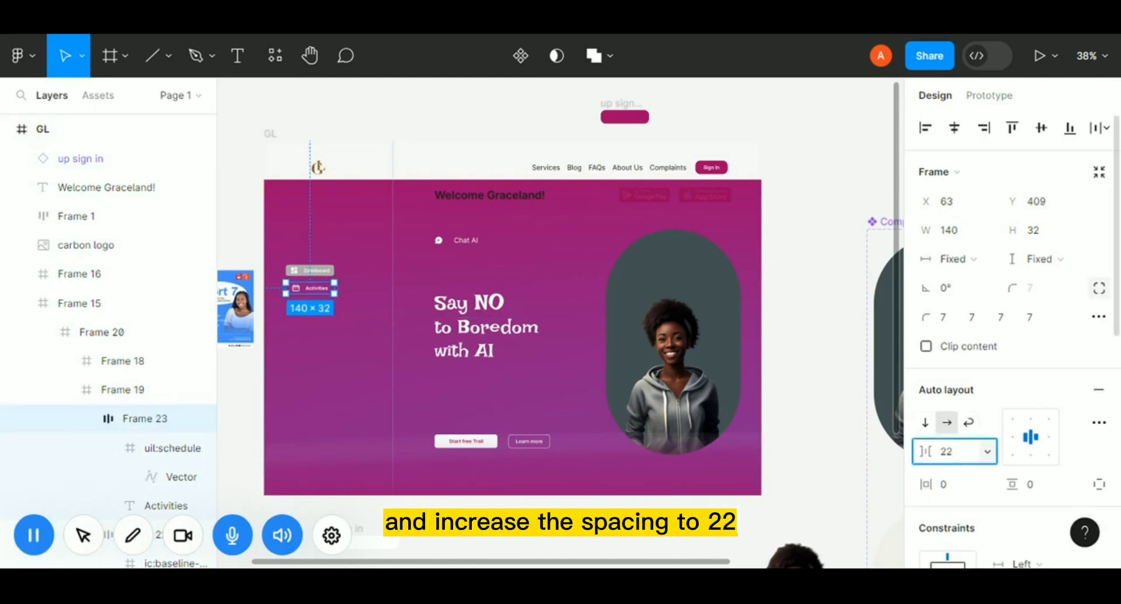
pyautogui.press('Return')
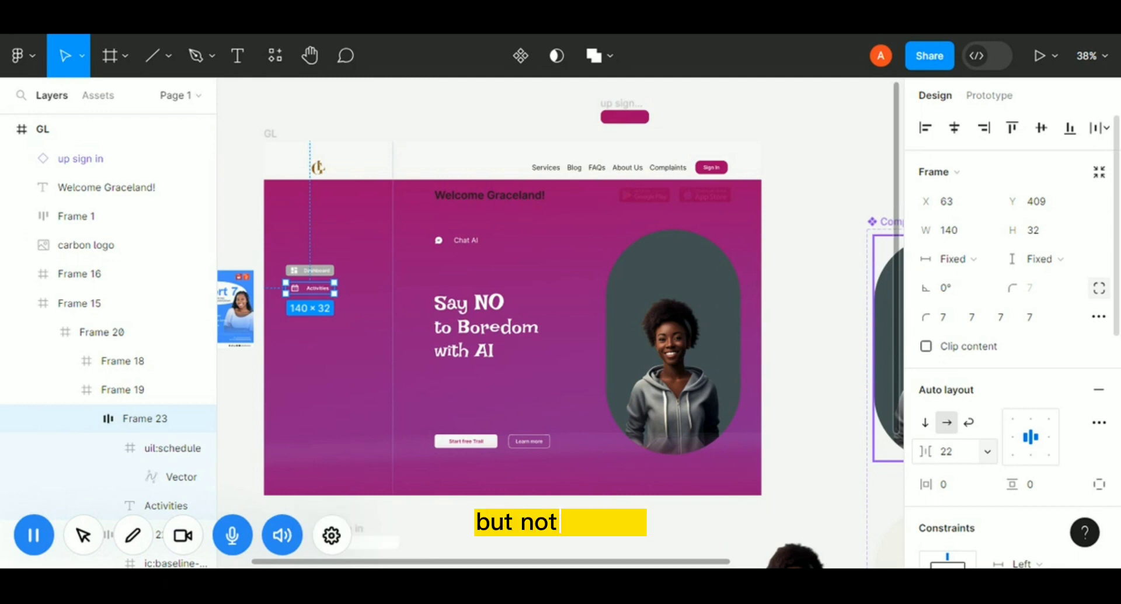
pyautogui.hotkey('ctrl', 'z')
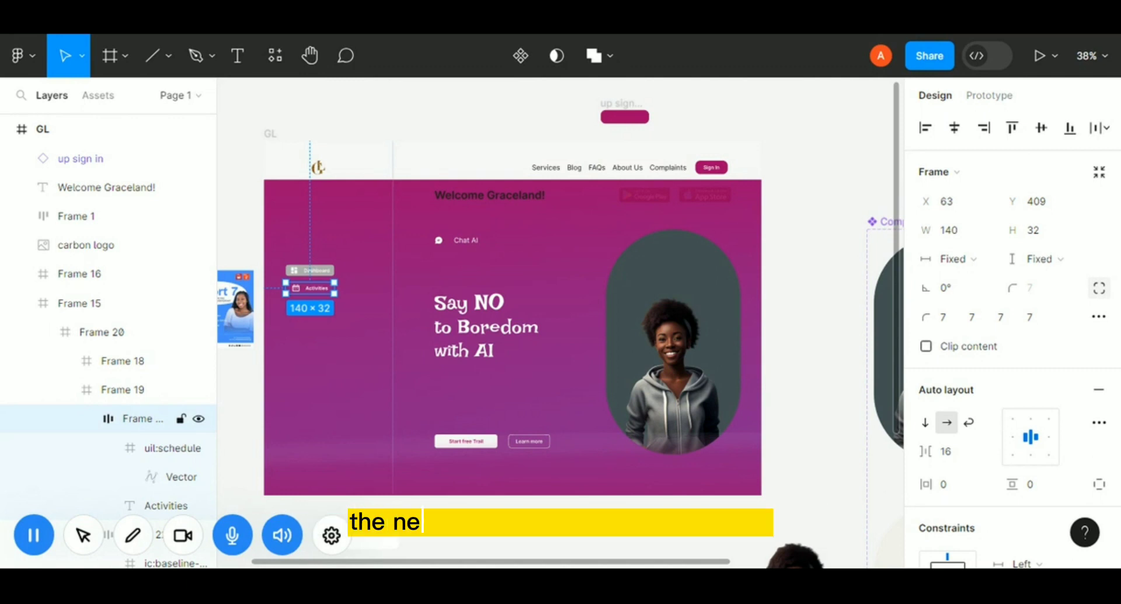
# Duplicate the Activities button and nudge the copy down just below it.
pyautogui.hotkey('ctrl', 'd')
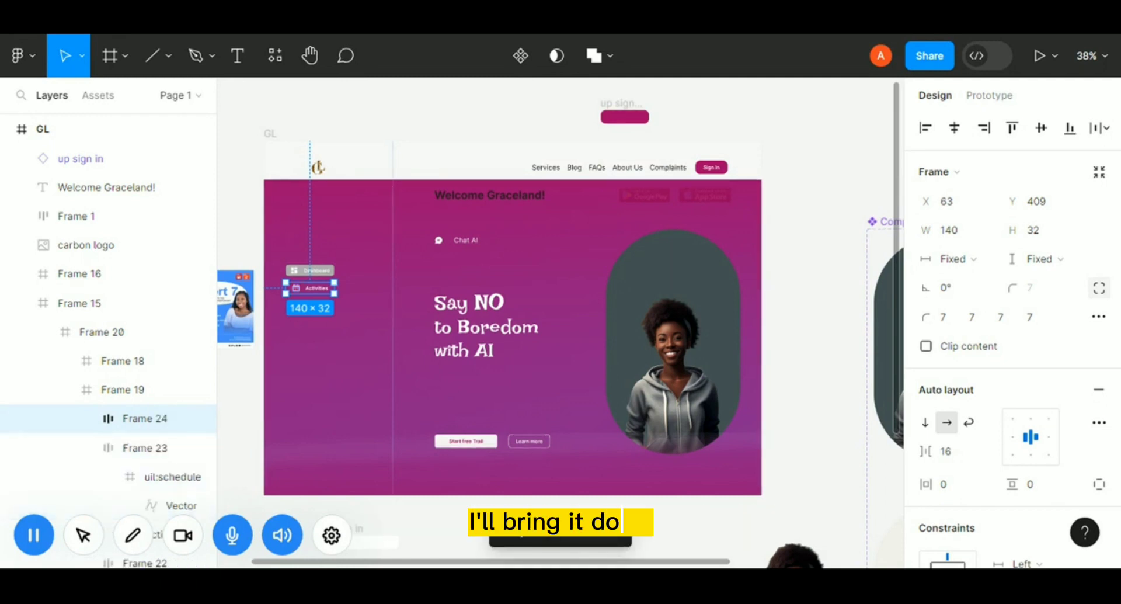
pyautogui.press('Down')
pyautogui.press('Down')
pyautogui.press('Down')
pyautogui.press('Down')
pyautogui.press('Down')
pyautogui.press('Down')
pyautogui.press('Down')
pyautogui.press('Down')
pyautogui.press('Down')
pyautogui.press('Down')
pyautogui.press('Down')
pyautogui.press('Down')
pyautogui.press('Down')
pyautogui.press('Down')
pyautogui.press('Down')
pyautogui.press('Down')
pyautogui.press('Down')
pyautogui.press('Down')
pyautogui.press('Down')
pyautogui.press('Down')
pyautogui.press('Down')
pyautogui.press('Down')
pyautogui.press('Down')
pyautogui.press('Down')
pyautogui.press('Down')
pyautogui.press('Down')
pyautogui.press('Down')
pyautogui.press('Down')
pyautogui.press('Down')
pyautogui.press('Down')
pyautogui.press('Down')
pyautogui.press('Down')
pyautogui.press('Down')
pyautogui.press('Down')
pyautogui.press('Down')
pyautogui.press('Down')
pyautogui.press('Down')
pyautogui.press('Down')
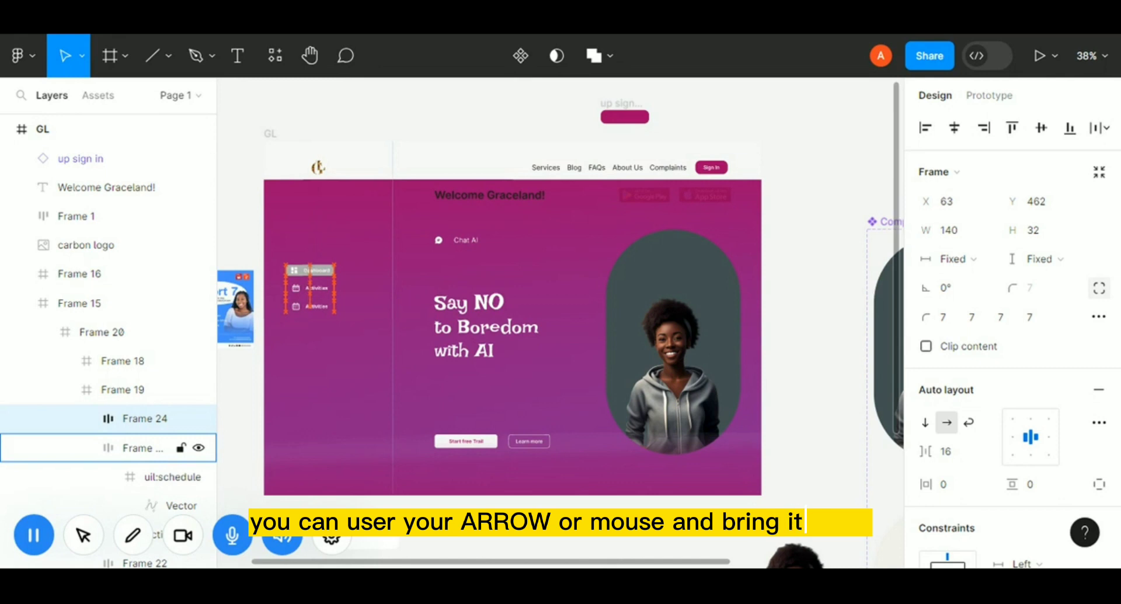
# Change the copied button's label to Settings.
pyautogui.doubleClick(320, 312)
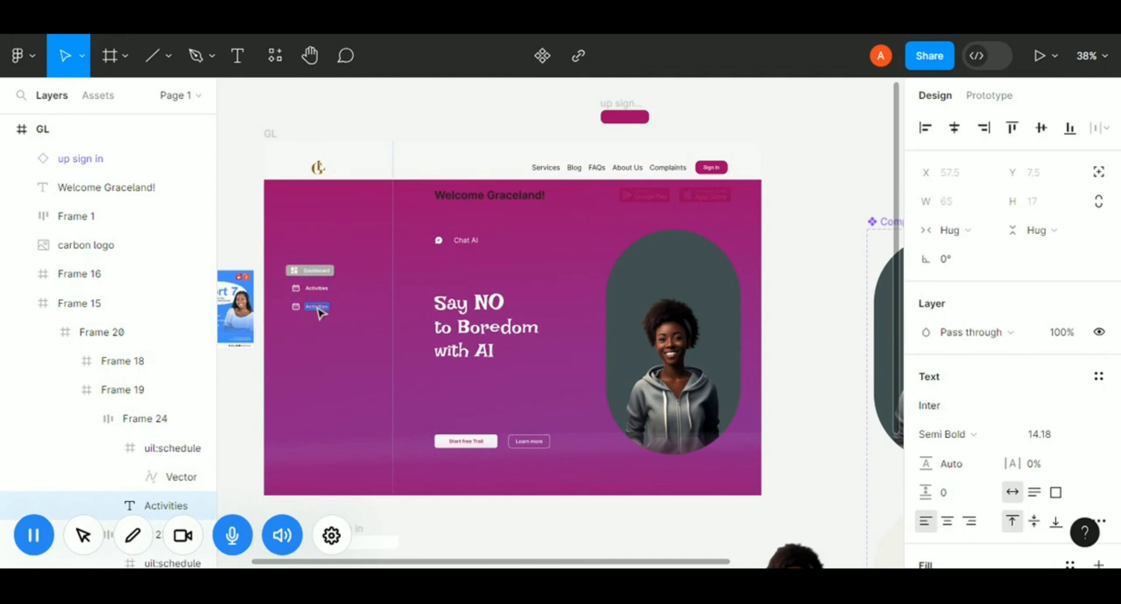
pyautogui.write('Setti')
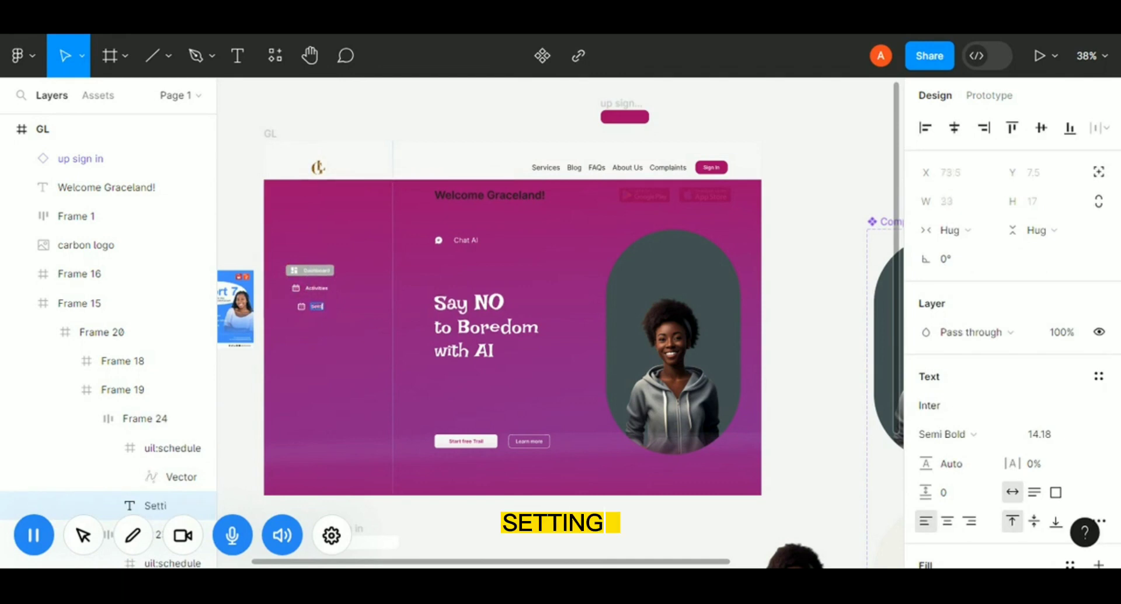
pyautogui.write('ngs')
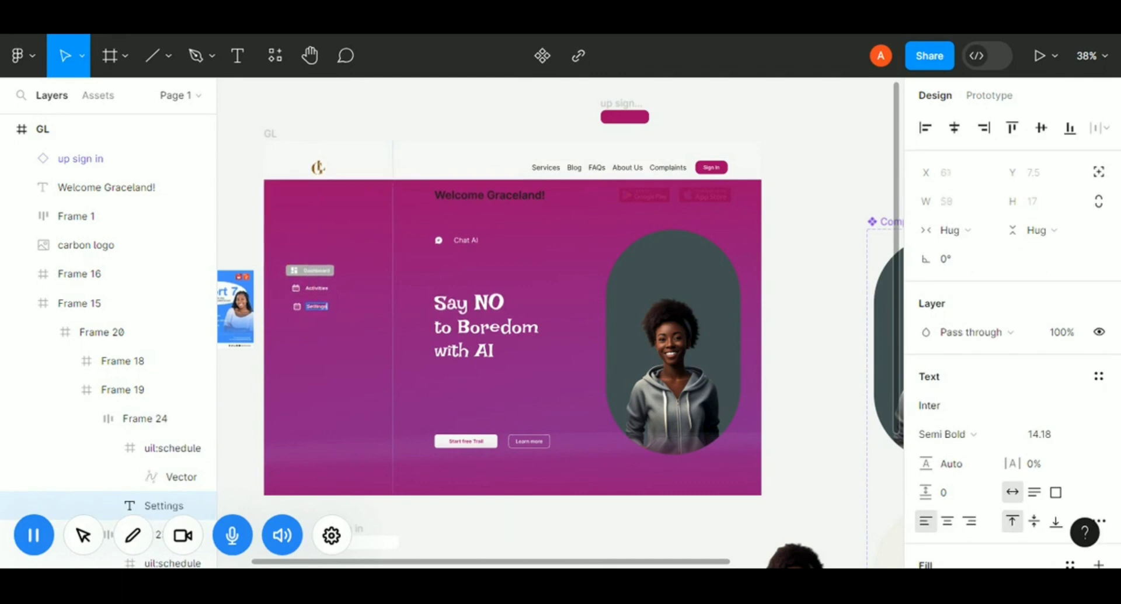
pyautogui.press('Escape')
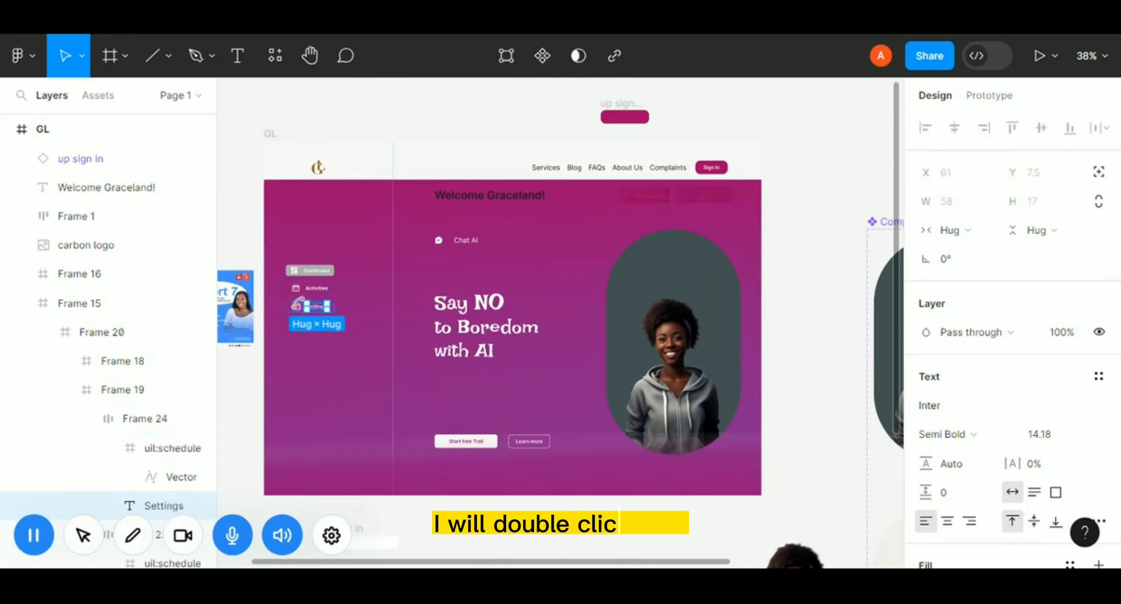
# Select the Settings button's icon and search the Iconify plugin for settings icons.
pyautogui.click(296, 306)
pyautogui.doubleClick(296, 307)
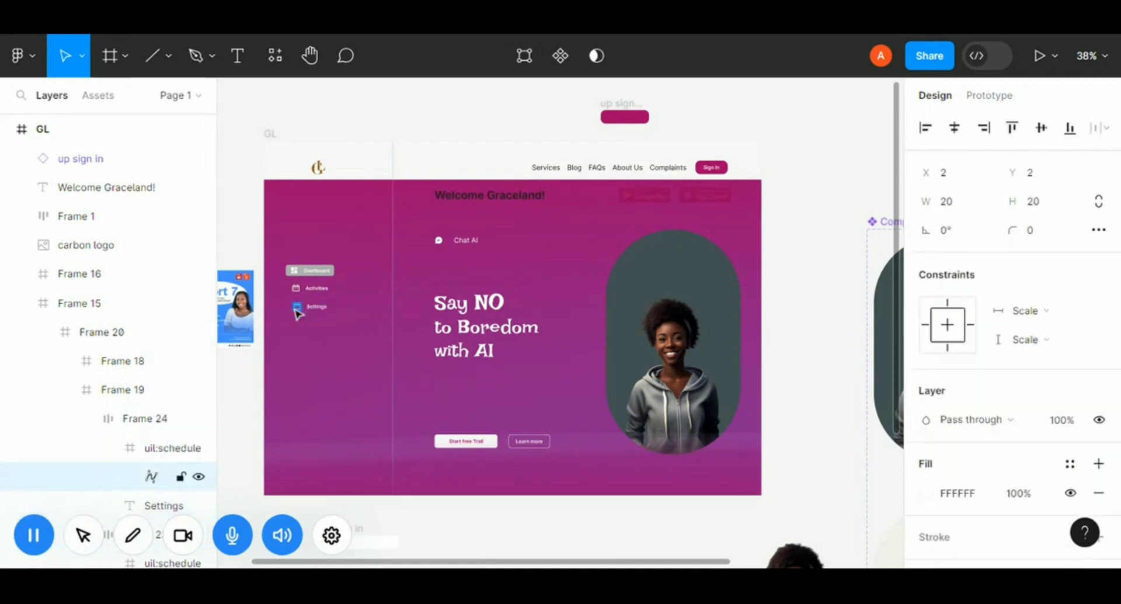
pyautogui.click(274, 53)
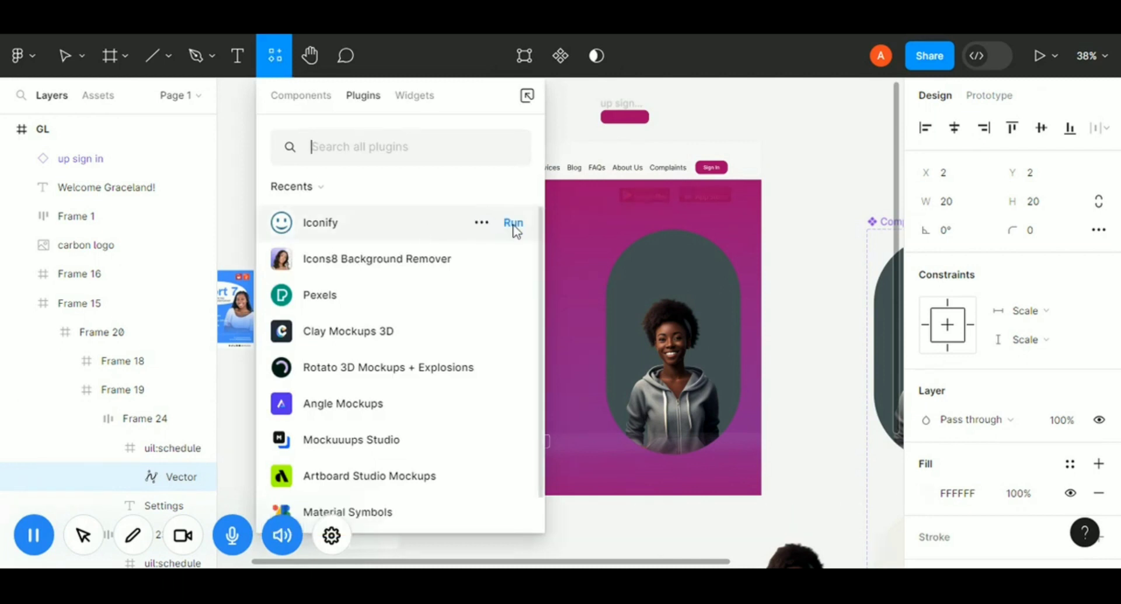
pyautogui.click(514, 223)
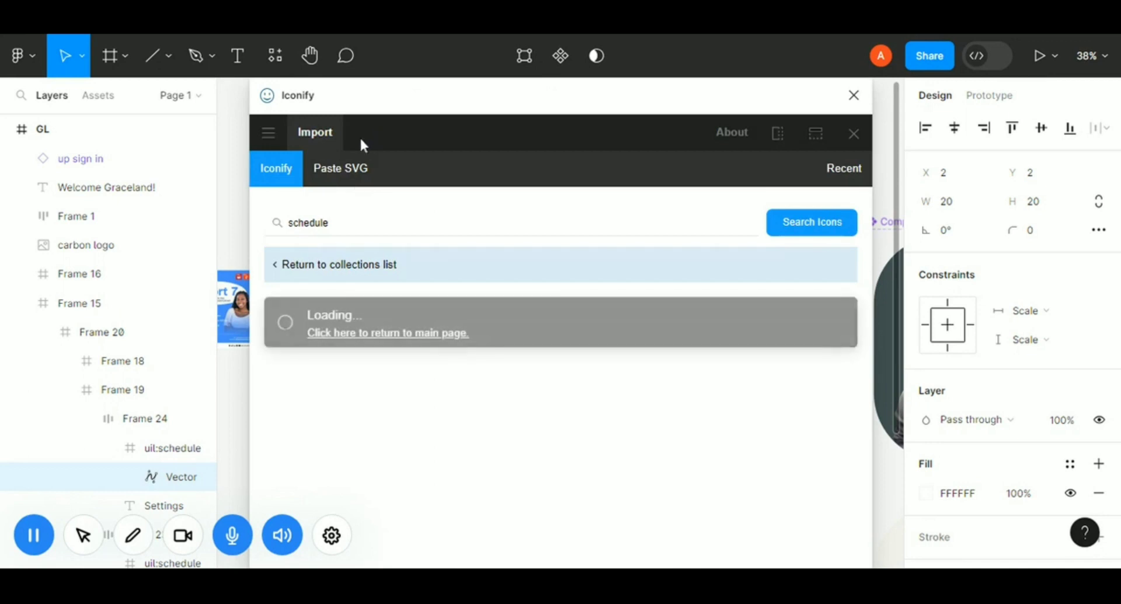
pyautogui.doubleClick(327, 223)
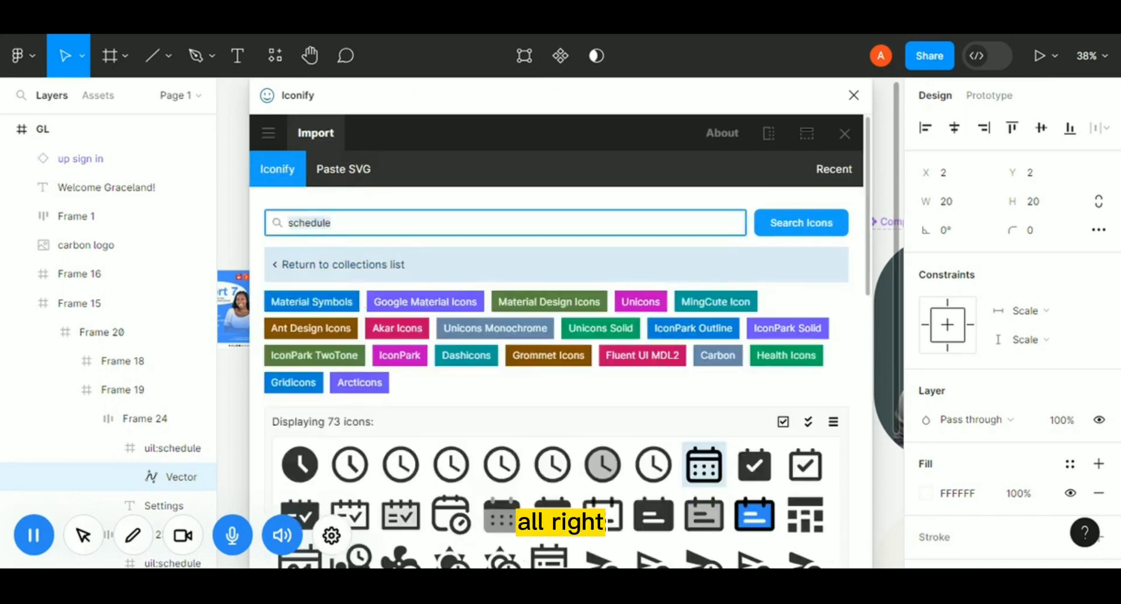
pyautogui.write('settings')
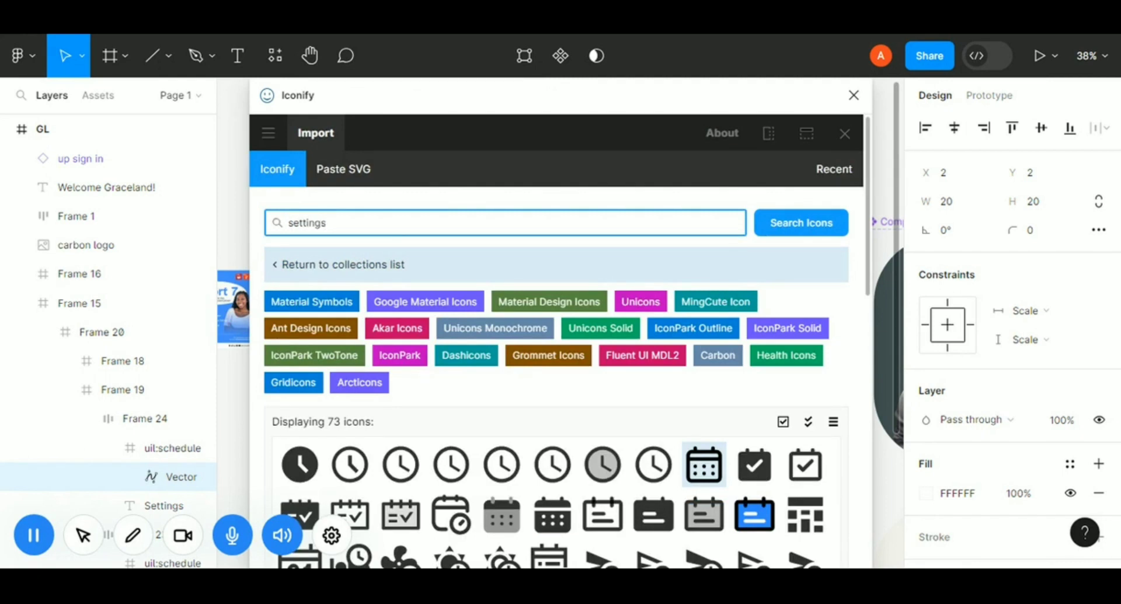
pyautogui.press('Return')
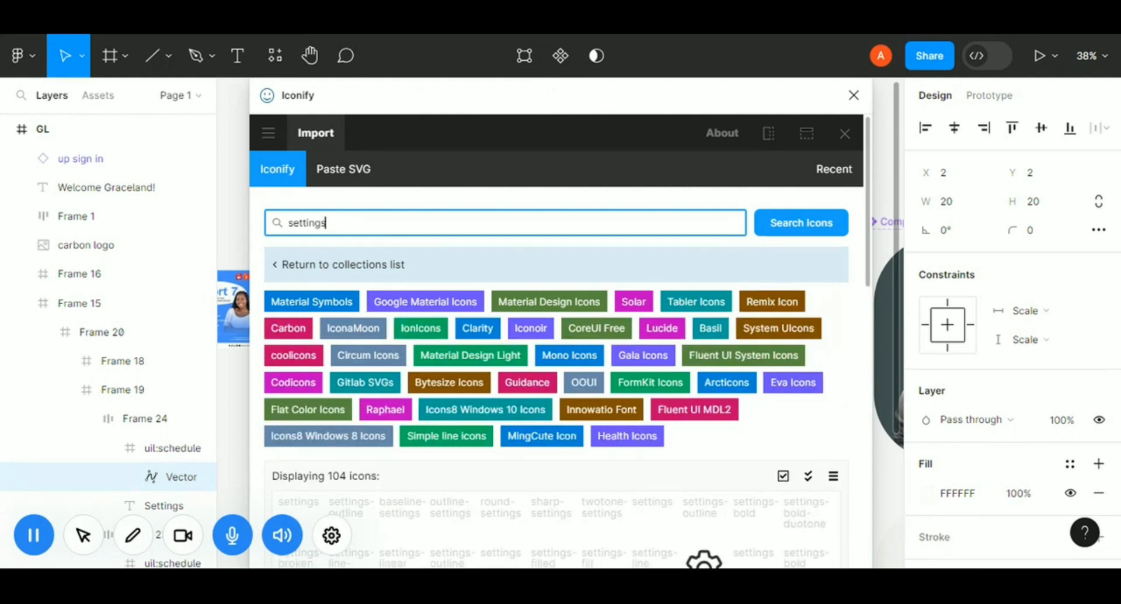
# Import the iconamoon settings-light icon into the Settings button.
pyautogui.scroll(-10, 694, 501)
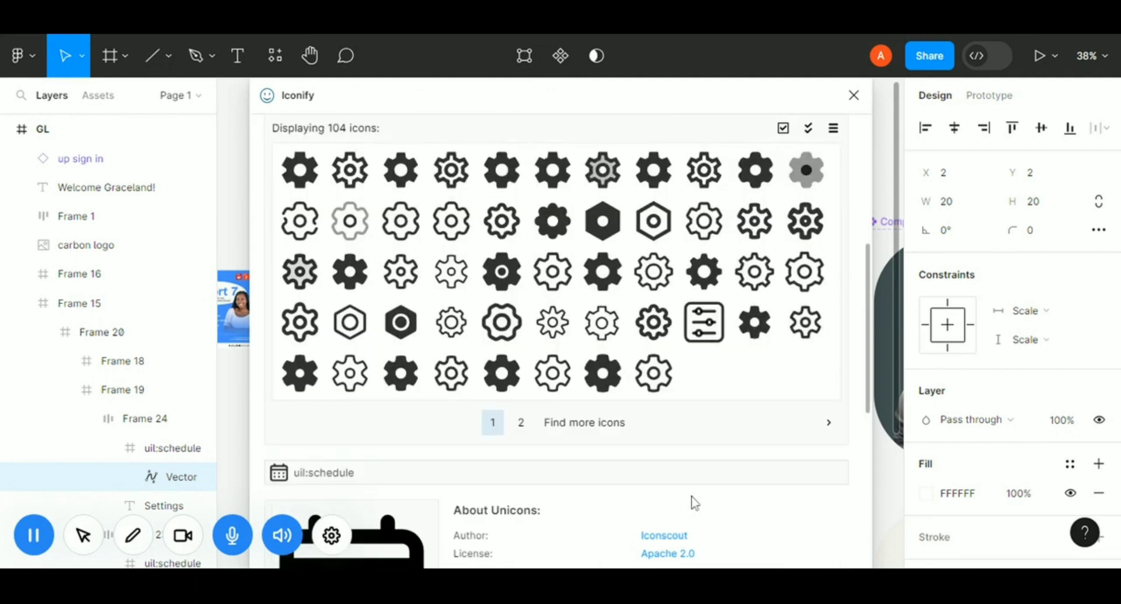
pyautogui.scroll(9, 701, 493)
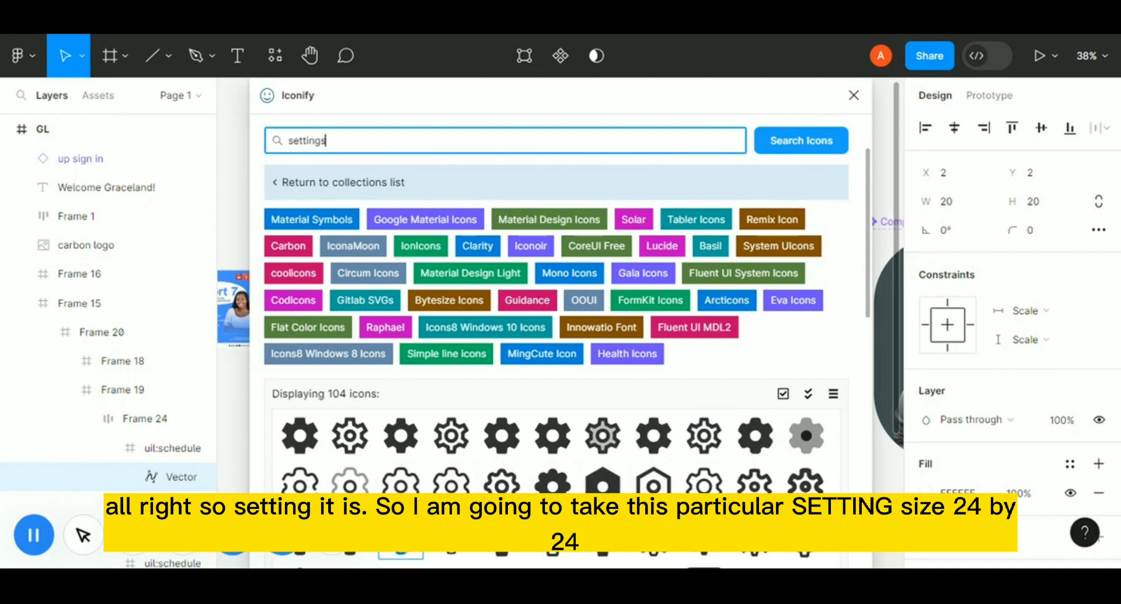
pyautogui.click(401, 555)
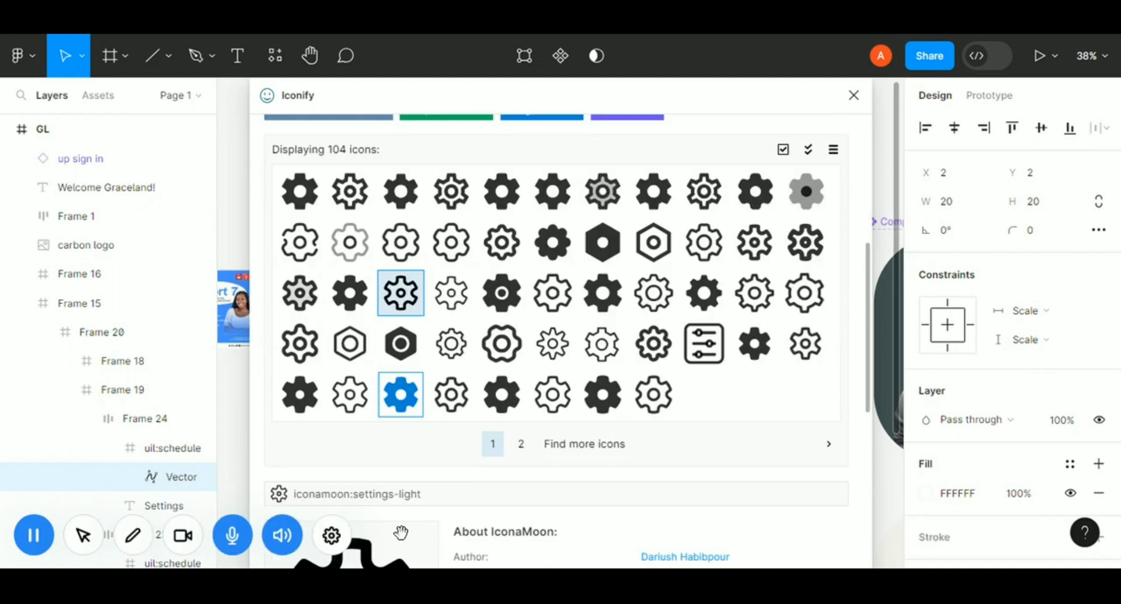
pyautogui.click(571, 540)
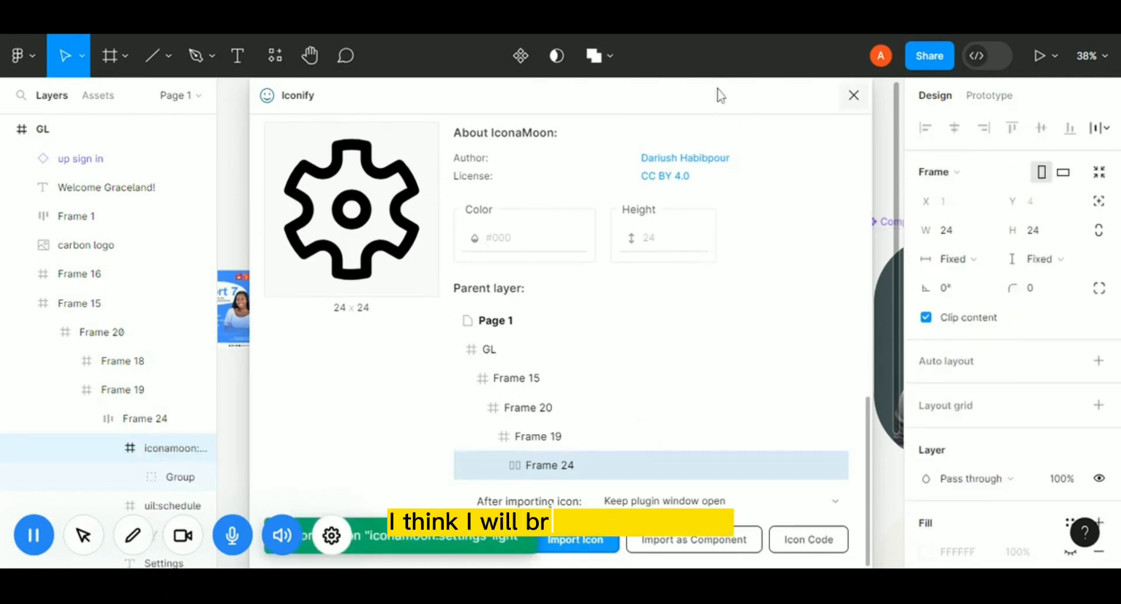
pyautogui.moveTo(718, 96); pyautogui.dragTo(902, 375)
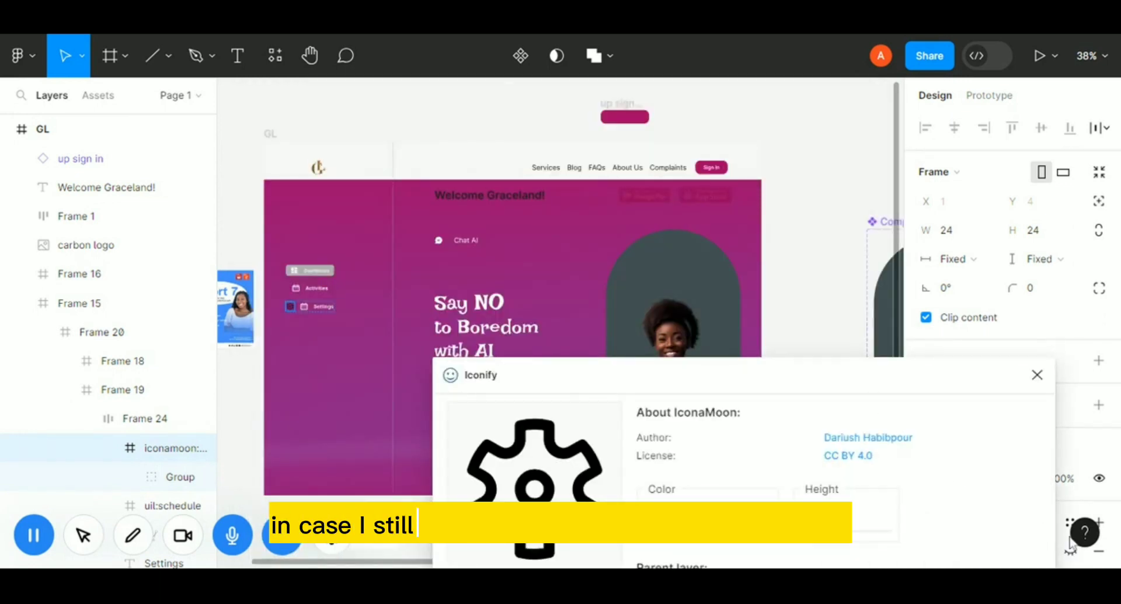
pyautogui.moveTo(785, 380); pyautogui.dragTo(893, 507)
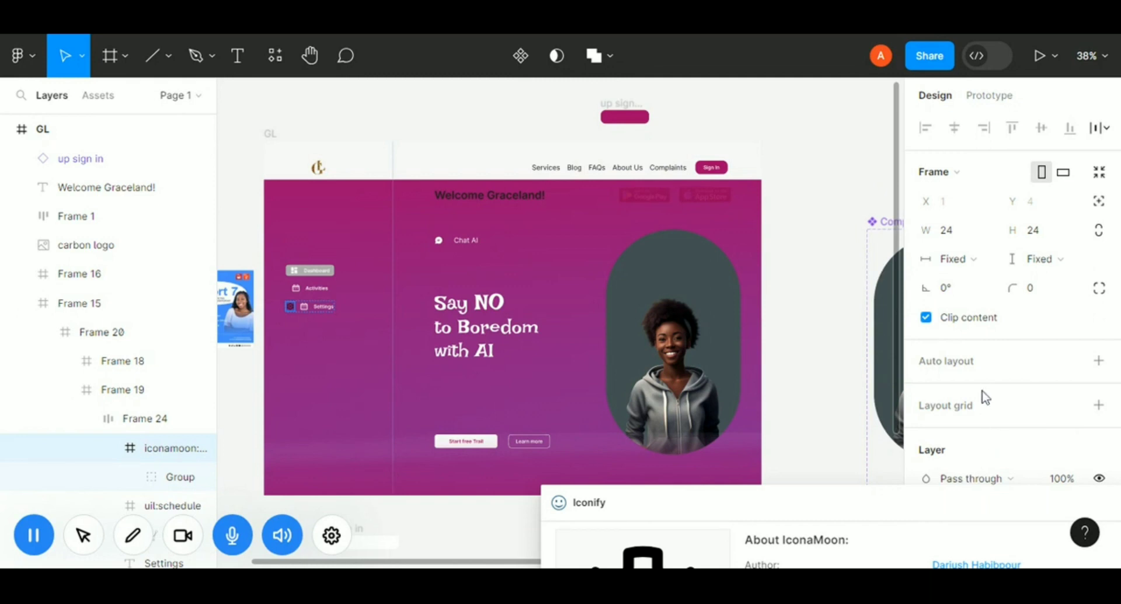
pyautogui.scroll(-2, 981, 369)
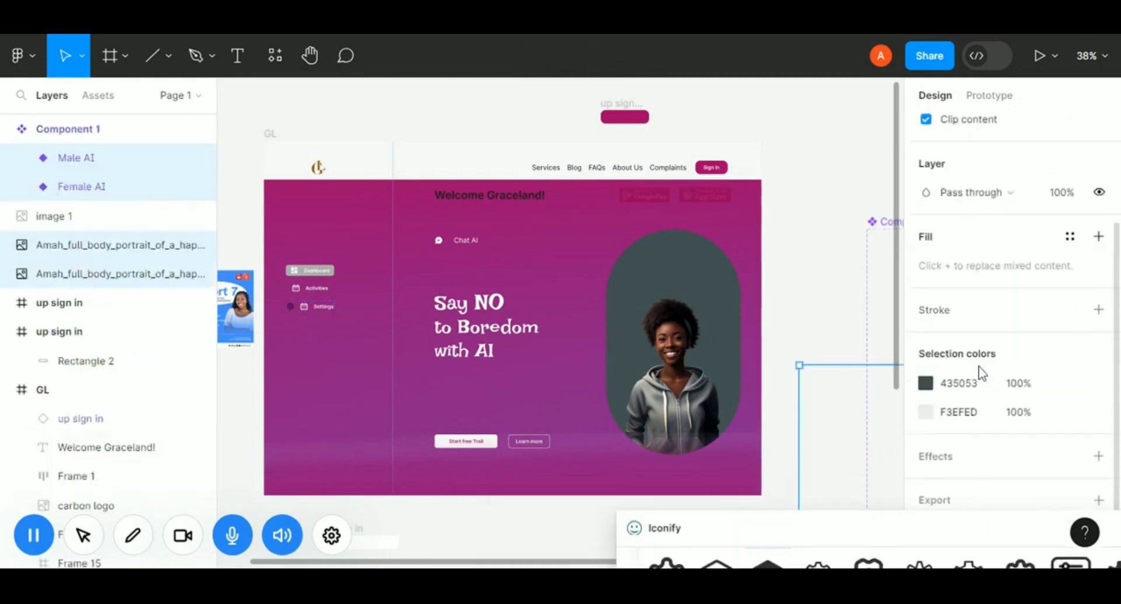
pyautogui.scroll(2, 969, 392)
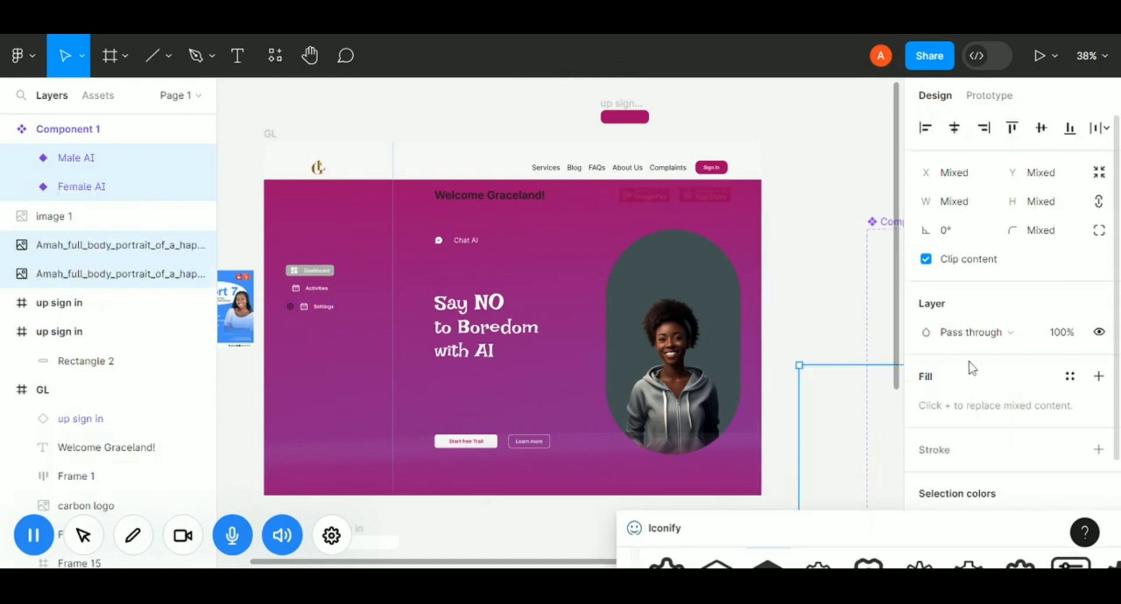
# Try recolouring the portrait component's selection colours to ffffff and f, then undo those changes.
pyautogui.scroll(-3, 972, 367)
pyautogui.click(960, 383)
pyautogui.write('ffffff')
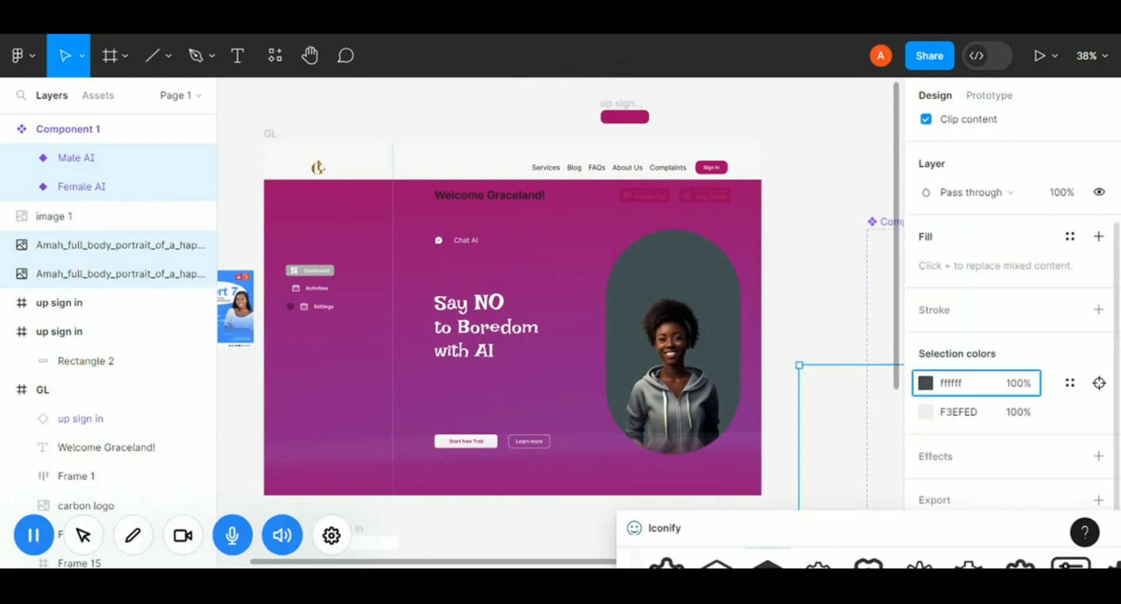
pyautogui.press('Return')
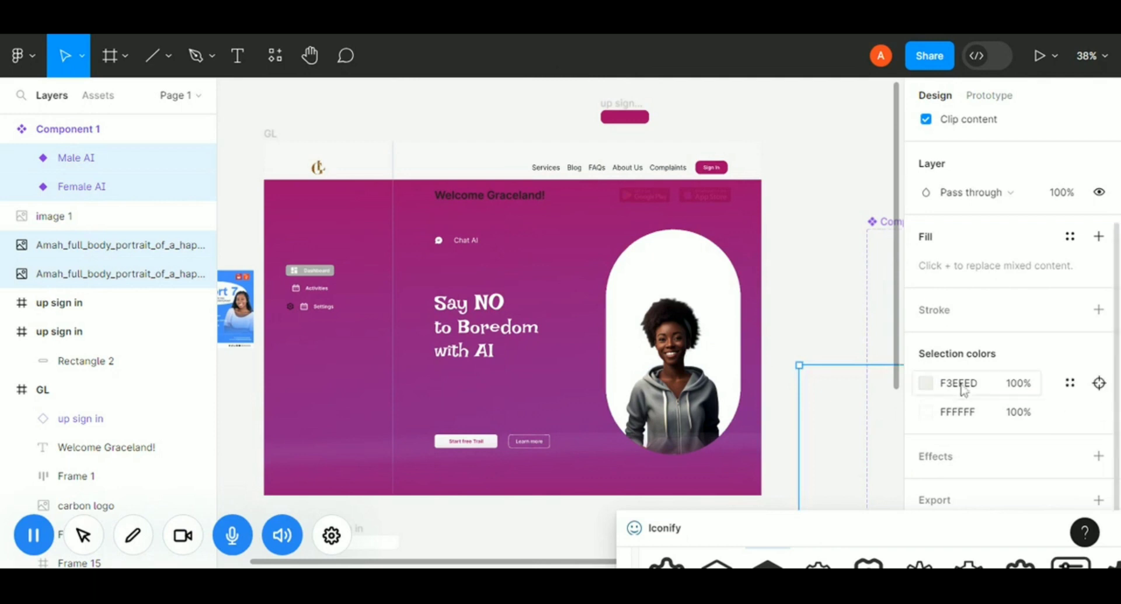
pyautogui.click(962, 385)
pyautogui.write('ffffff')
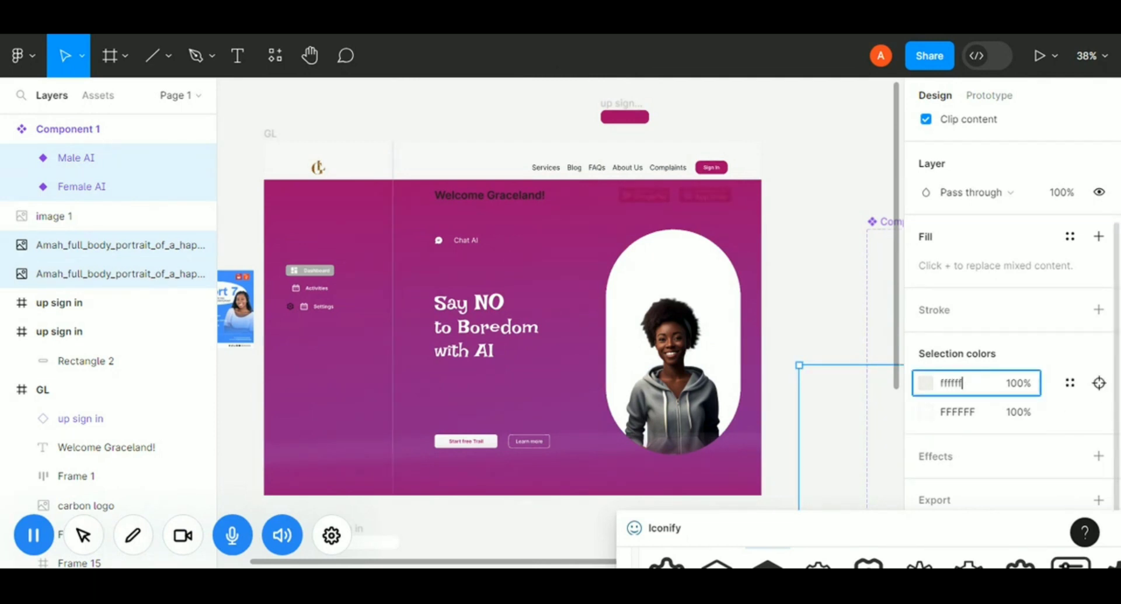
pyautogui.press('Return')
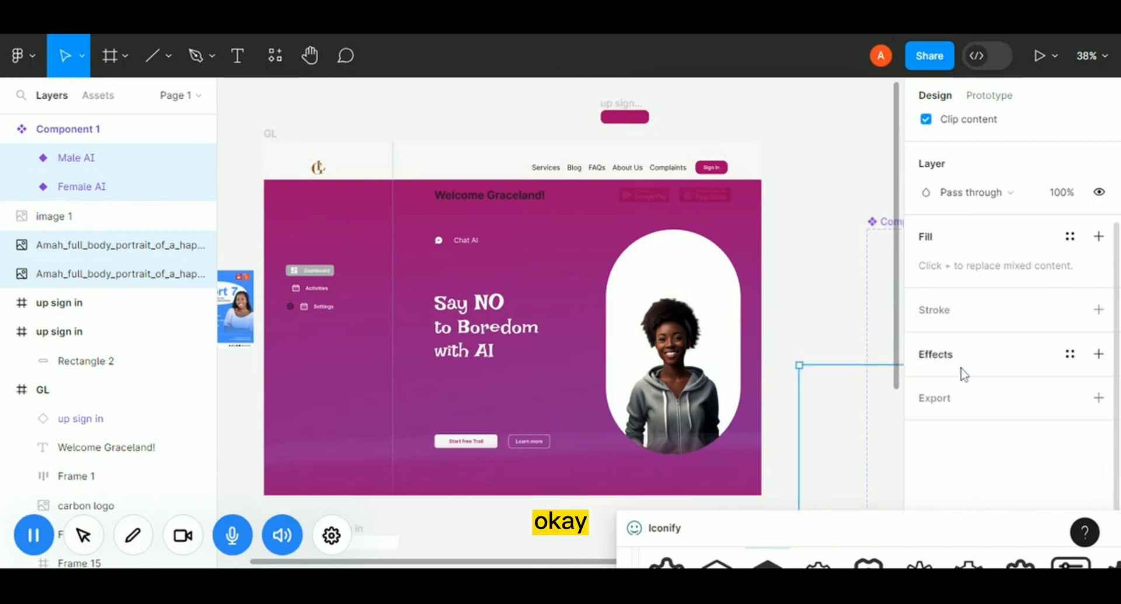
pyautogui.hotkey('ctrl', 'z')
pyautogui.hotkey('ctrl', 'z')
pyautogui.hotkey('ctrl', 'z')
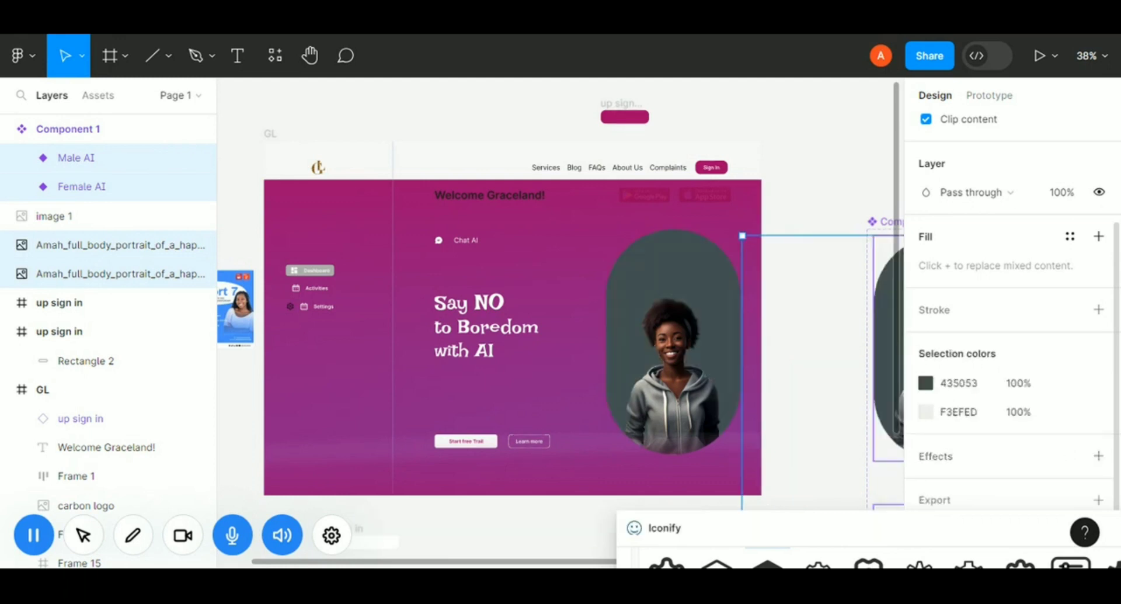
pyautogui.hotkey('ctrl', 'z')
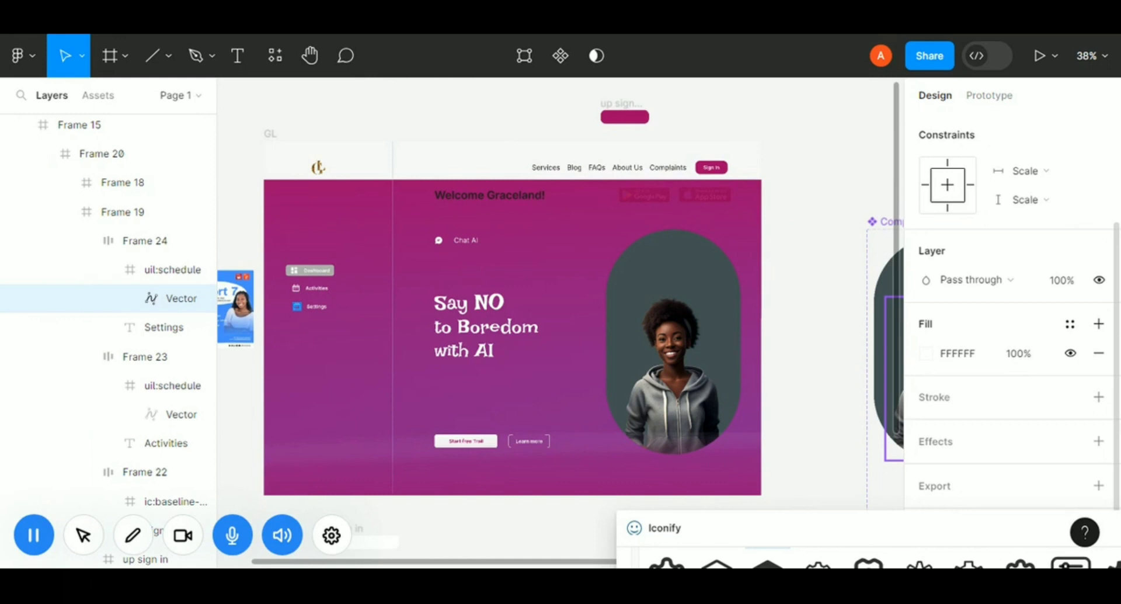
pyautogui.hotkey('ctrl', 'z')
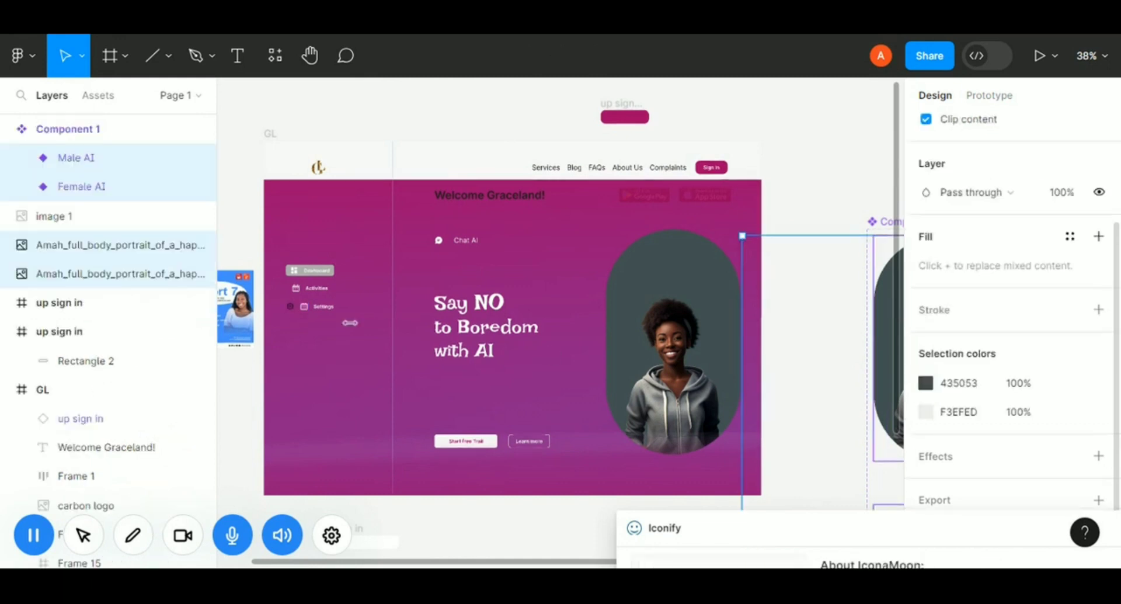
# Delete the old schedule icon from the Settings button, keeping the new settings icon.
pyautogui.click(294, 310)
pyautogui.click(294, 310)
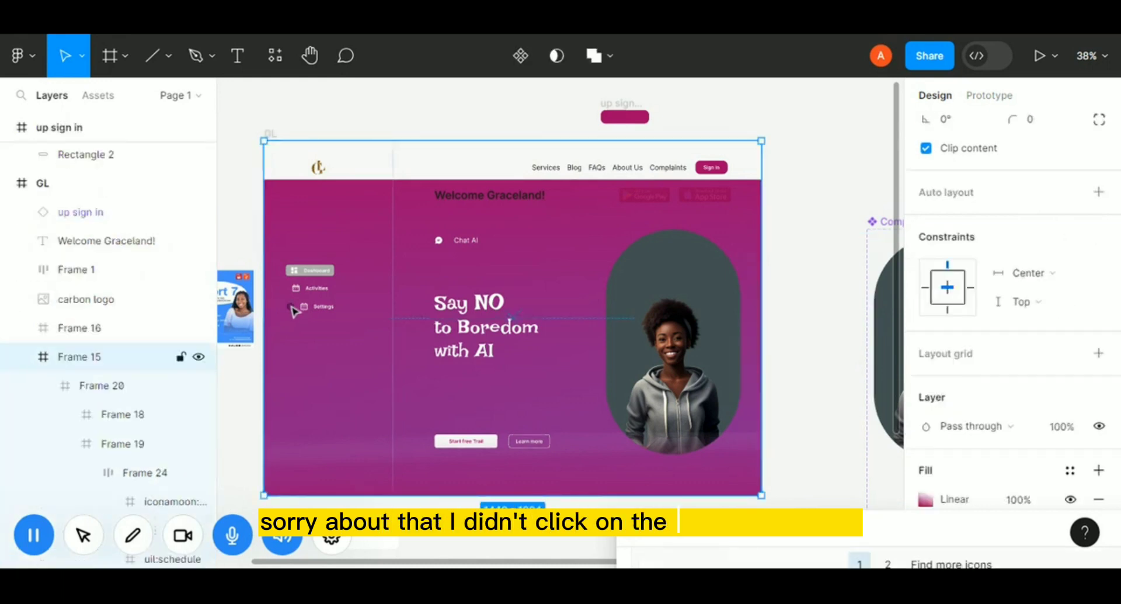
pyautogui.click(513, 319)
pyautogui.click(512, 318)
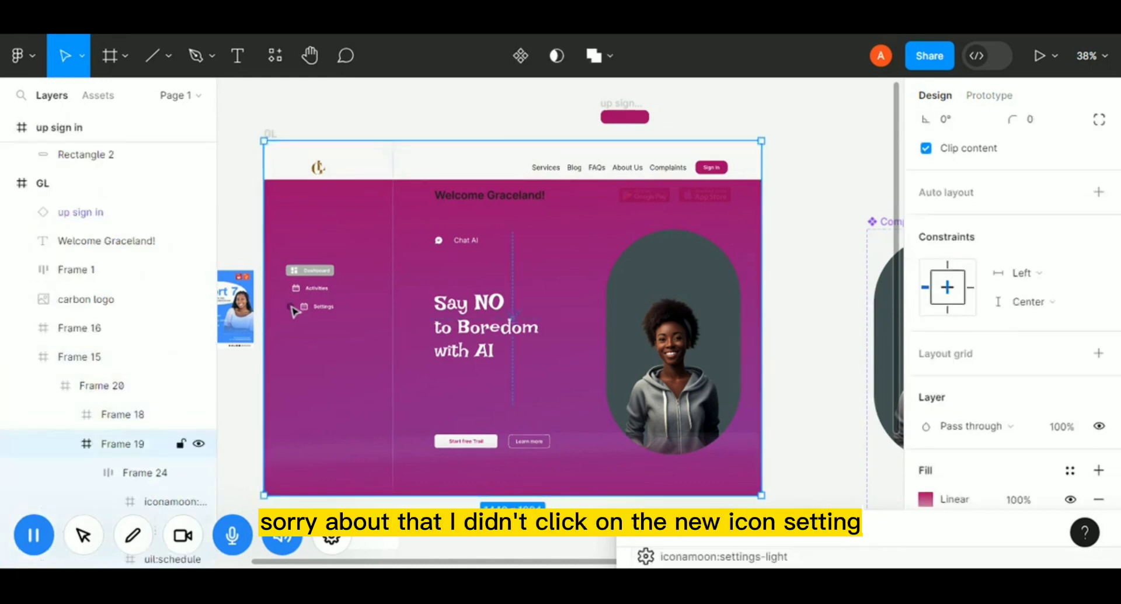
pyautogui.click(294, 310)
pyautogui.click(293, 310)
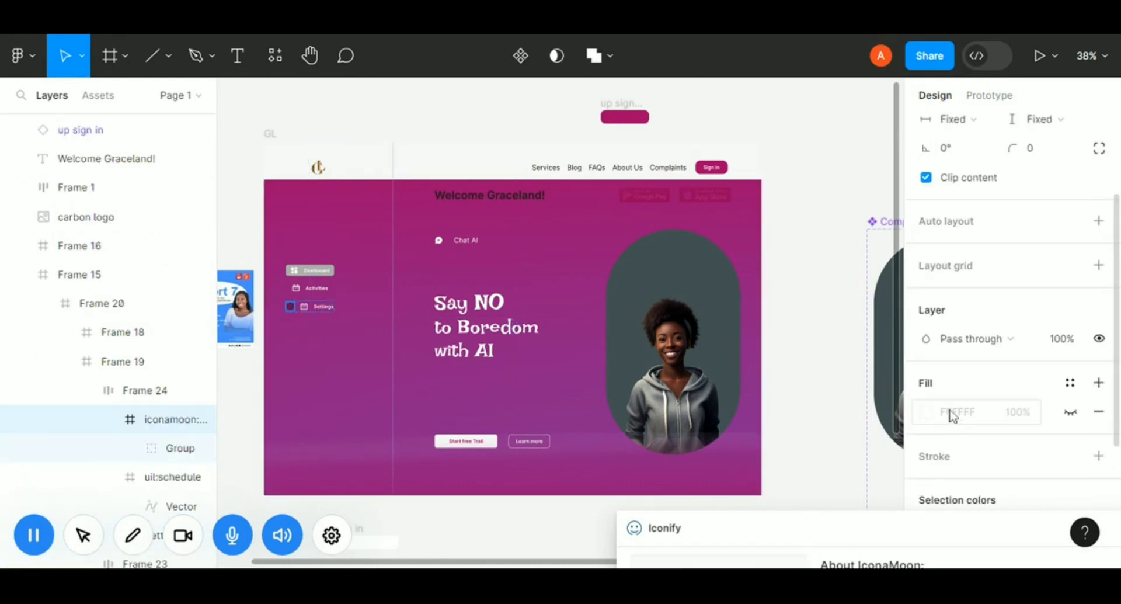
pyautogui.scroll(-4, 969, 421)
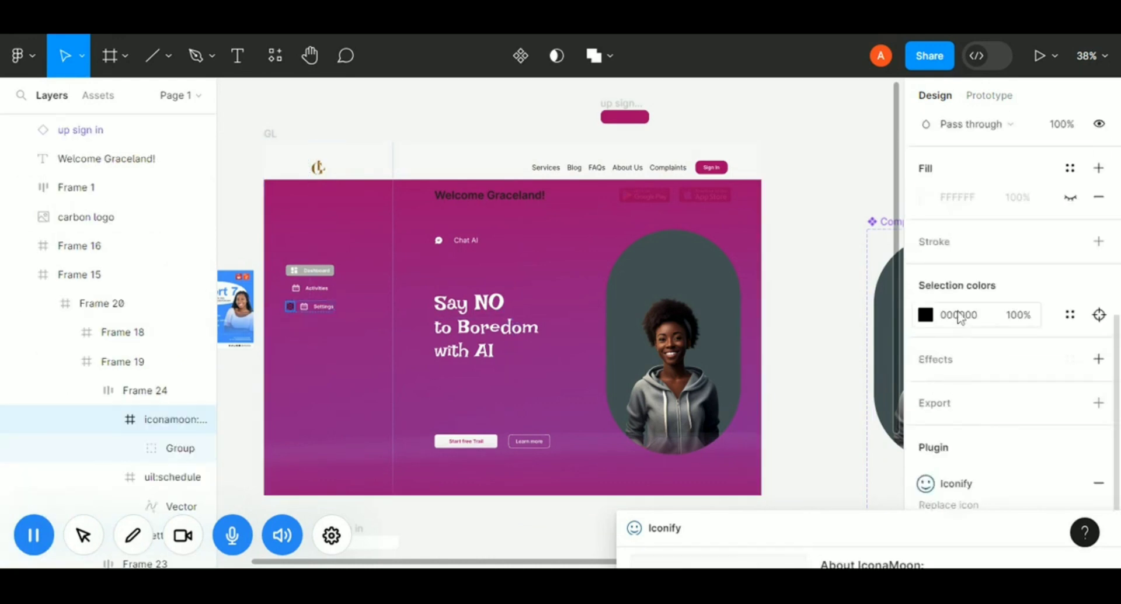
pyautogui.doubleClick(305, 307)
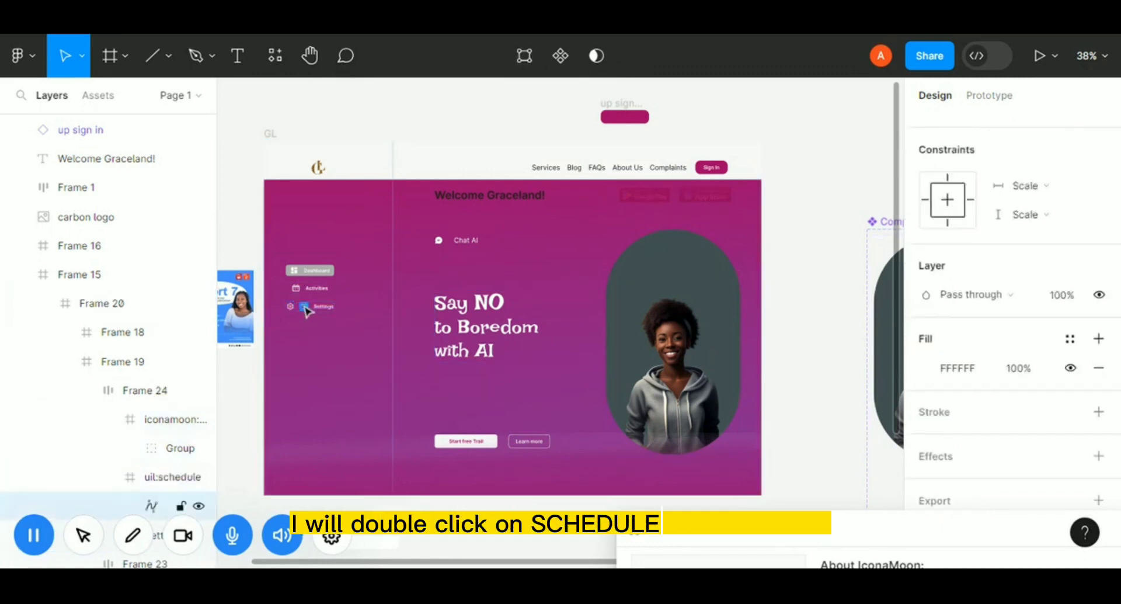
pyautogui.click(167, 480)
pyautogui.press('Delete')
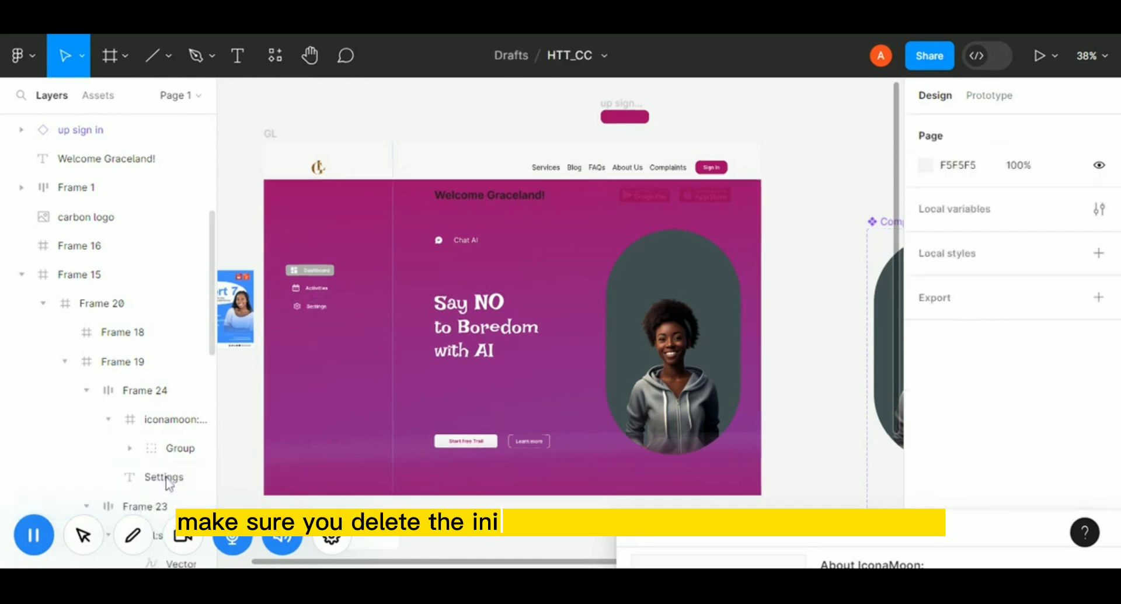
pyautogui.click(319, 311)
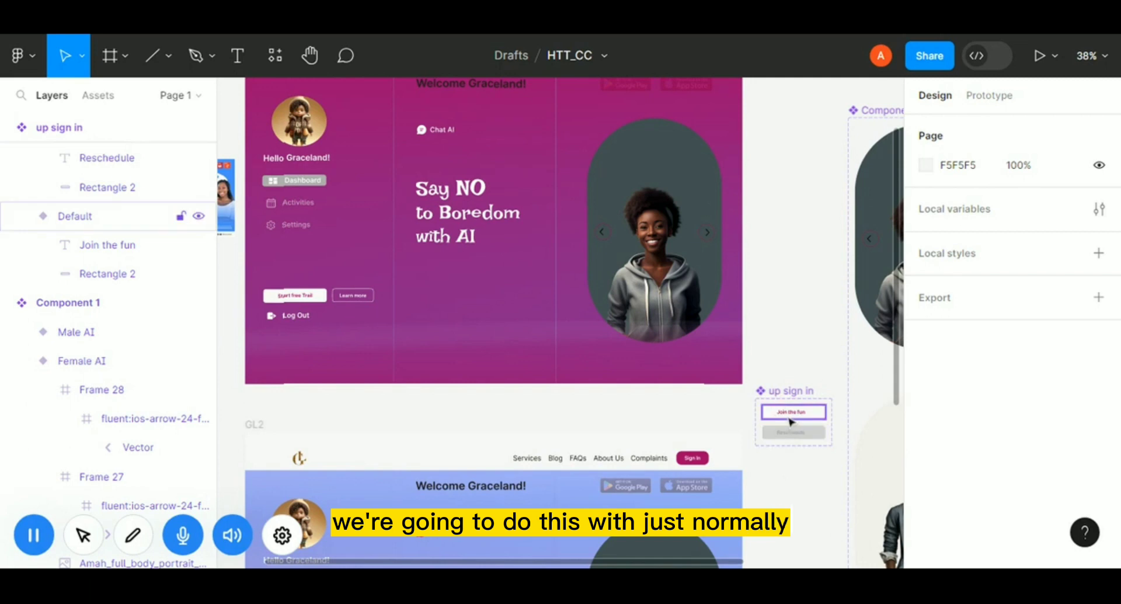
pyautogui.click(298, 304)
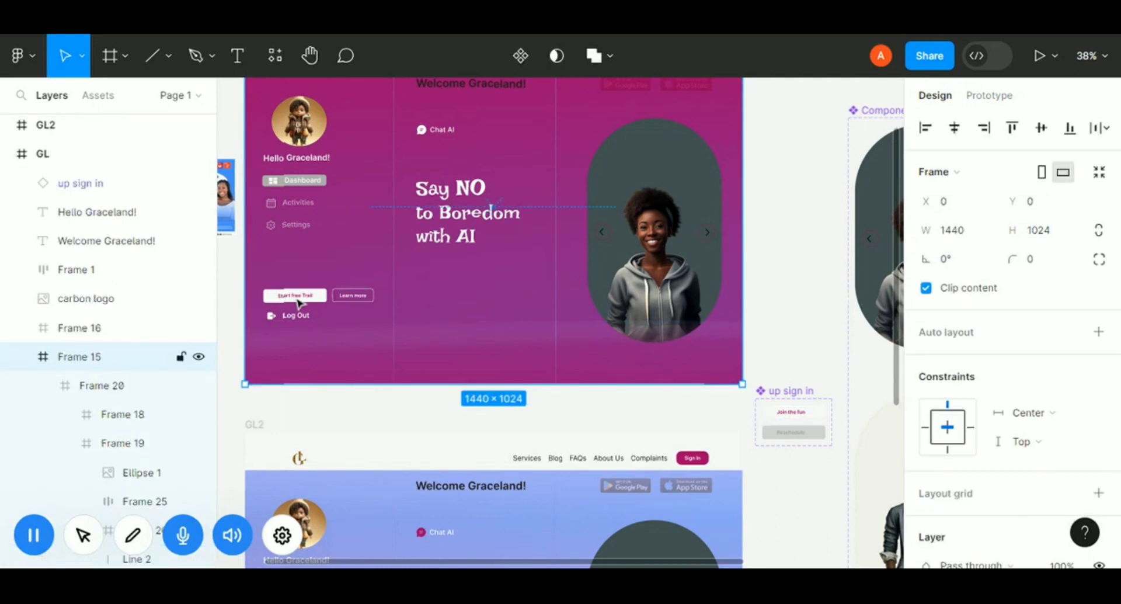
pyautogui.doubleClick(298, 303)
pyautogui.doubleClick(298, 303)
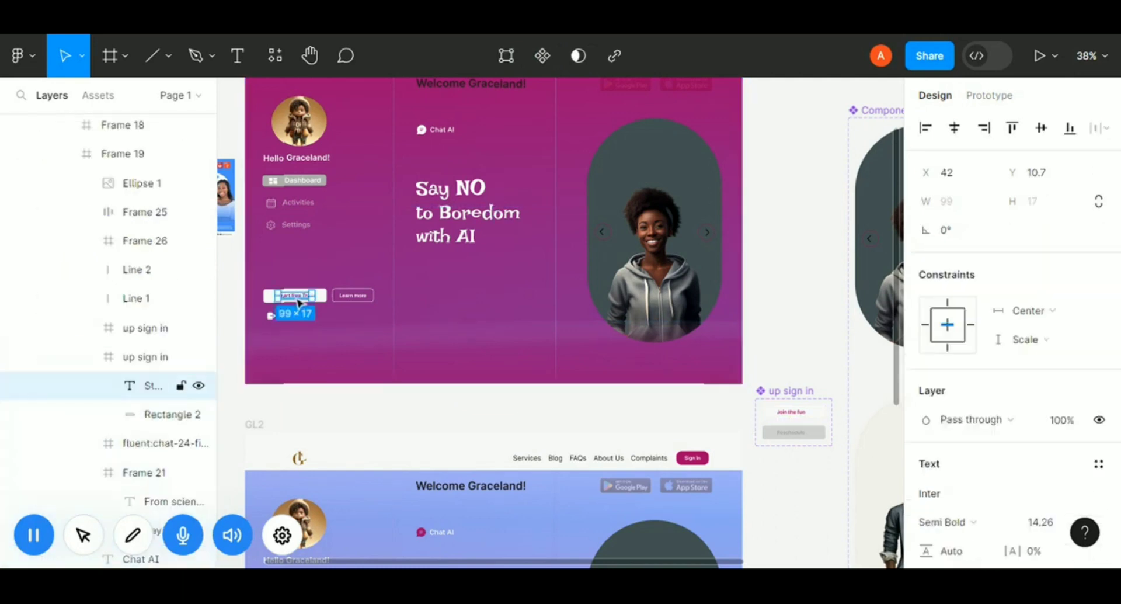
pyautogui.write('licate this')
pyautogui.doubleClick(155, 358)
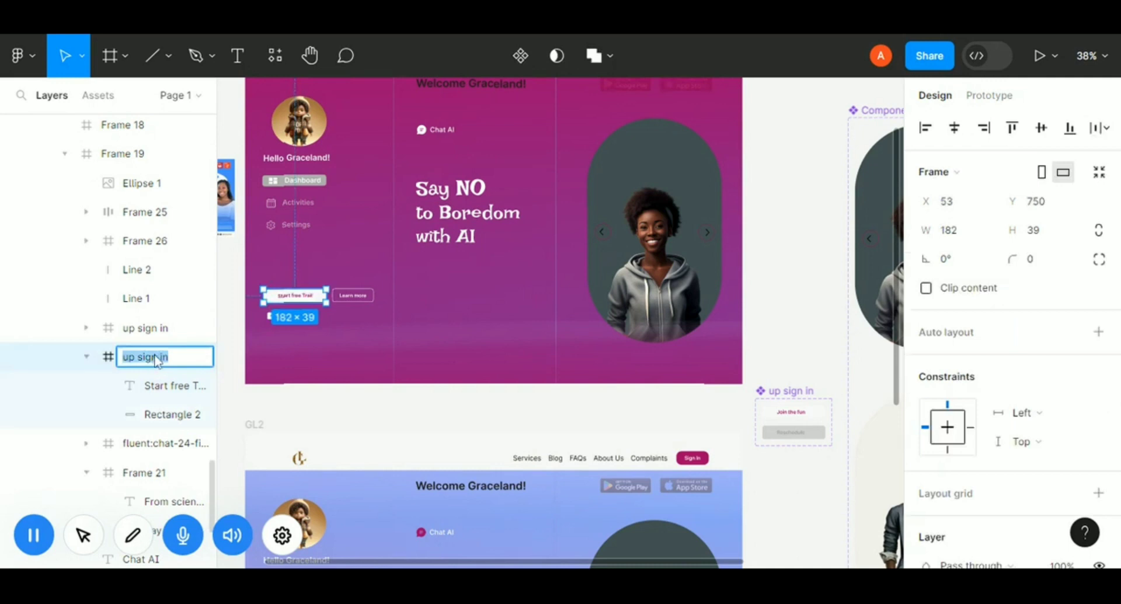
pyautogui.press('Escape')
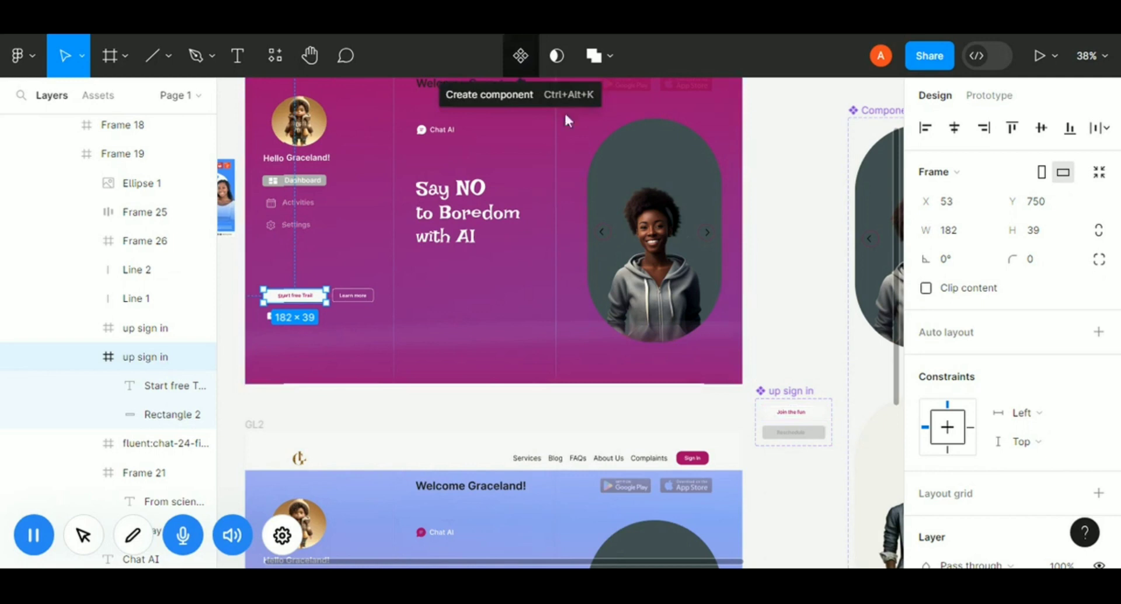
# Select the up sign in component's Default variant and link it to Variant2 with a prototype interaction.
pyautogui.doubleClick(809, 421)
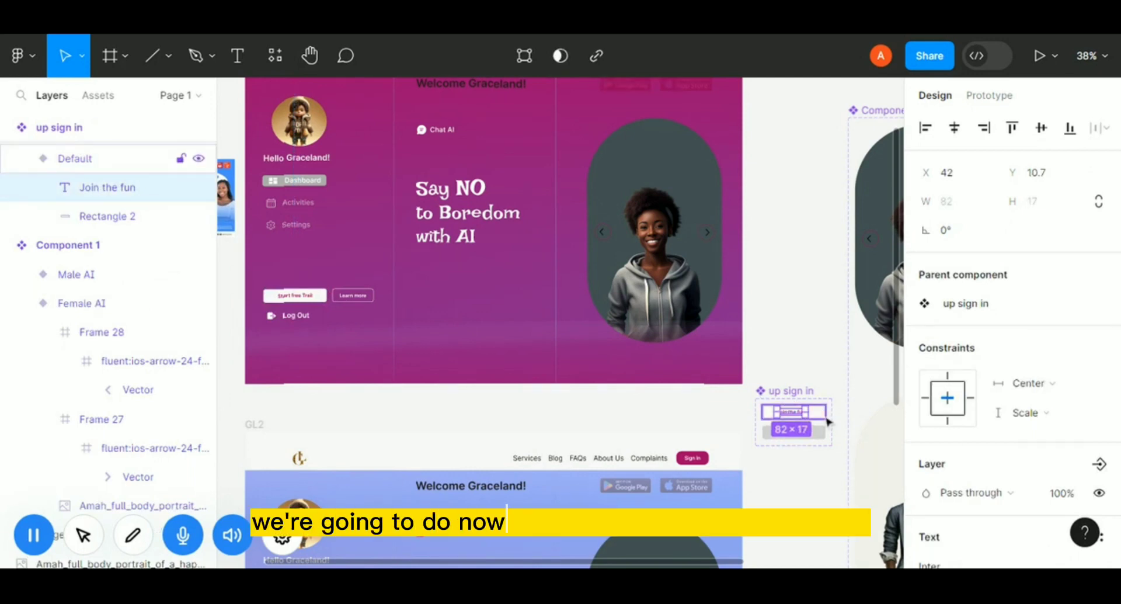
pyautogui.click(824, 413)
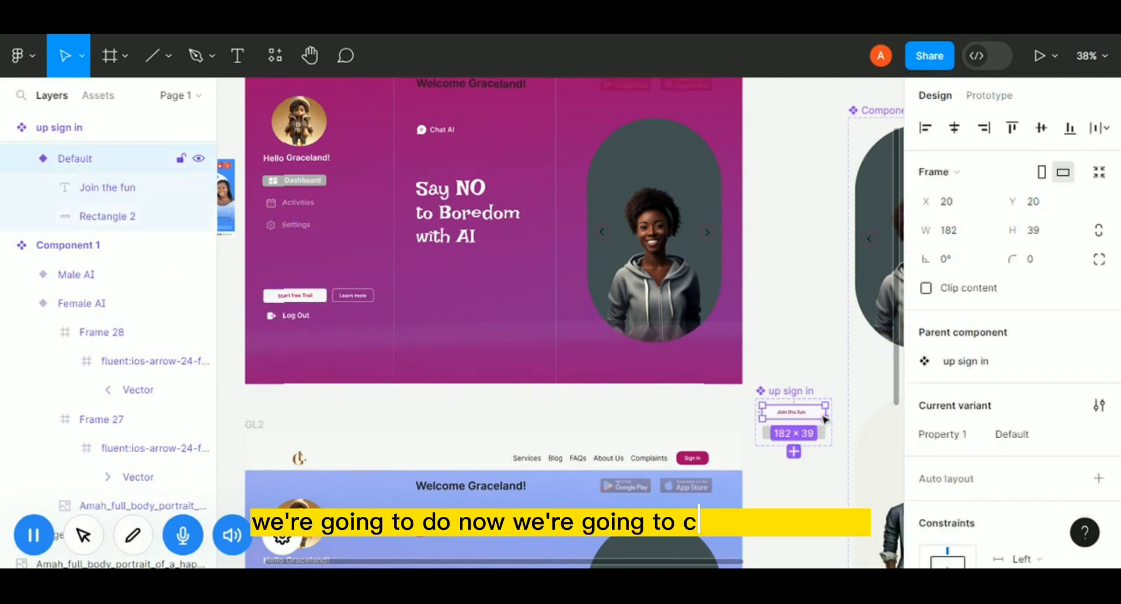
pyautogui.click(1000, 96)
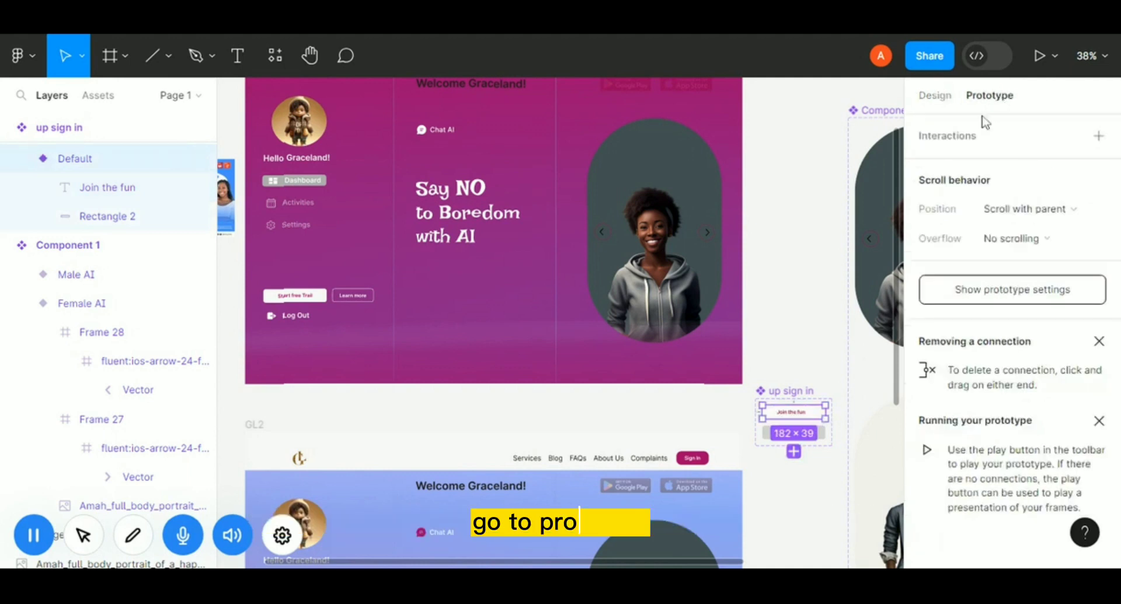
pyautogui.moveTo(796, 421)
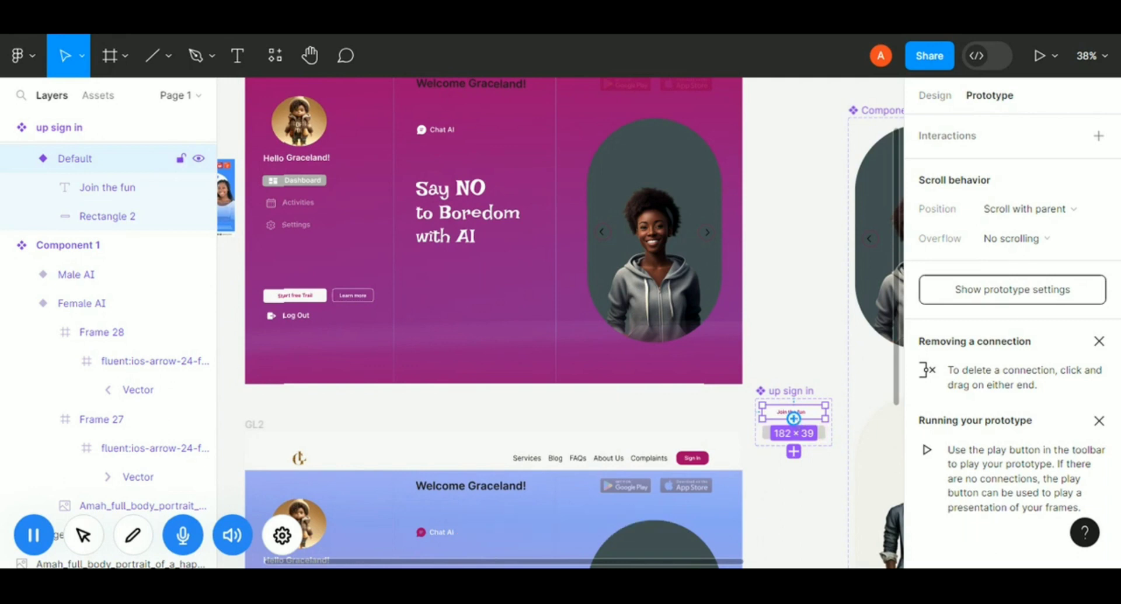
pyautogui.hotkey('ctrl', '+')
pyautogui.hotkey('ctrl', '+')
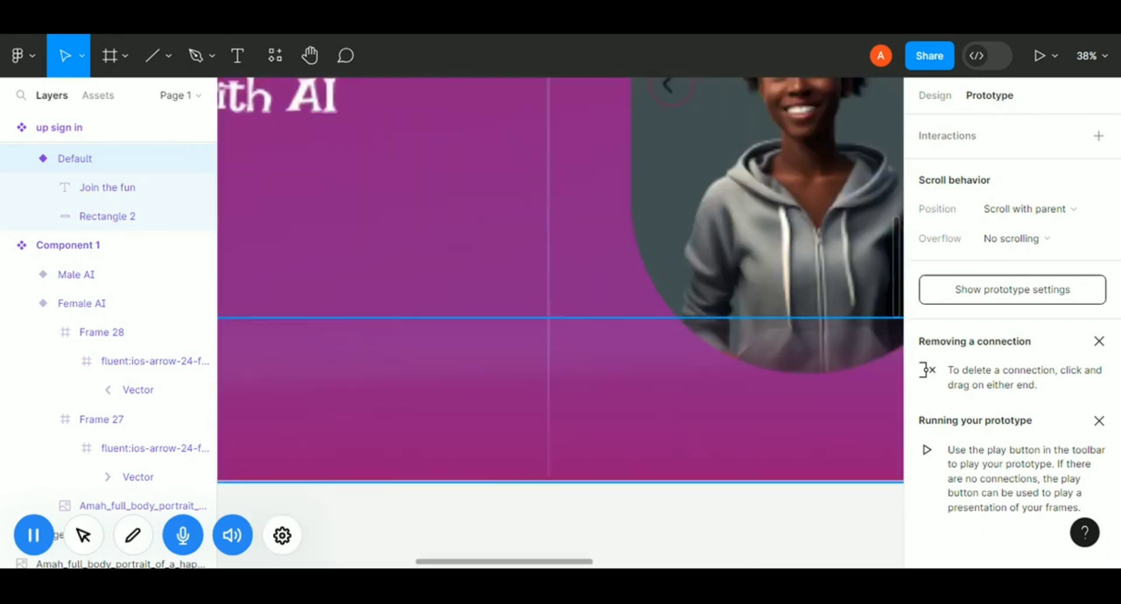
pyautogui.hotkey('ctrl', '+')
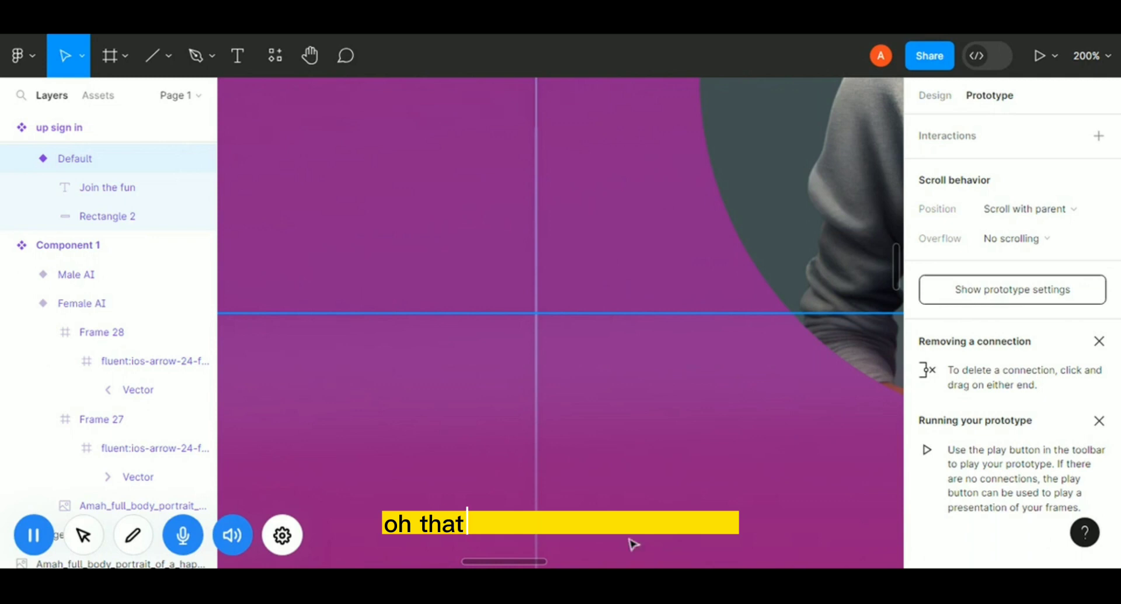
pyautogui.moveTo(528, 563); pyautogui.dragTo(721, 563)
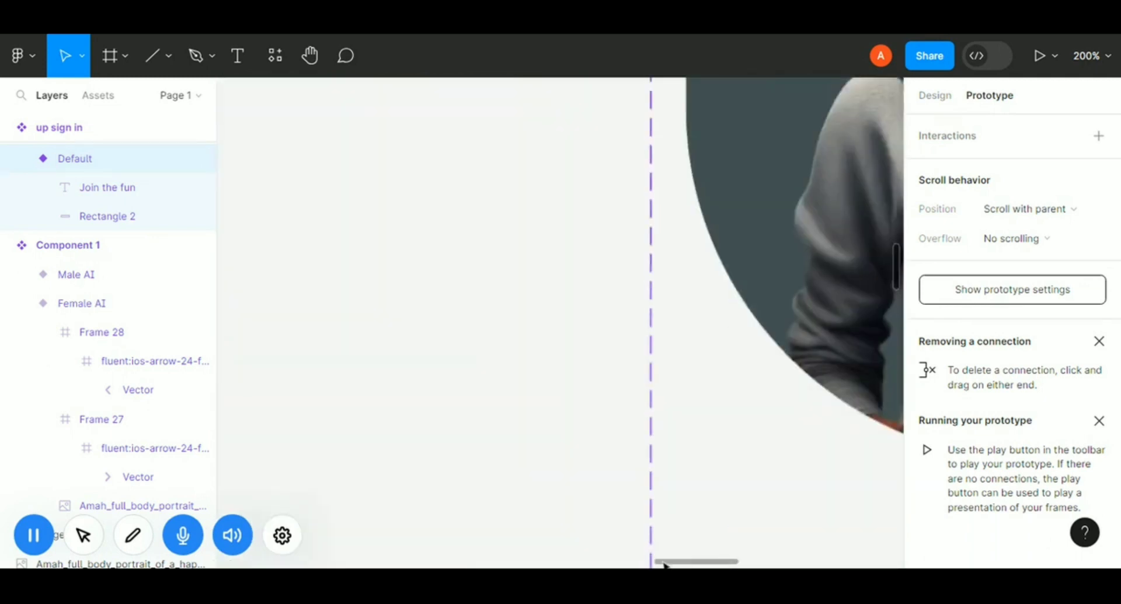
pyautogui.hscroll(-5, 660, 563)
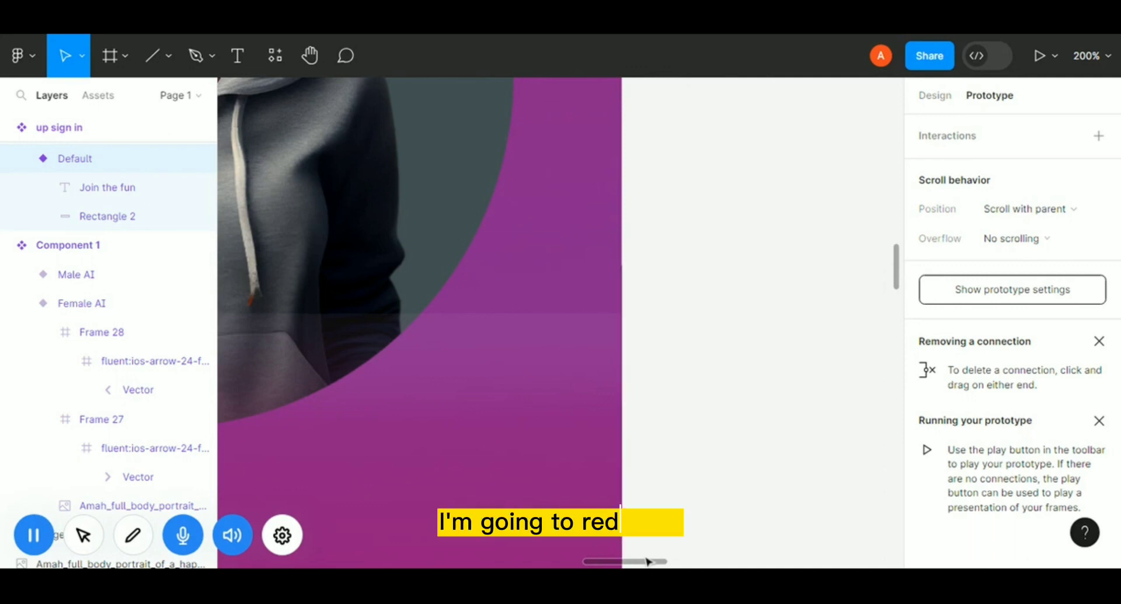
pyautogui.hotkey('ctrl', '-')
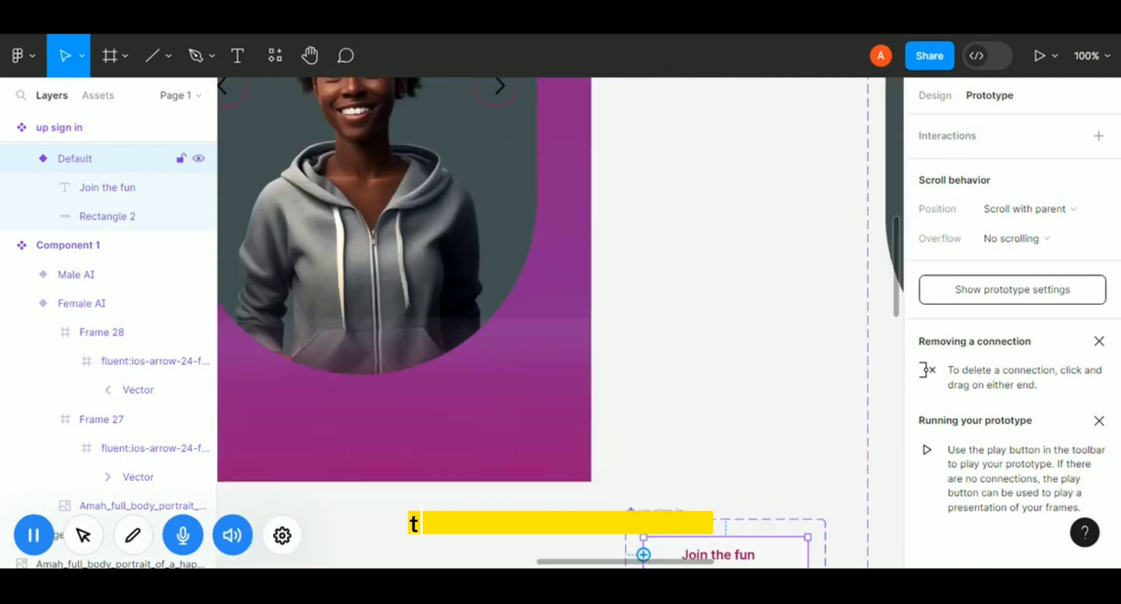
pyautogui.scroll(-3, 729, 496)
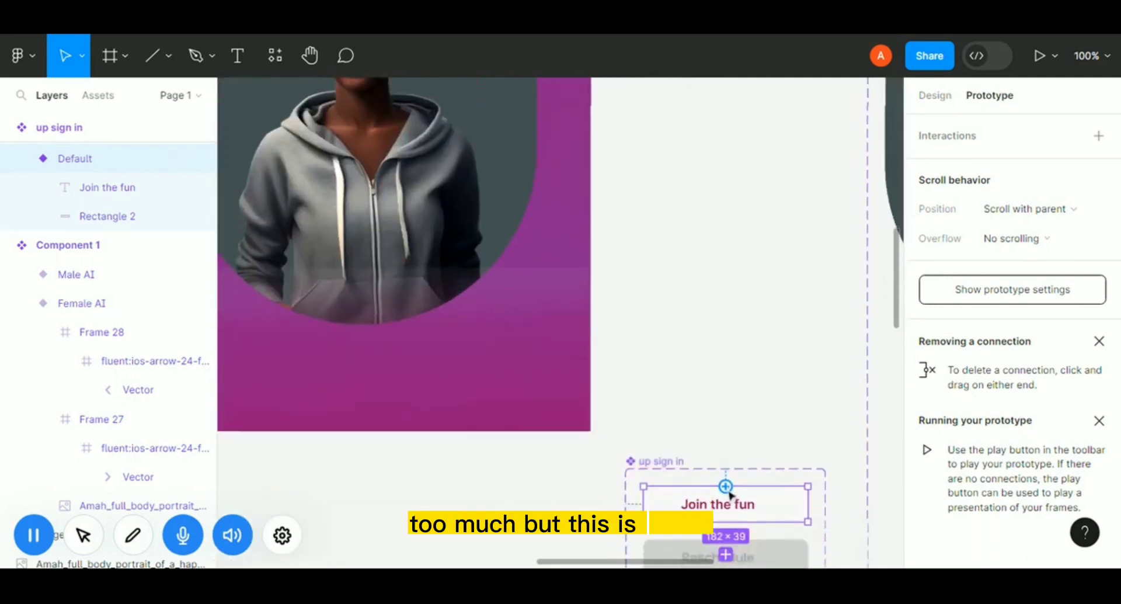
pyautogui.scroll(-3, 728, 496)
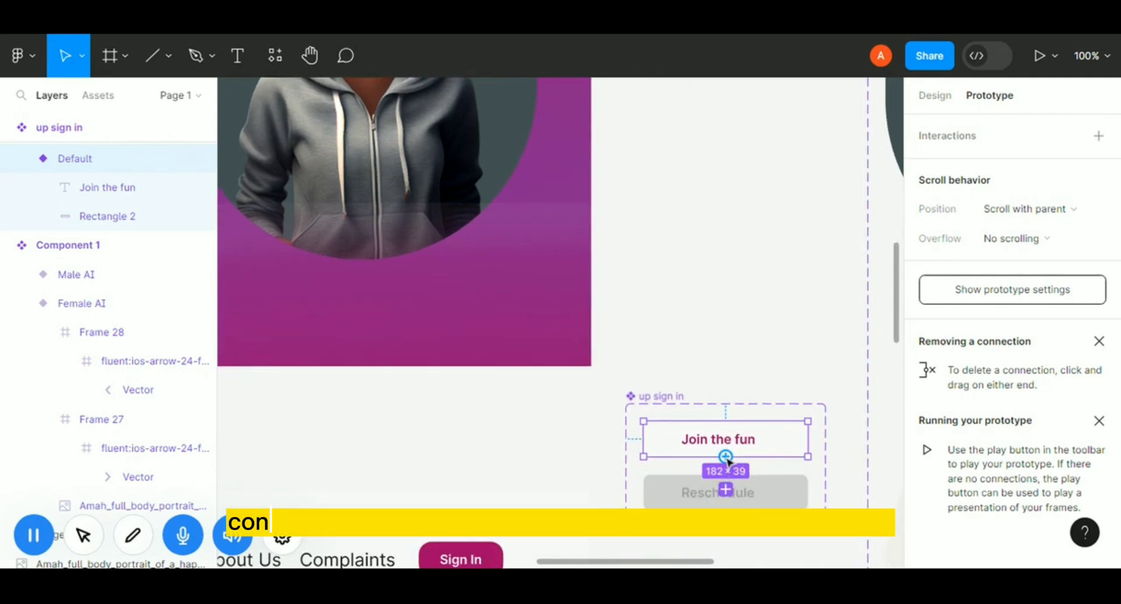
pyautogui.moveTo(729, 467); pyautogui.dragTo(730, 493)
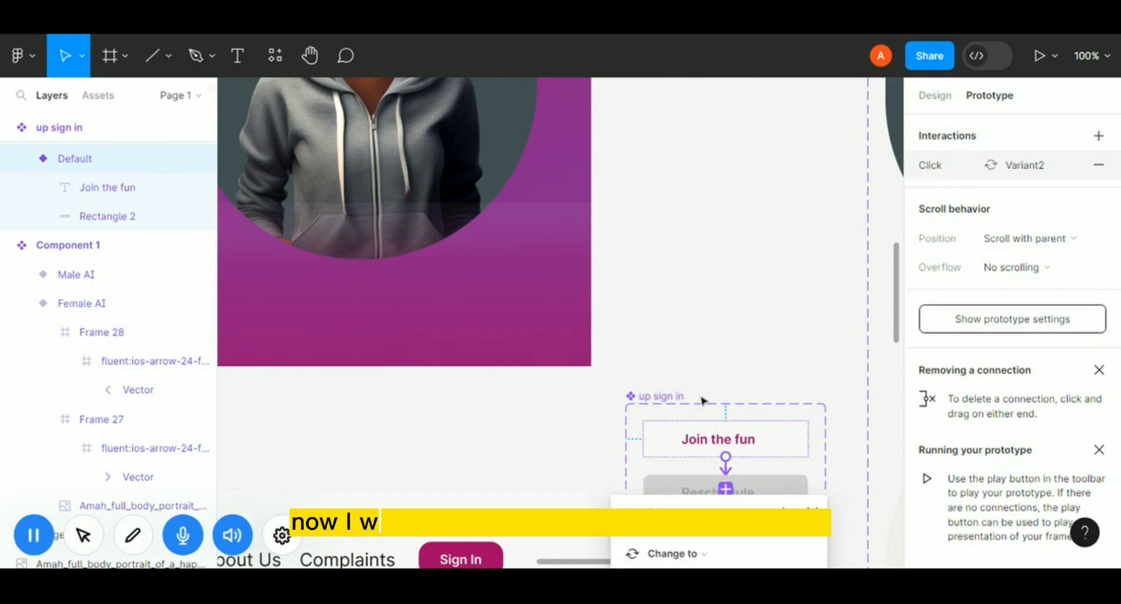
# Set the interaction's trigger to While hovering and its easing to Ease in and out.
pyautogui.moveTo(730, 494); pyautogui.dragTo(514, 110)
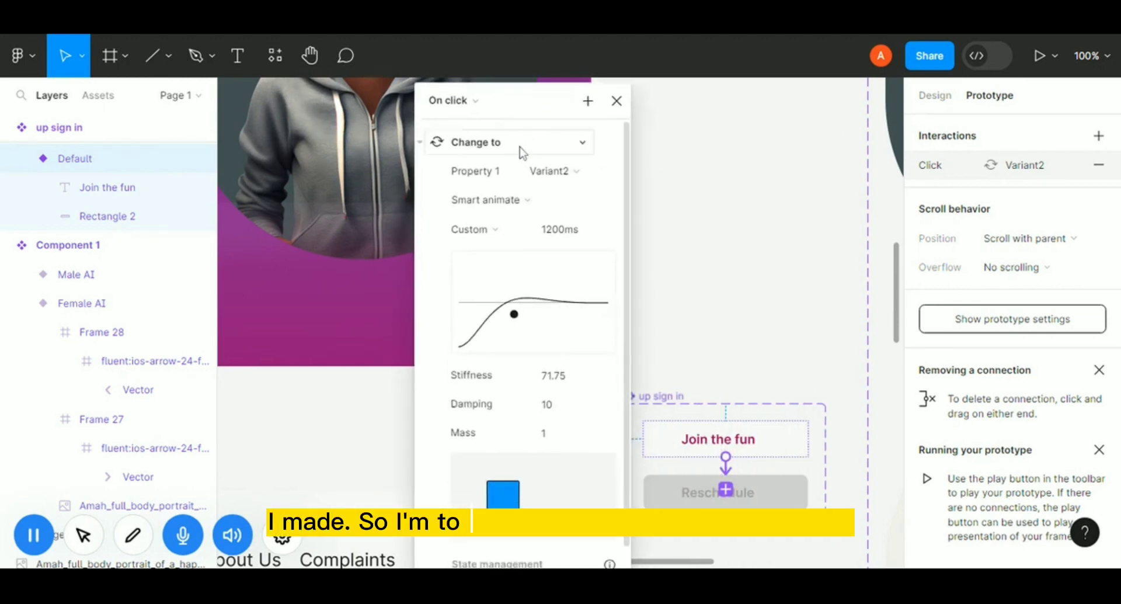
pyautogui.click(476, 99)
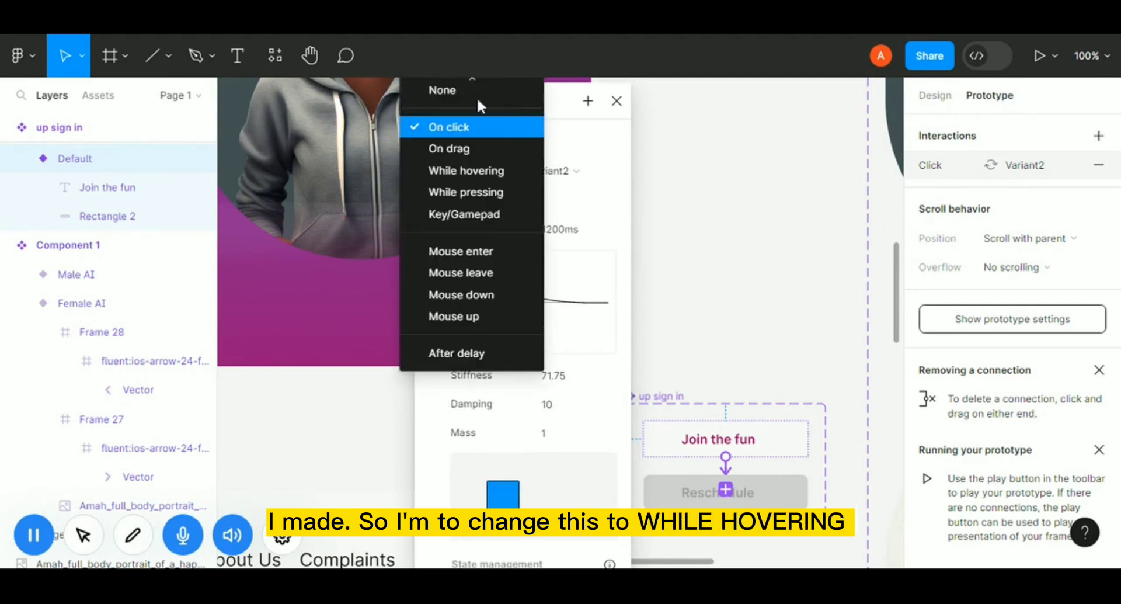
pyautogui.click(479, 173)
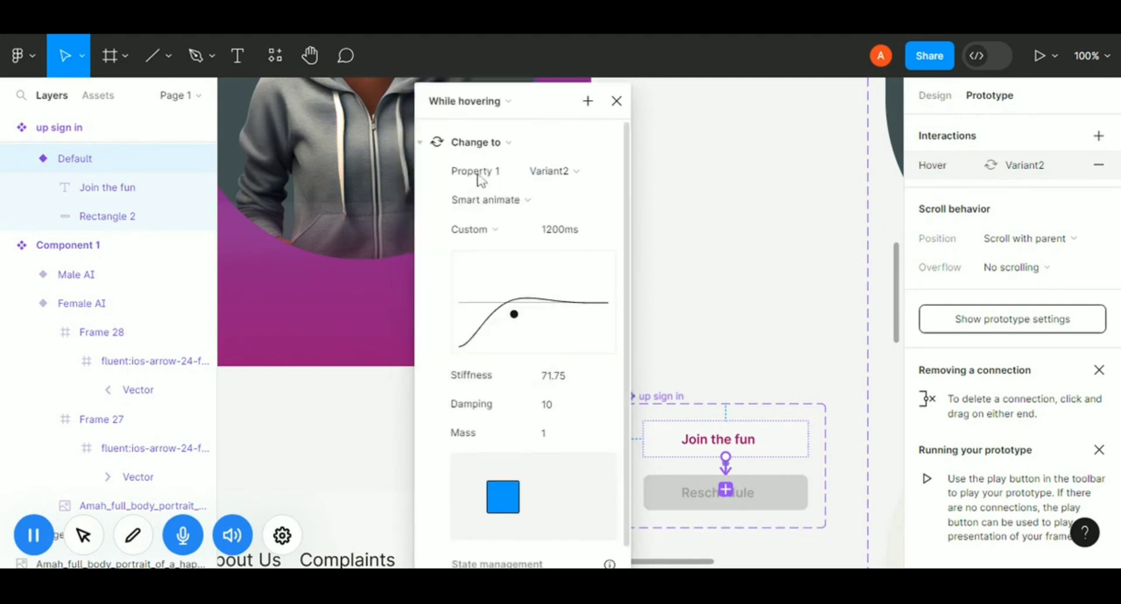
pyautogui.click(522, 226)
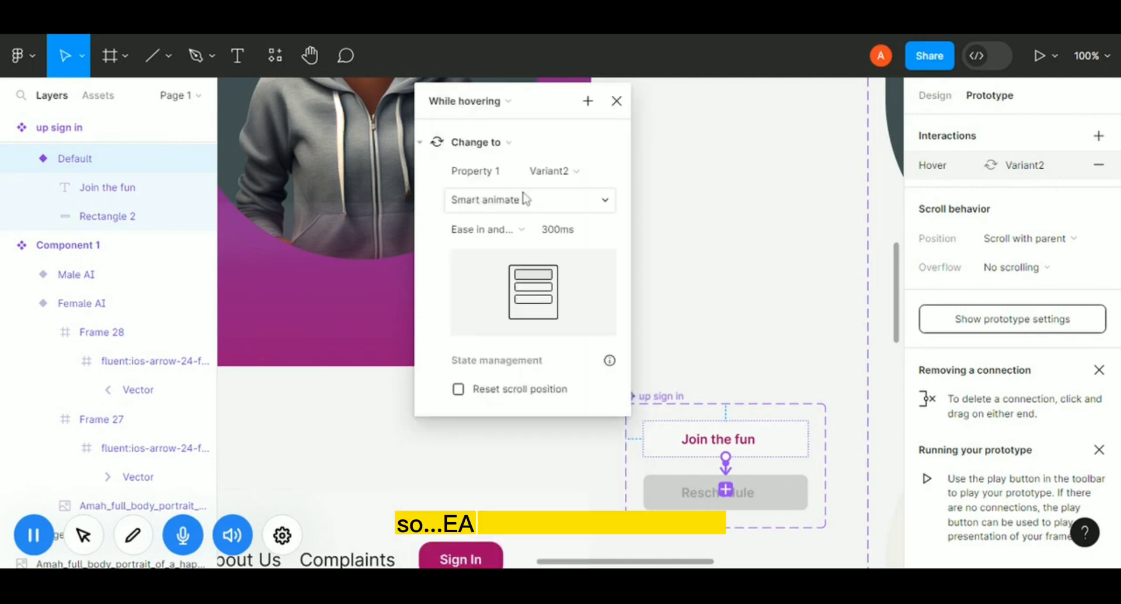
pyautogui.click(525, 186)
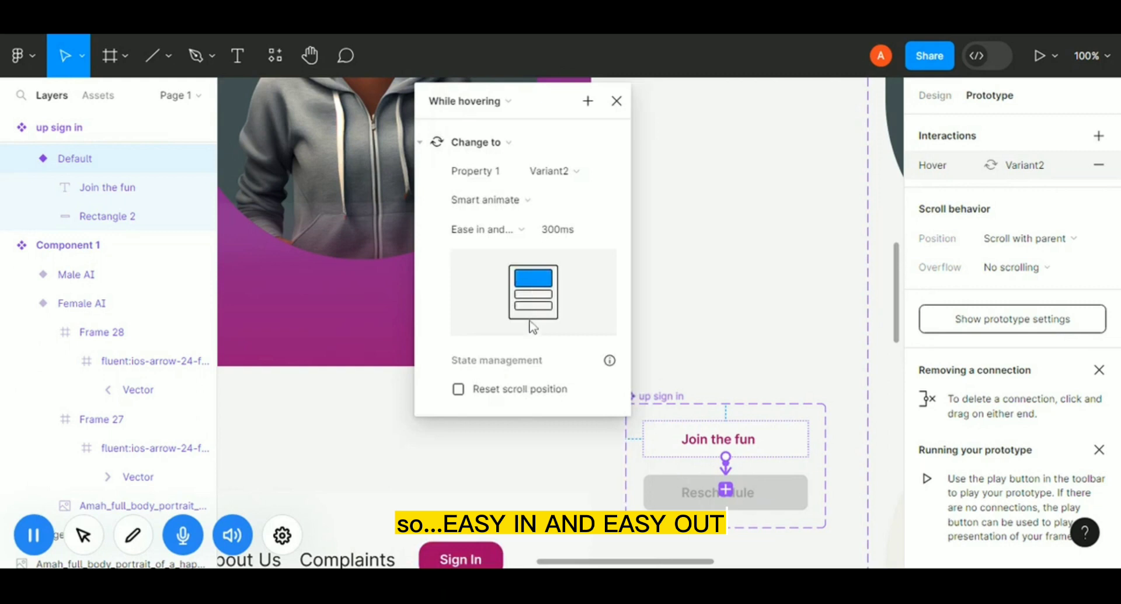
# Try adding a While hovering interaction from Variant2 back to Default, then undo it.
pyautogui.click(777, 497)
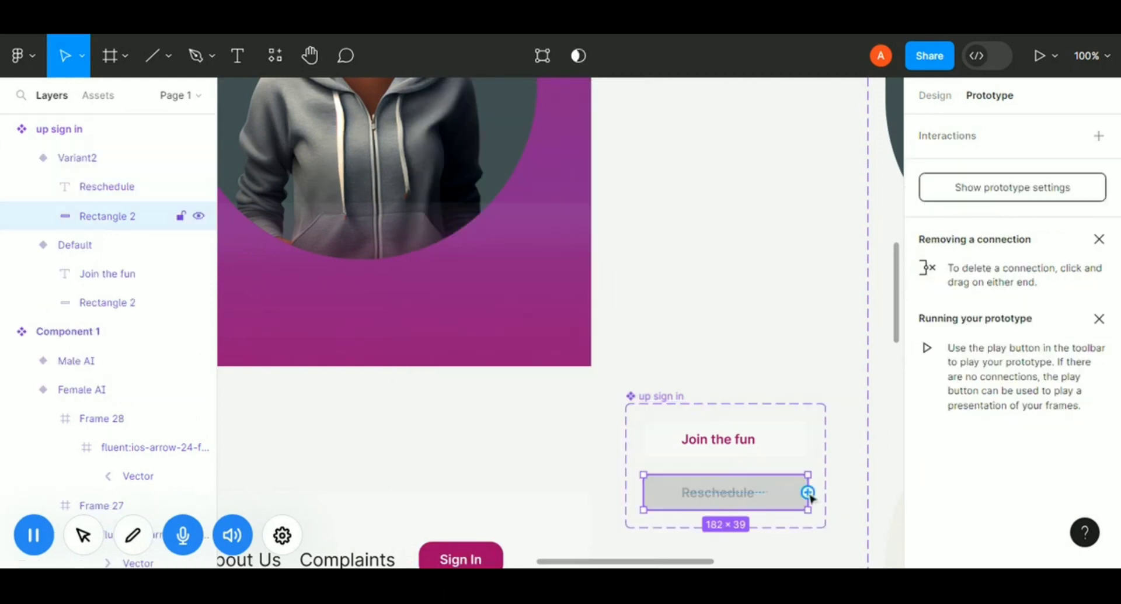
pyautogui.moveTo(807, 492); pyautogui.dragTo(774, 440)
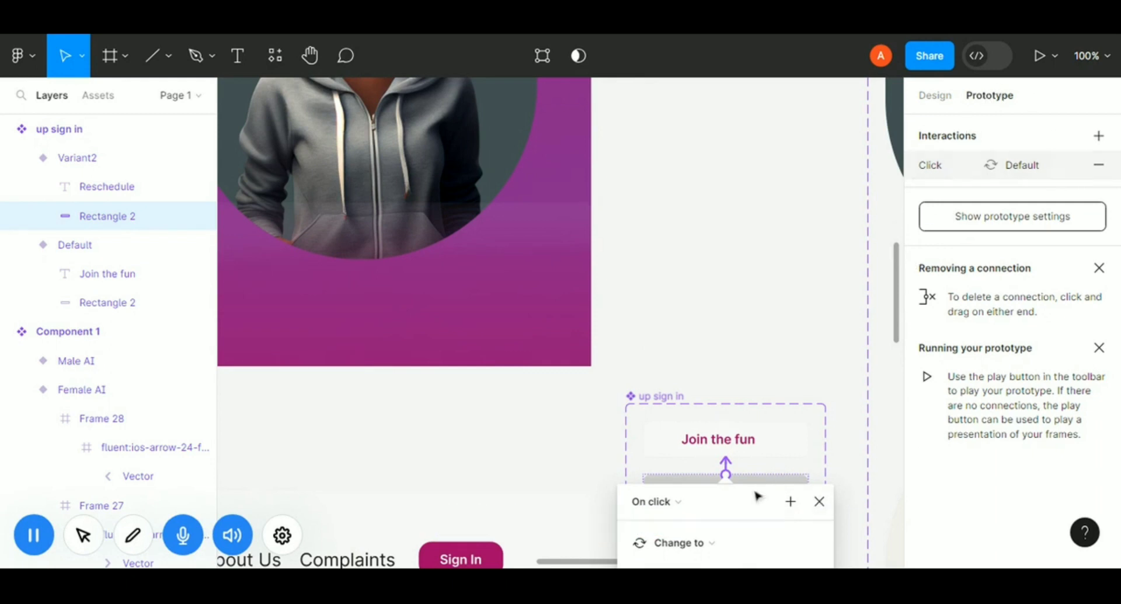
pyautogui.click(677, 501)
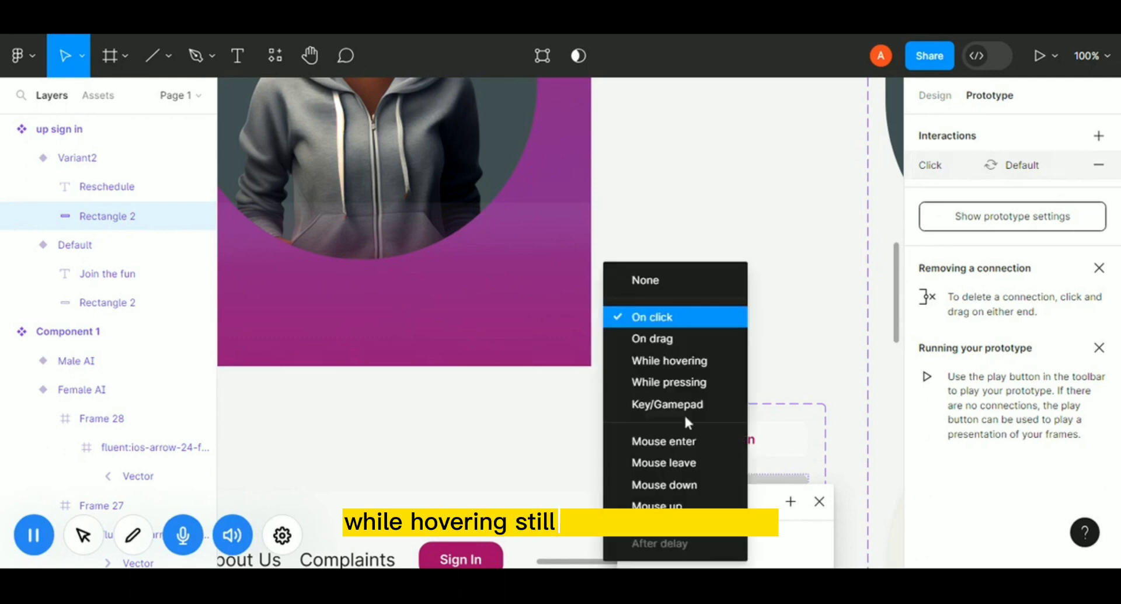
pyautogui.click(689, 360)
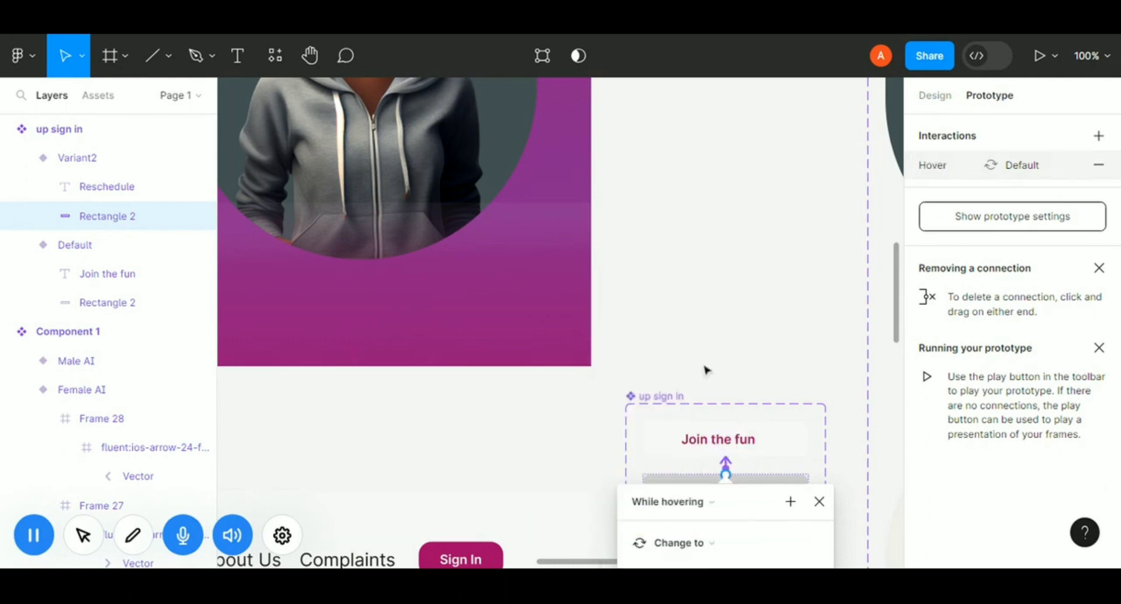
pyautogui.click(820, 501)
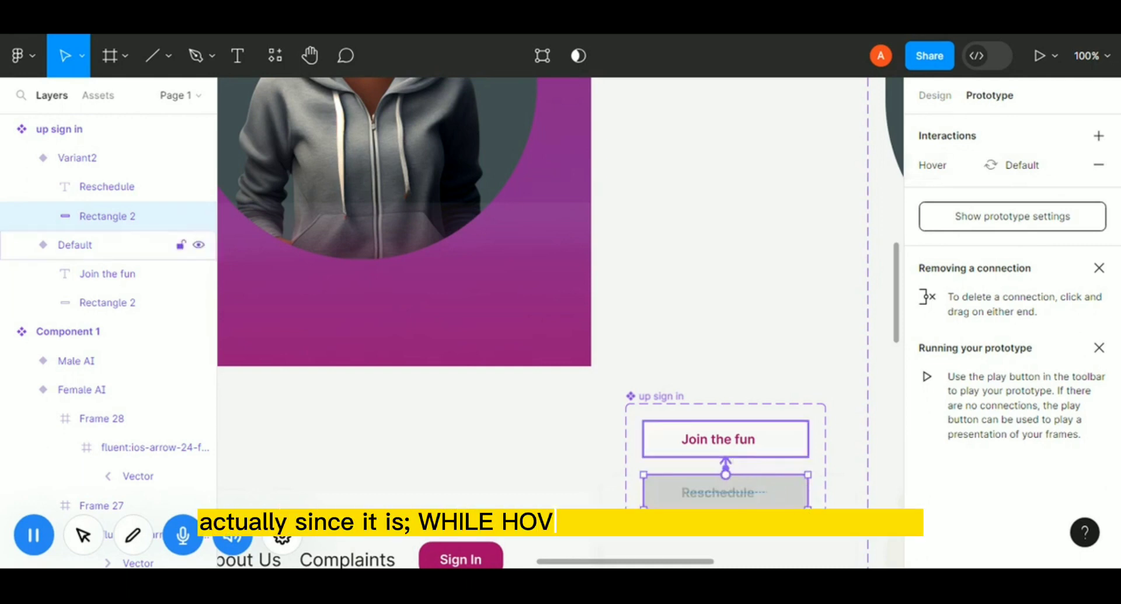
pyautogui.hotkey('ctrl', 'z')
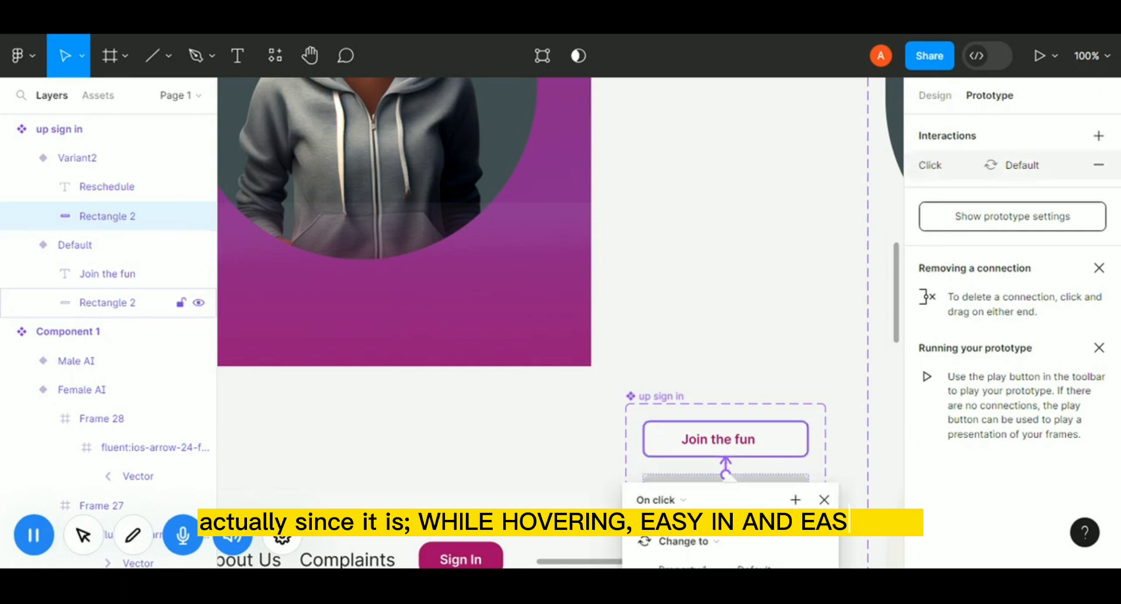
pyautogui.hotkey('ctrl', 'z')
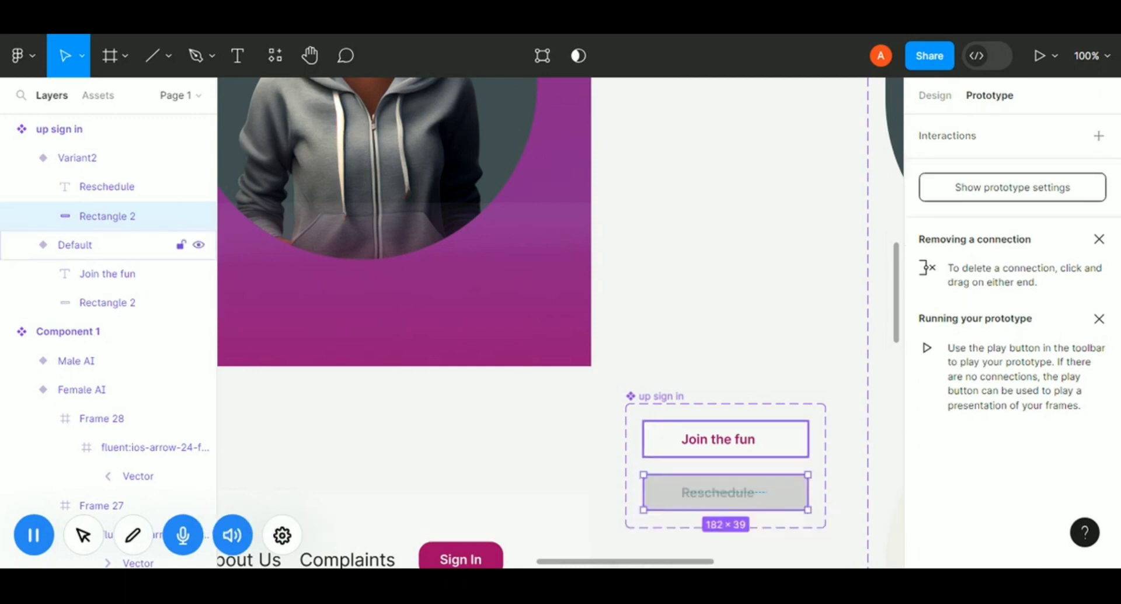
# Link the Default variant's rectangle to Variant2 with a prototype interaction triggered While hovering.
pyautogui.click(786, 453)
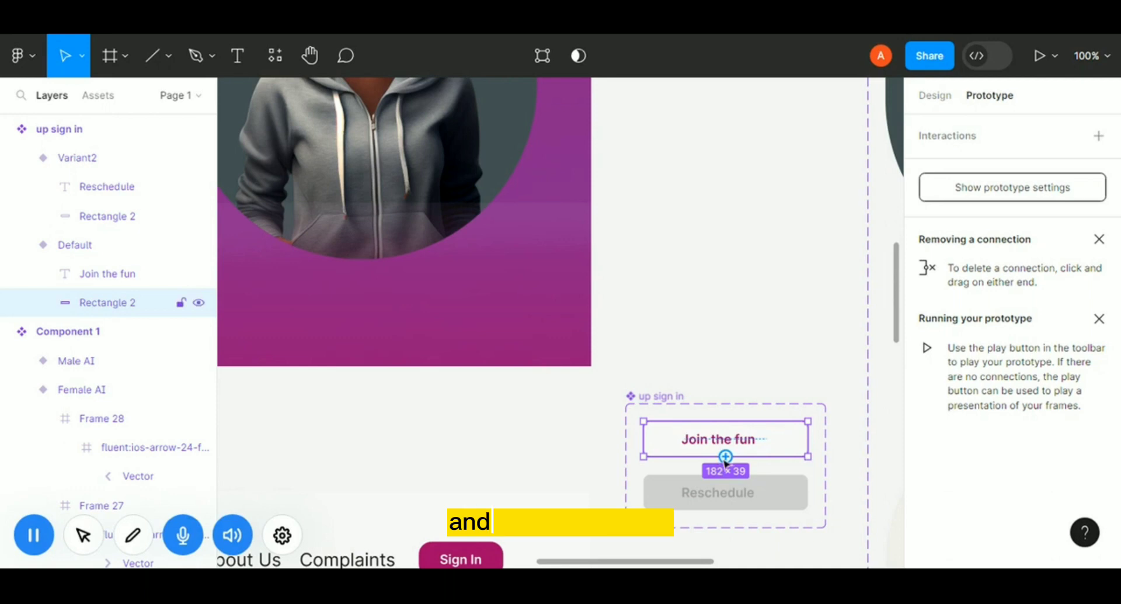
pyautogui.moveTo(726, 456); pyautogui.dragTo(724, 498)
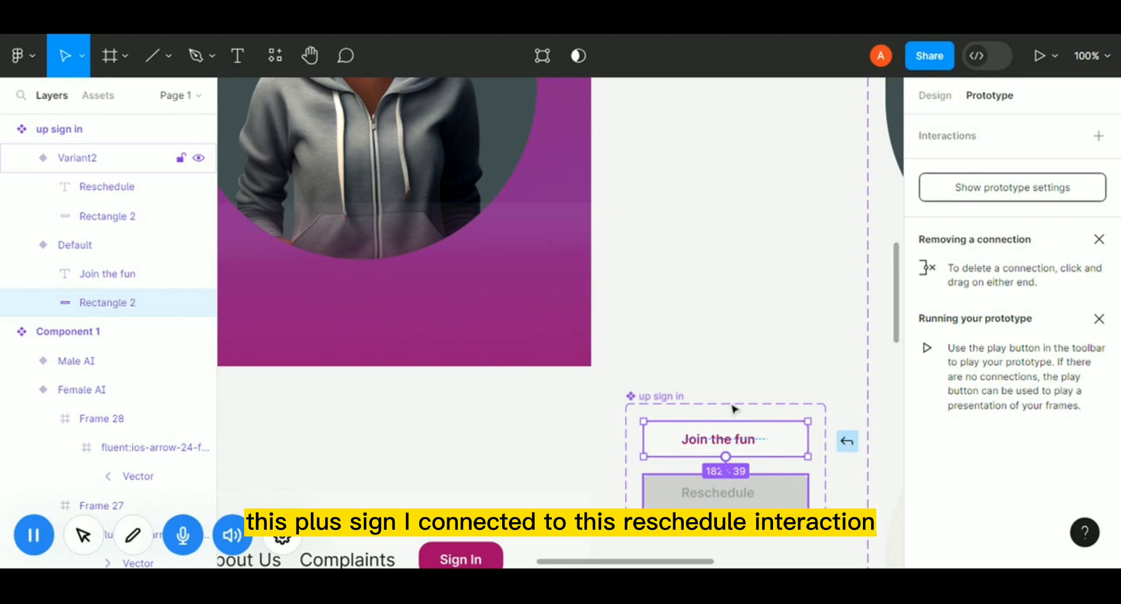
pyautogui.moveTo(726, 457); pyautogui.dragTo(725, 490)
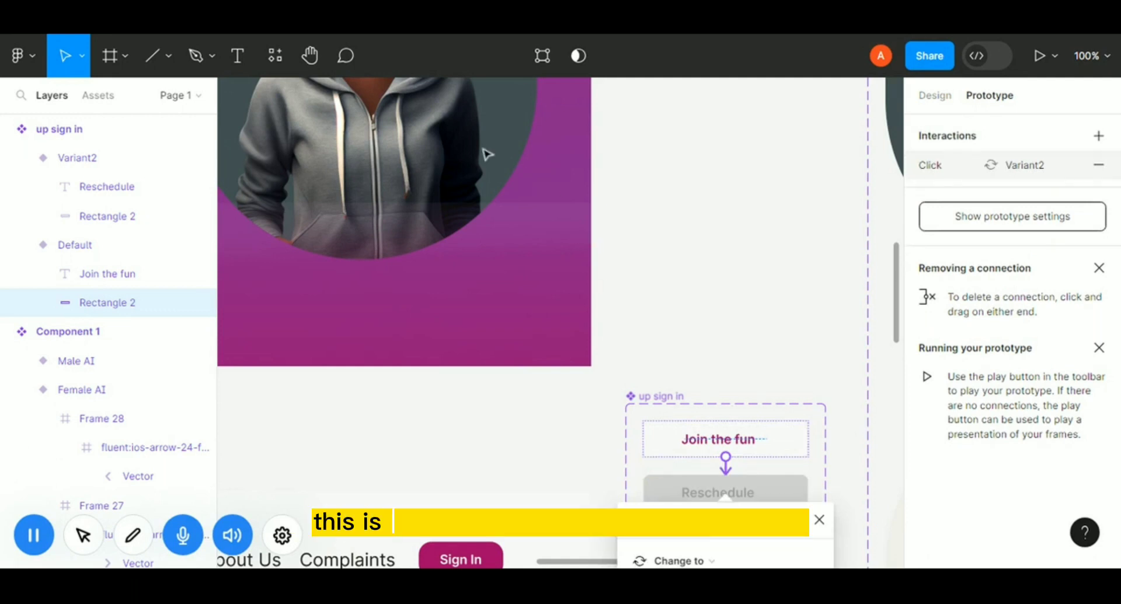
pyautogui.moveTo(720, 520); pyautogui.dragTo(448, 149)
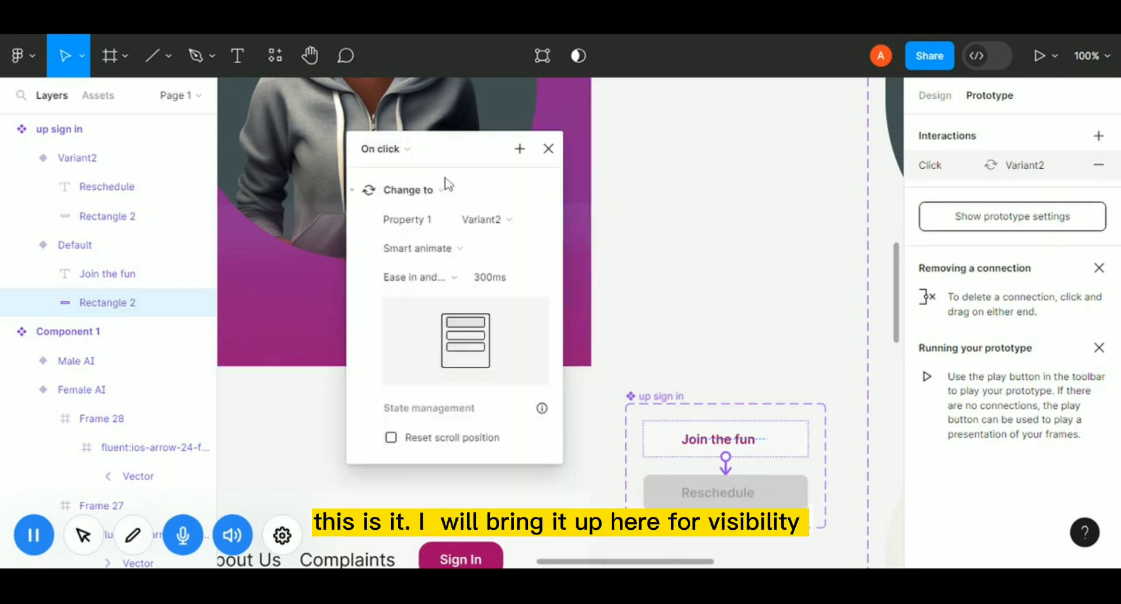
pyautogui.click(415, 153)
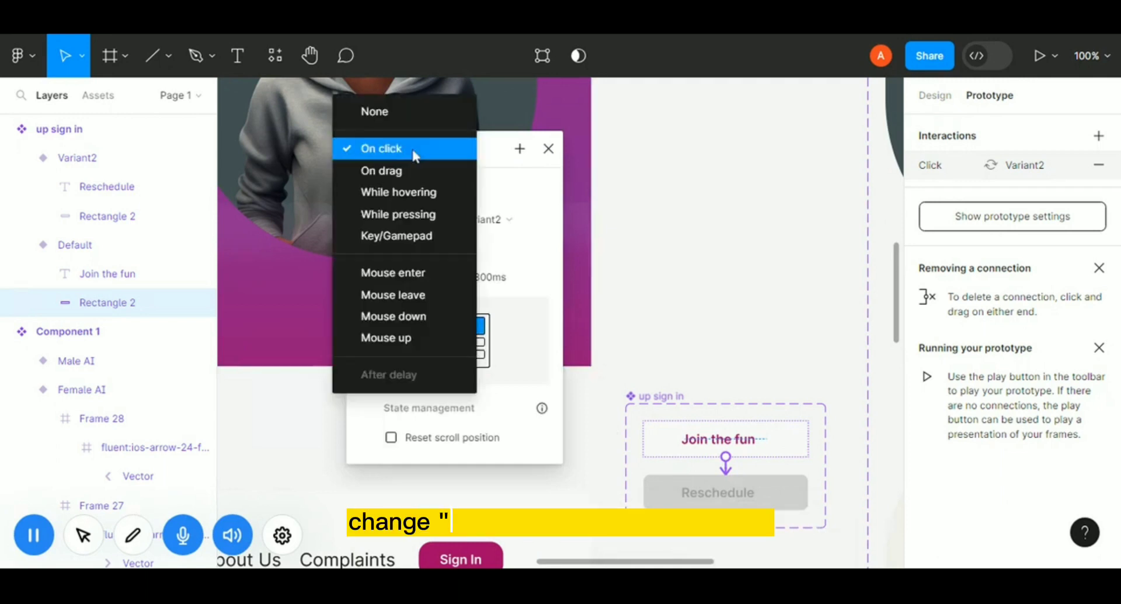
pyautogui.click(405, 191)
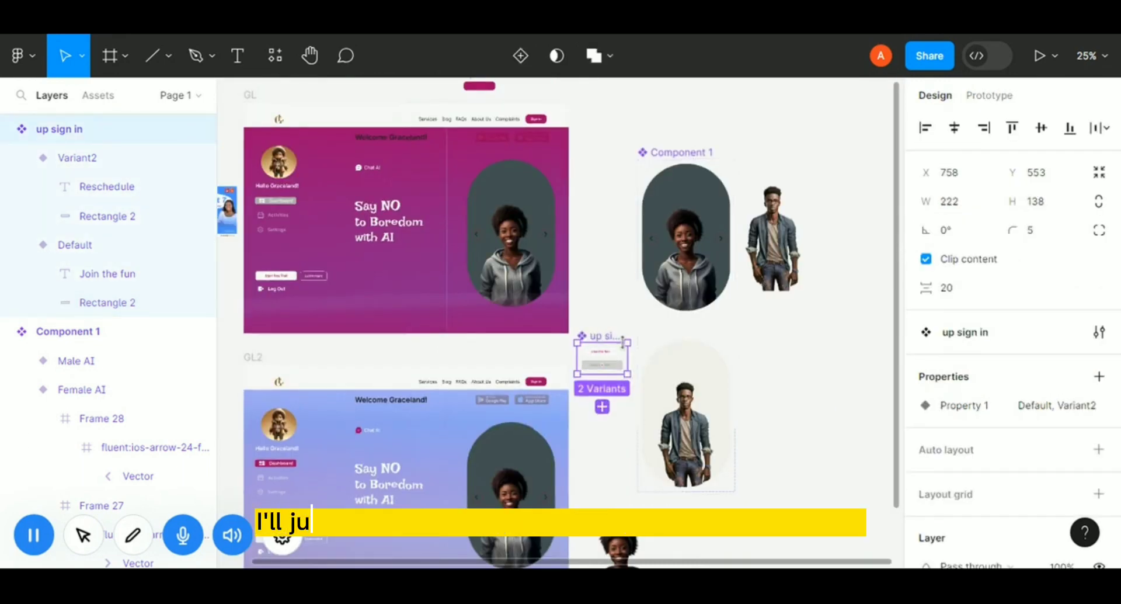
# Move the up sign in component set beside the portrait components, nudging it to X 1558.
pyautogui.moveTo(623, 343); pyautogui.dragTo(850, 344)
pyautogui.hotkey('shift', 'Right')
pyautogui.hotkey('shift', 'Left')
pyautogui.hotkey('shift', 'Left')
pyautogui.hotkey('shift', 'Left')
pyautogui.hotkey('shift', 'Left')
pyautogui.hotkey('shift', 'Left')
pyautogui.hotkey('shift', 'Left')
pyautogui.hotkey('shift', 'Left')
pyautogui.hotkey('shift', 'Left')
pyautogui.hotkey('shift', 'Left')
pyautogui.hotkey('shift', 'Left')
pyautogui.hotkey('shift', 'Left')
pyautogui.hotkey('shift', 'Left')
pyautogui.hotkey('shift', 'Left')
pyautogui.hotkey('shift', 'Left')
pyautogui.hotkey('shift', 'Left')
pyautogui.hotkey('shift', 'Left')
pyautogui.hotkey('shift', 'Left')
pyautogui.hotkey('shift', 'Left')
pyautogui.hotkey('shift', 'Left')
pyautogui.hotkey('shift', 'Left')
pyautogui.hotkey('shift', 'Left')
pyautogui.hotkey('shift', 'Left')
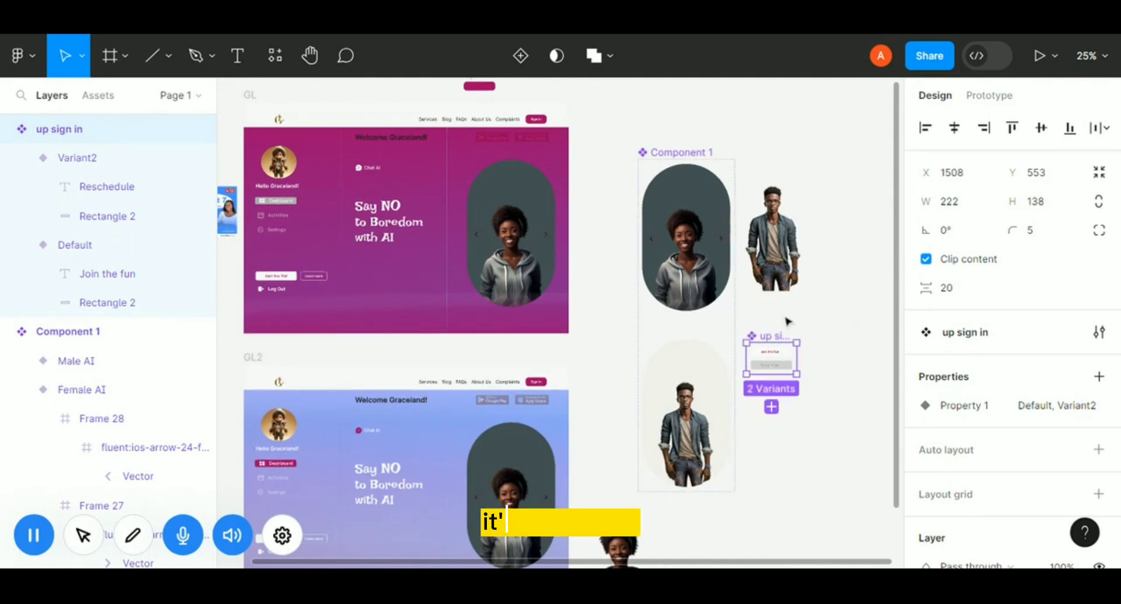
pyautogui.hotkey('shift', 'Right')
pyautogui.hotkey('shift', 'Right')
pyautogui.hotkey('shift', 'Right')
pyautogui.hotkey('shift', 'Right')
pyautogui.hotkey('shift', 'Right')
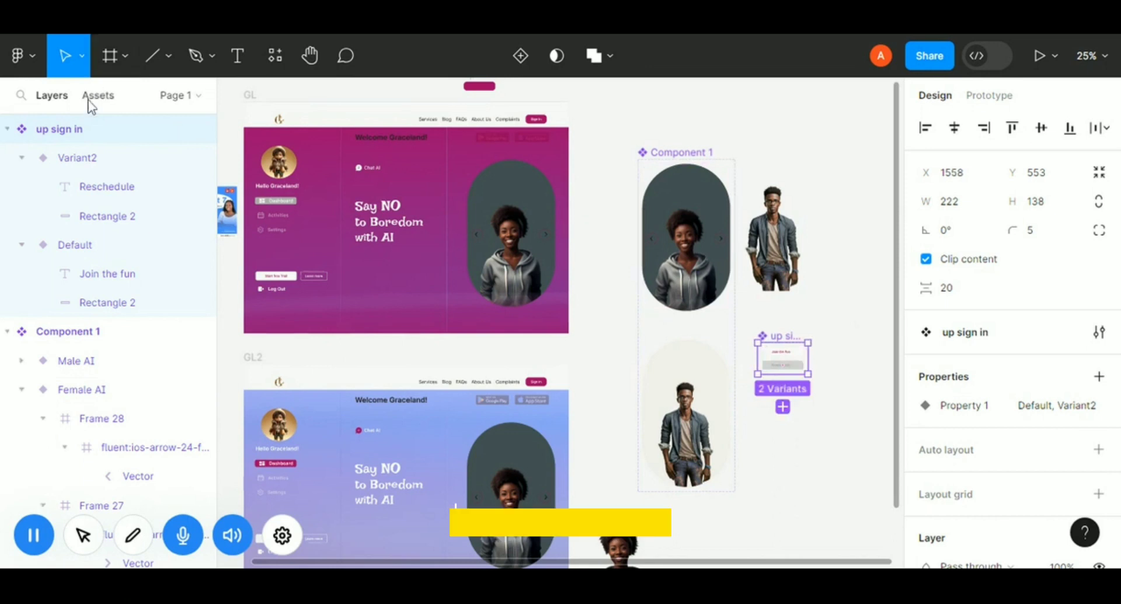
# Place an instance of the up sign in button component in the GL2 frame and centre it horizontally.
pyautogui.click(97, 95)
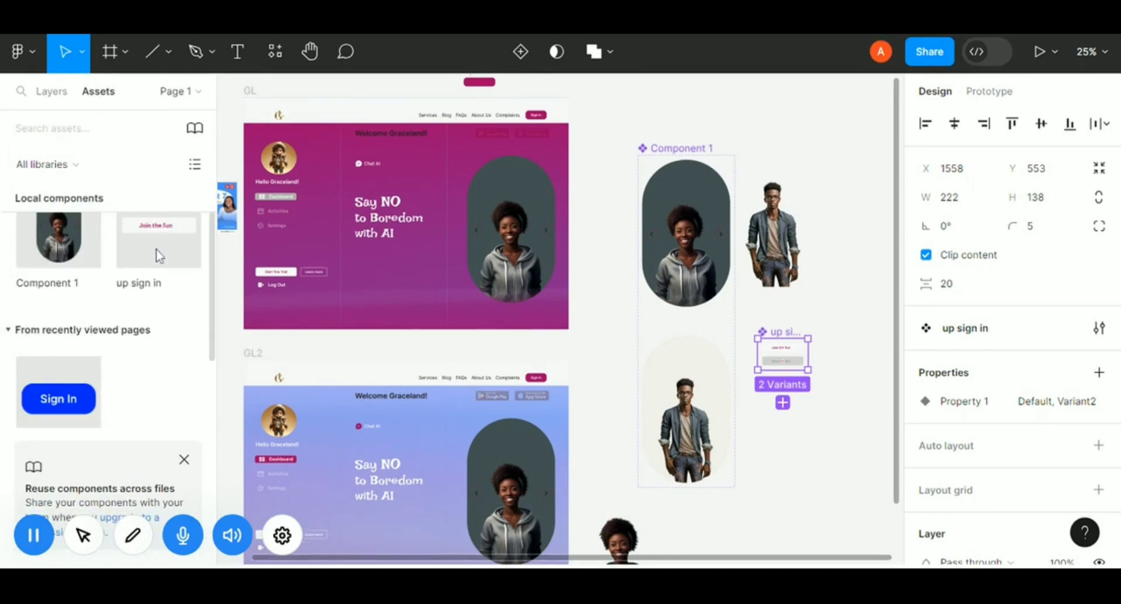
pyautogui.moveTo(145, 237); pyautogui.dragTo(393, 317)
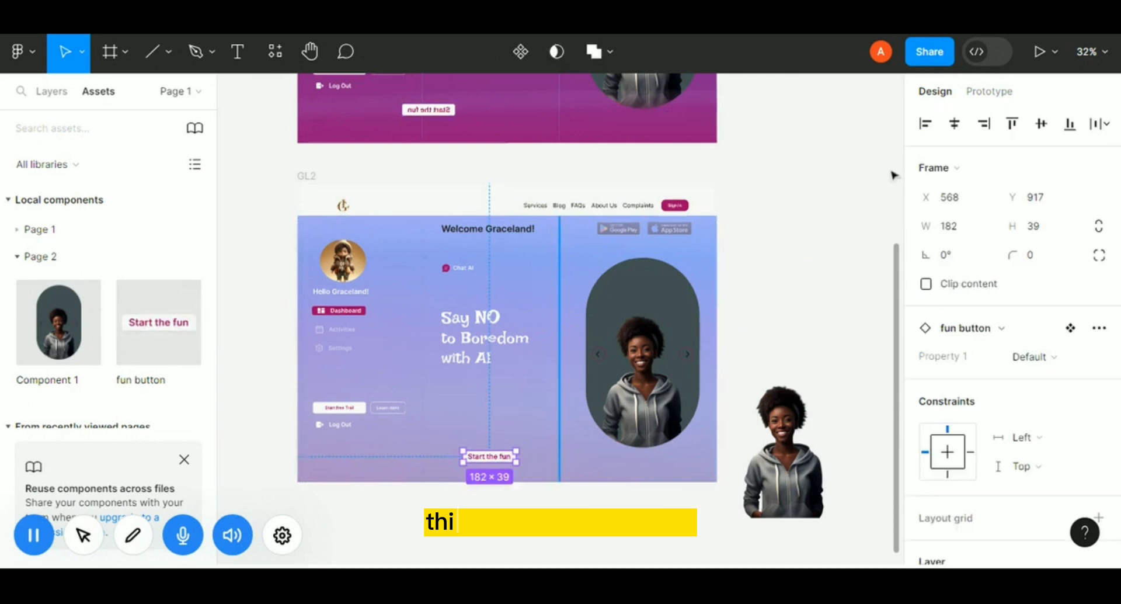
pyautogui.click(956, 125)
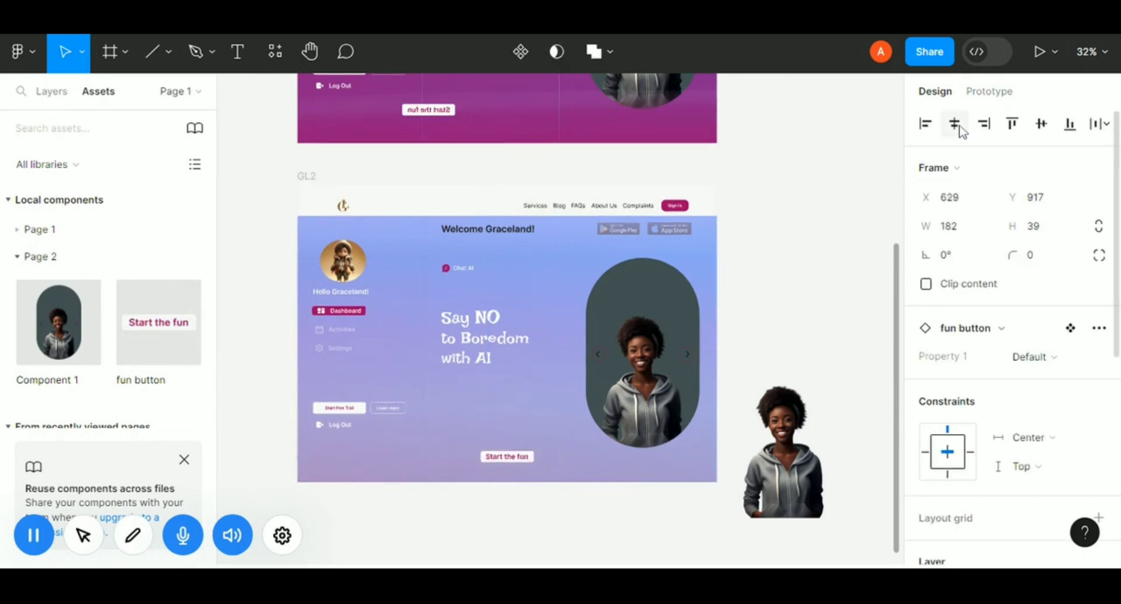
# Try vertically centring the fun button instance in the GL2 frame, undo it, and nudge the button down to Y 929.
pyautogui.click(1042, 132)
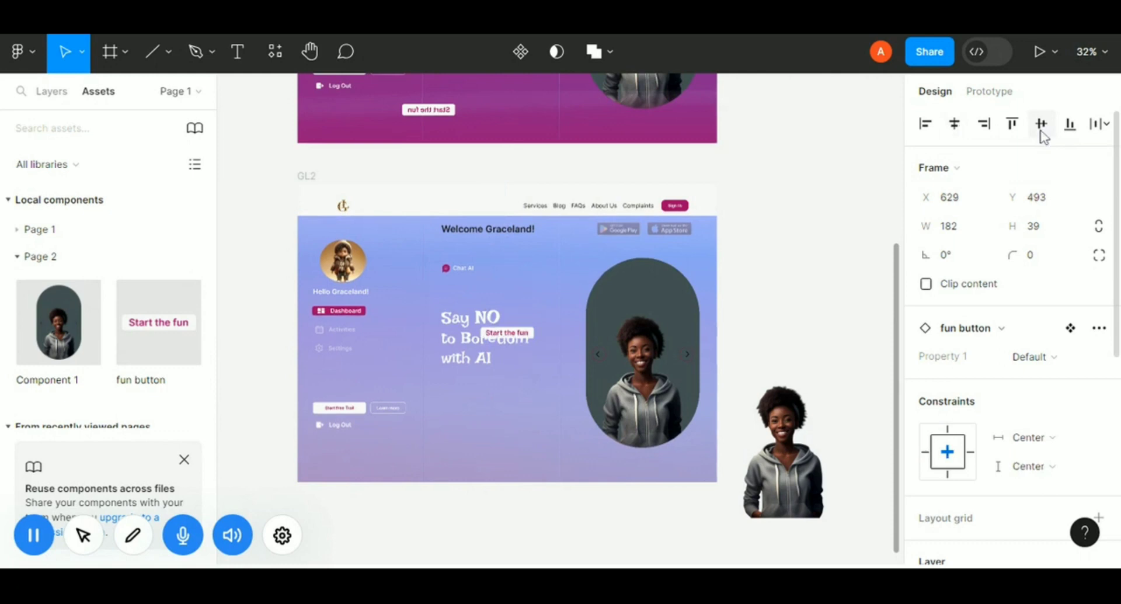
pyautogui.hotkey('ctrl', 'z')
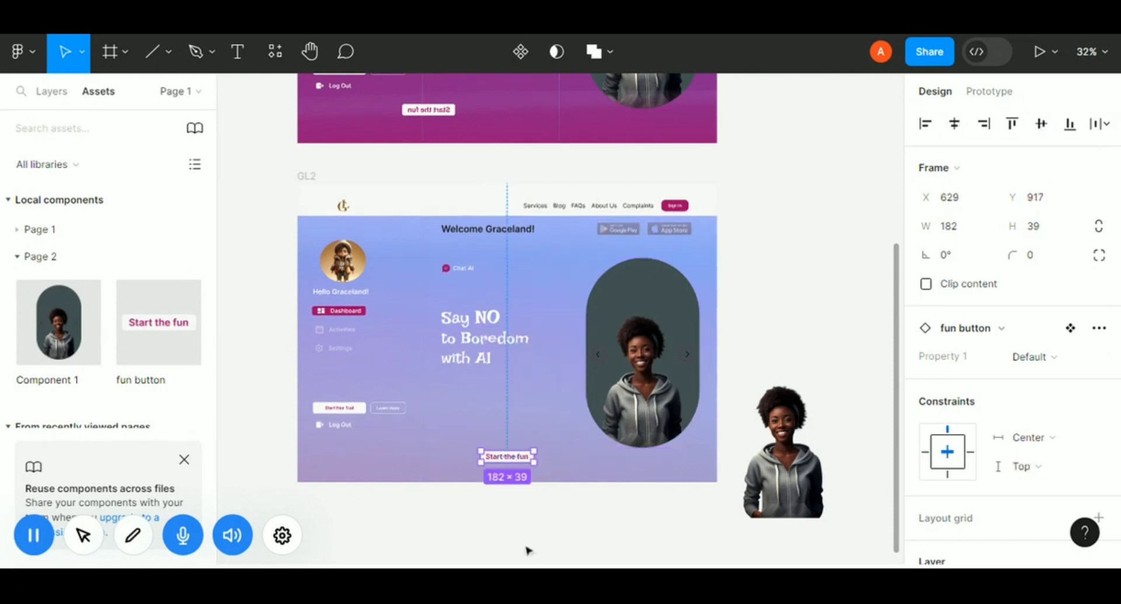
pyautogui.press('Down')
pyautogui.press('Down')
pyautogui.press('Down')
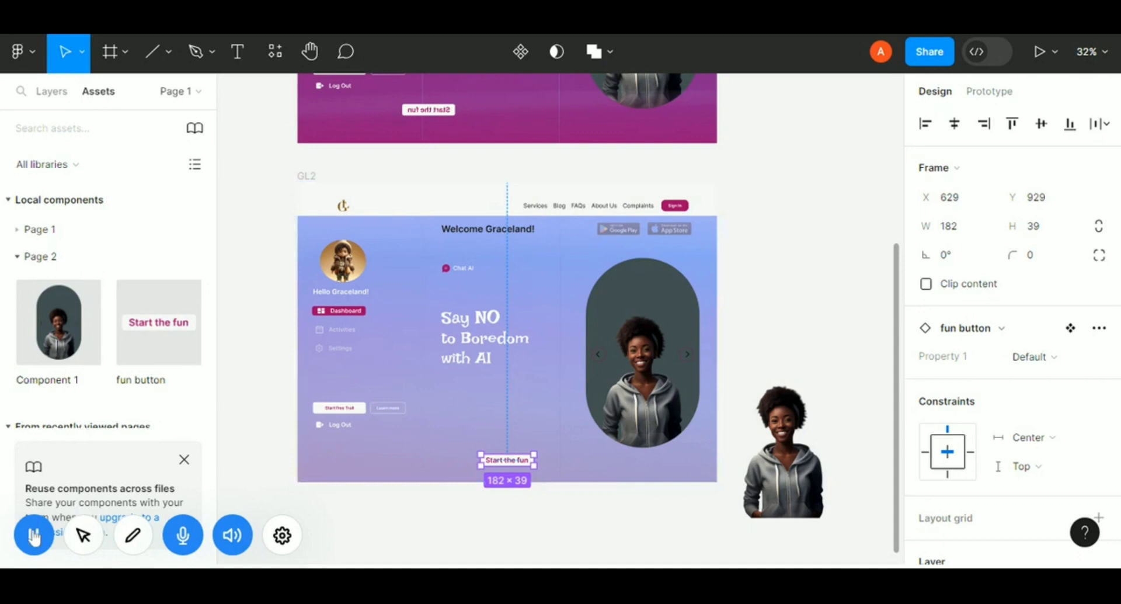
# Connect Rectangle 2 in the fun button's Default variant to Variant2 with a While hovering, Change to interaction.
pyautogui.click(34, 535)
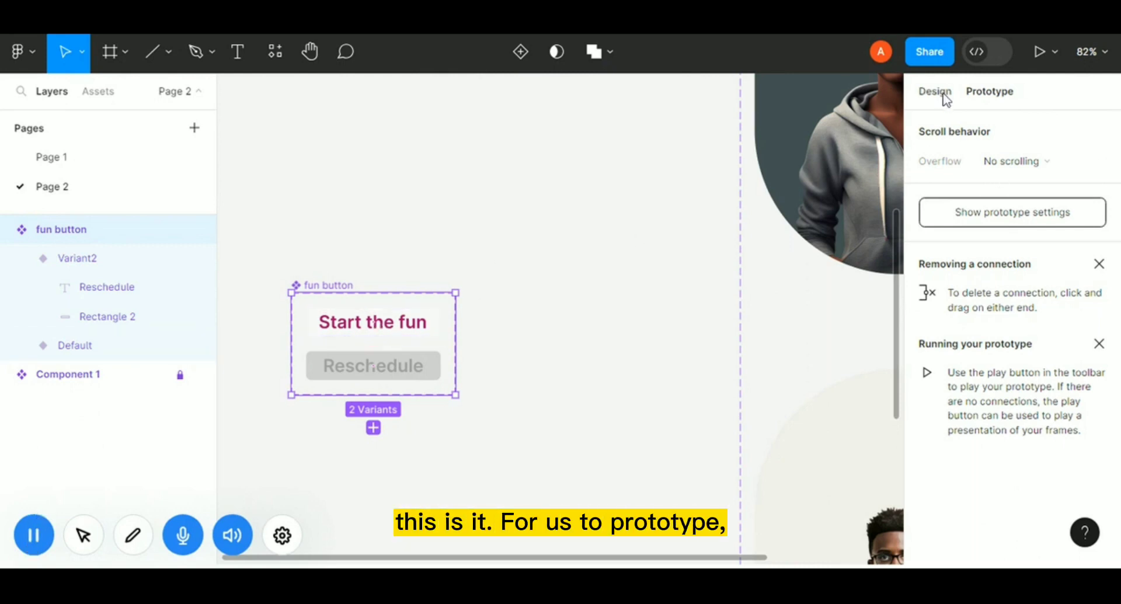
pyautogui.click(922, 96)
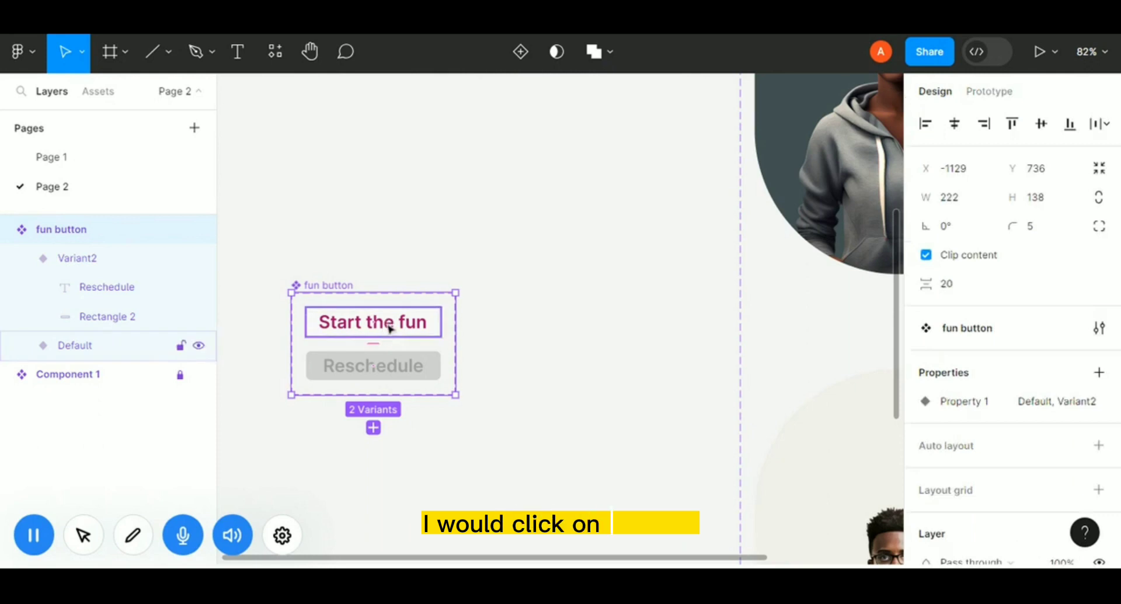
pyautogui.doubleClick(390, 328)
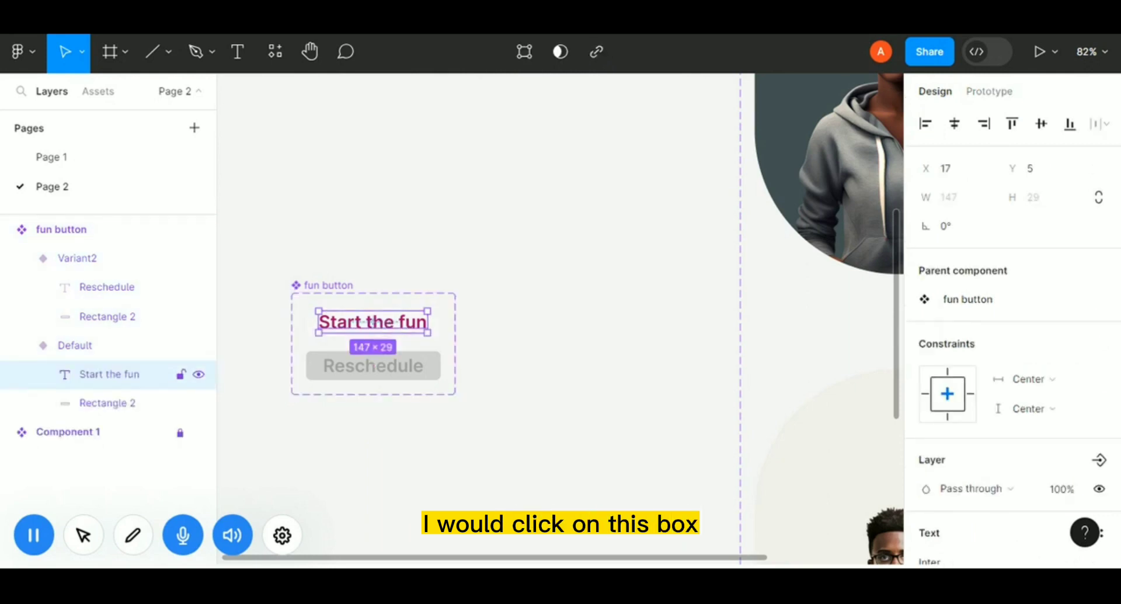
pyautogui.click(983, 95)
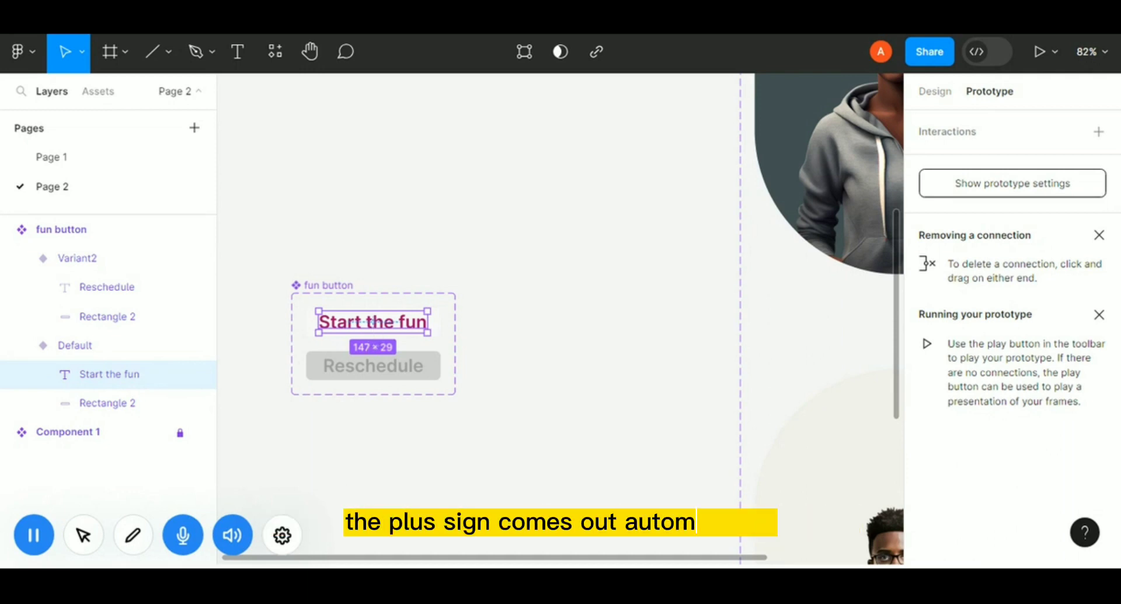
pyautogui.click(101, 407)
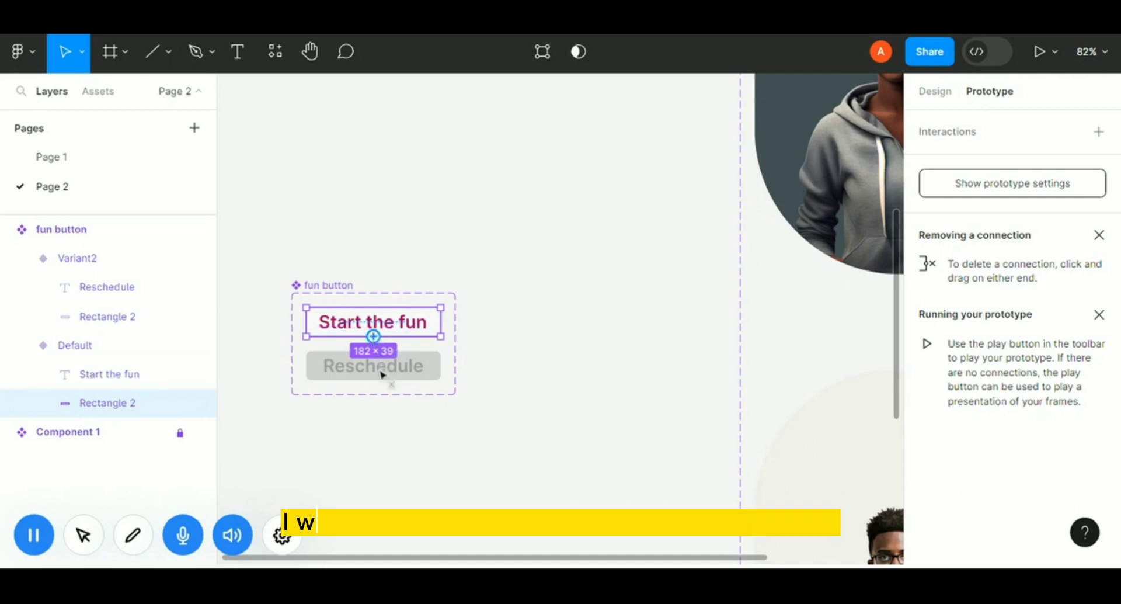
pyautogui.moveTo(381, 380); pyautogui.dragTo(383, 384)
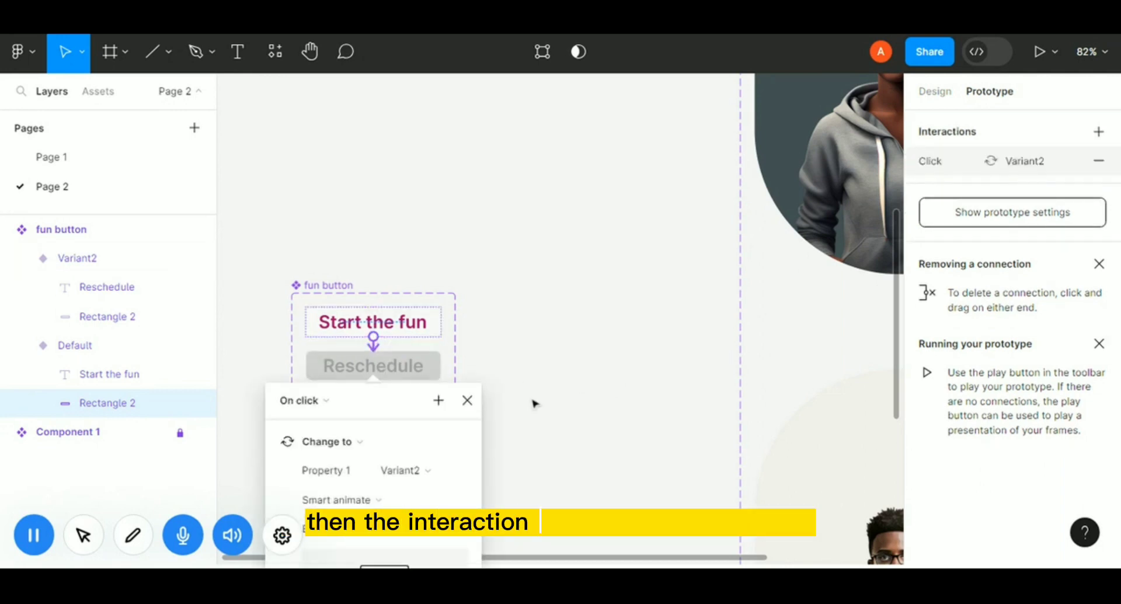
pyautogui.moveTo(383, 401); pyautogui.dragTo(623, 152)
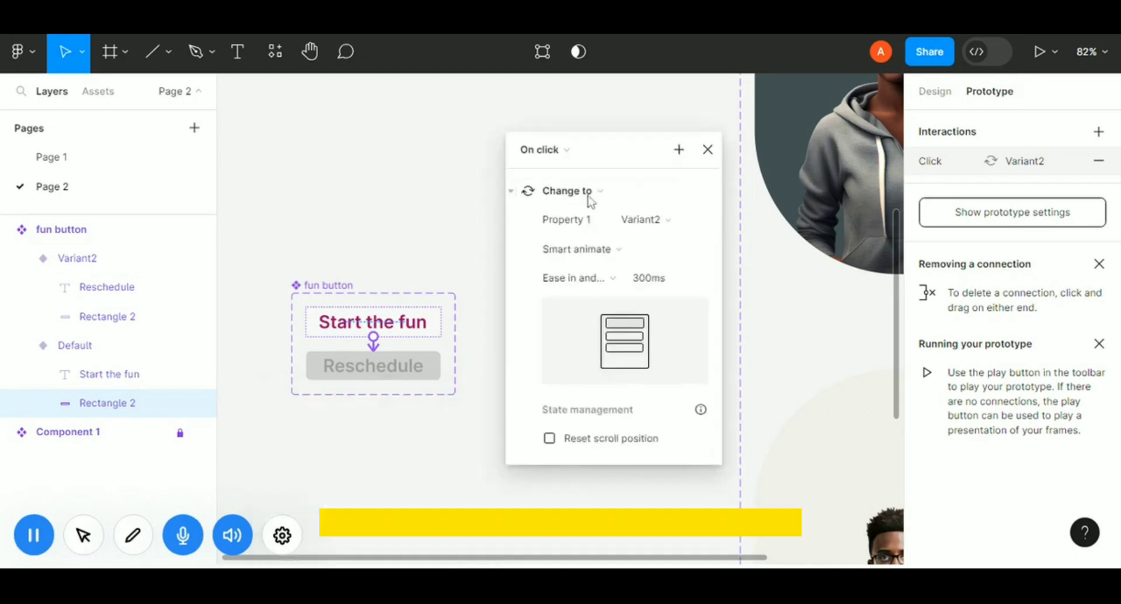
pyautogui.click(572, 149)
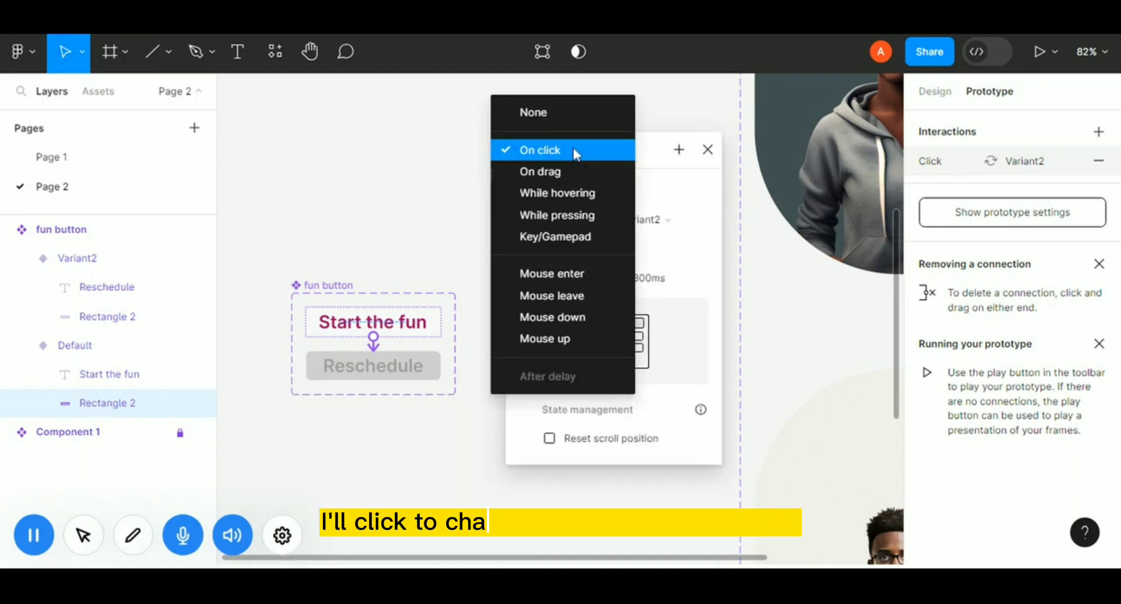
pyautogui.click(557, 193)
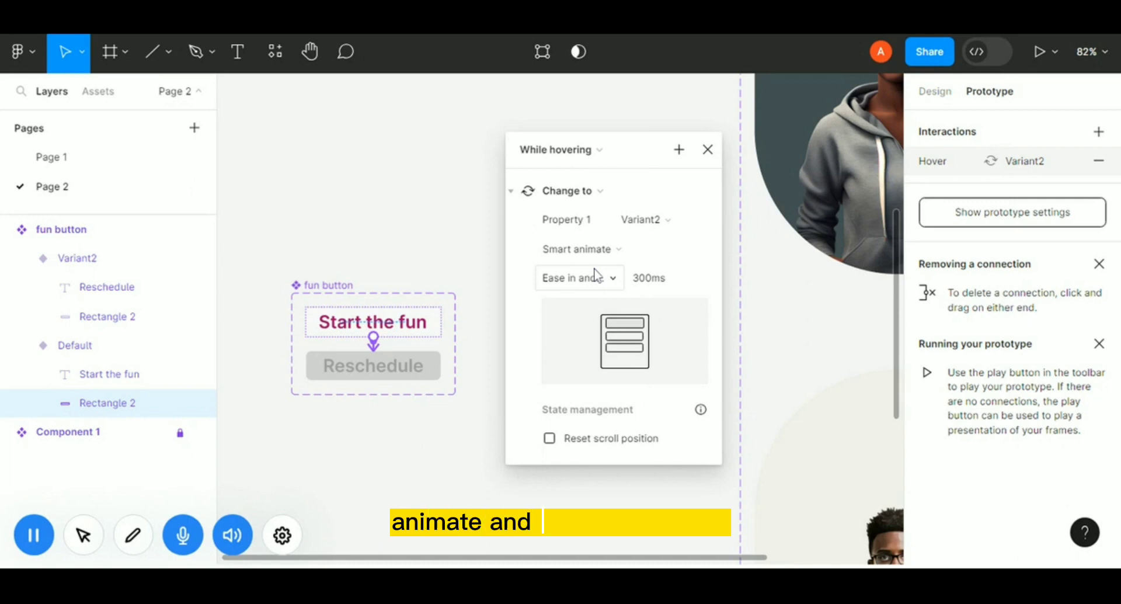
pyautogui.click(707, 154)
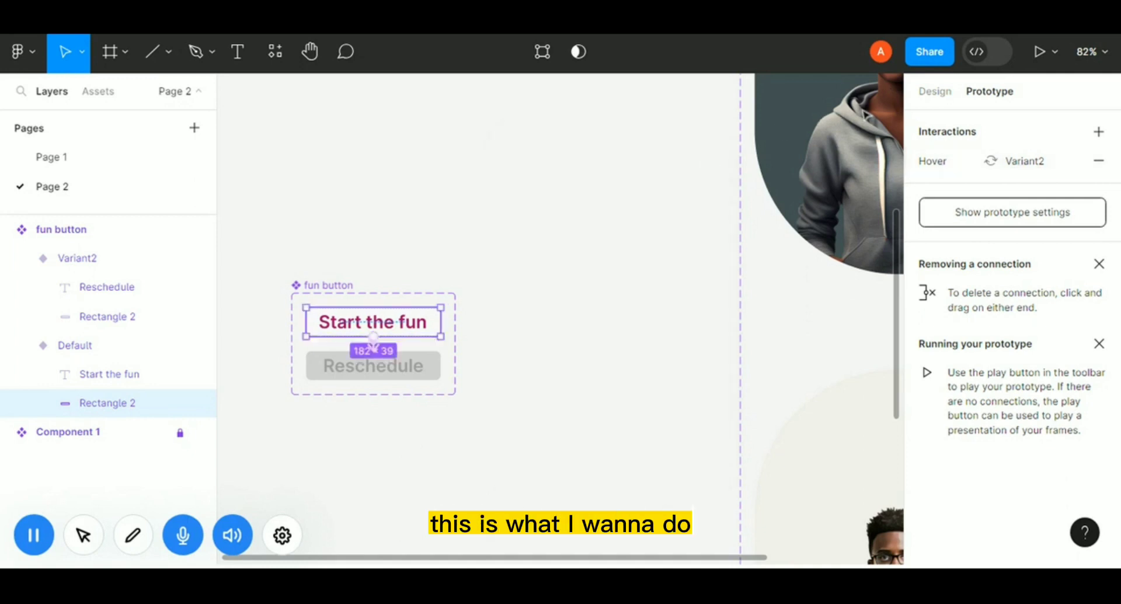
# Switch back to Page 1 of the file.
pyautogui.click(936, 93)
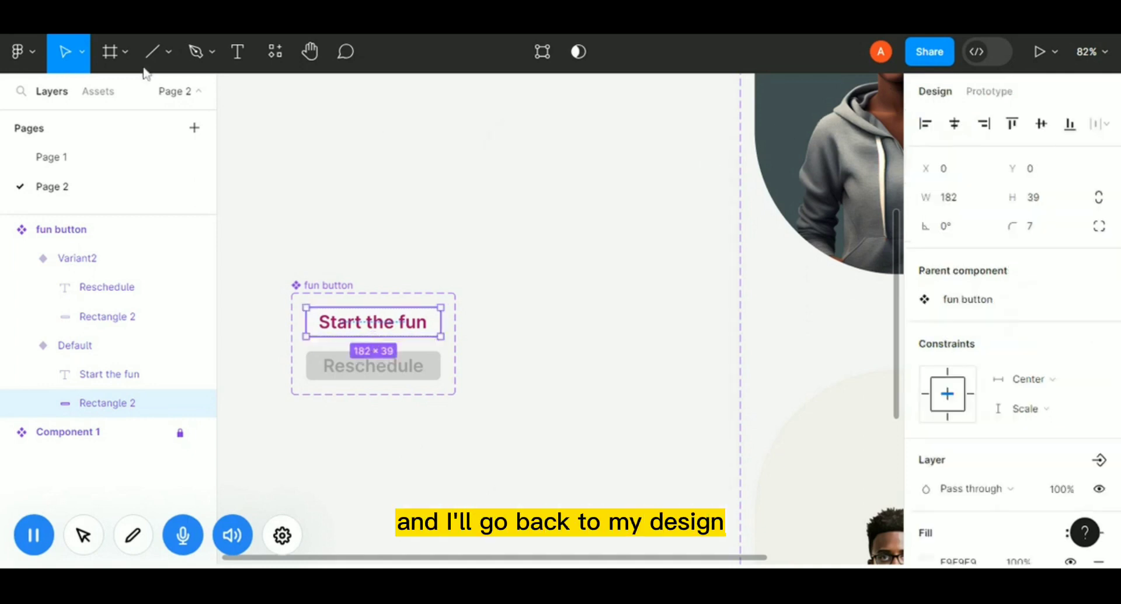
pyautogui.click(86, 167)
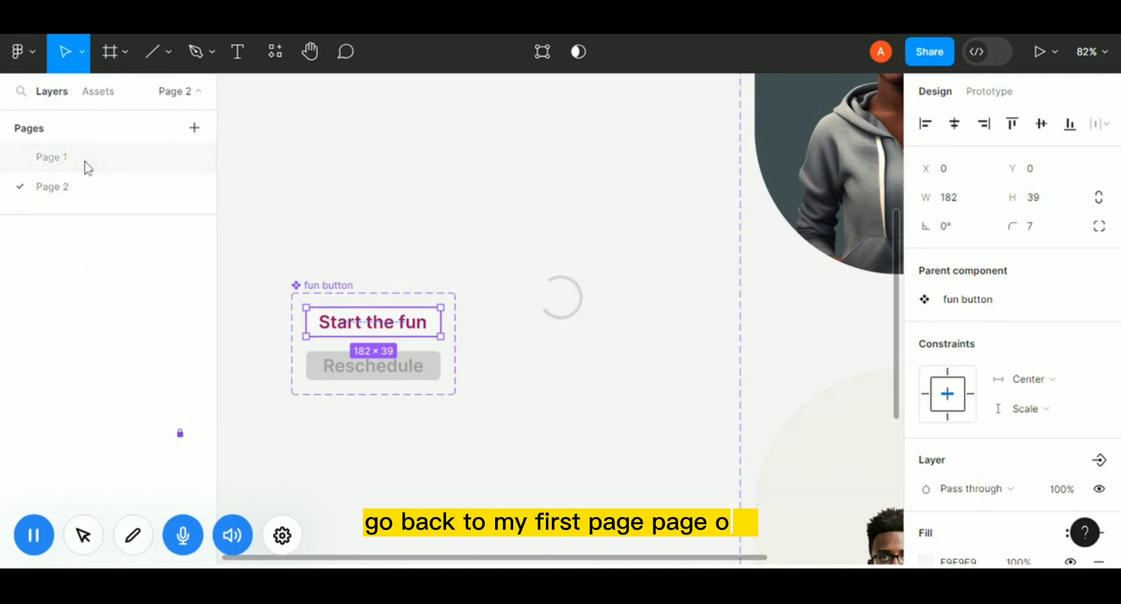